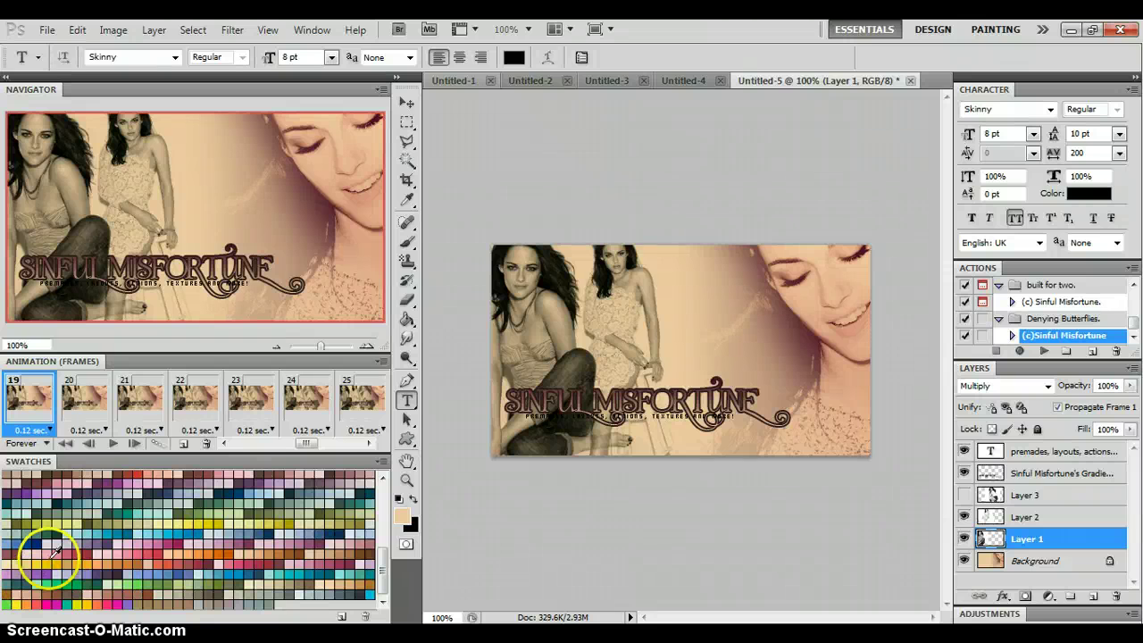
# Preview the finished banner's frame animation and look through the source photos in Untitled-1 to Untitled-4
pyautogui.click(110, 445)
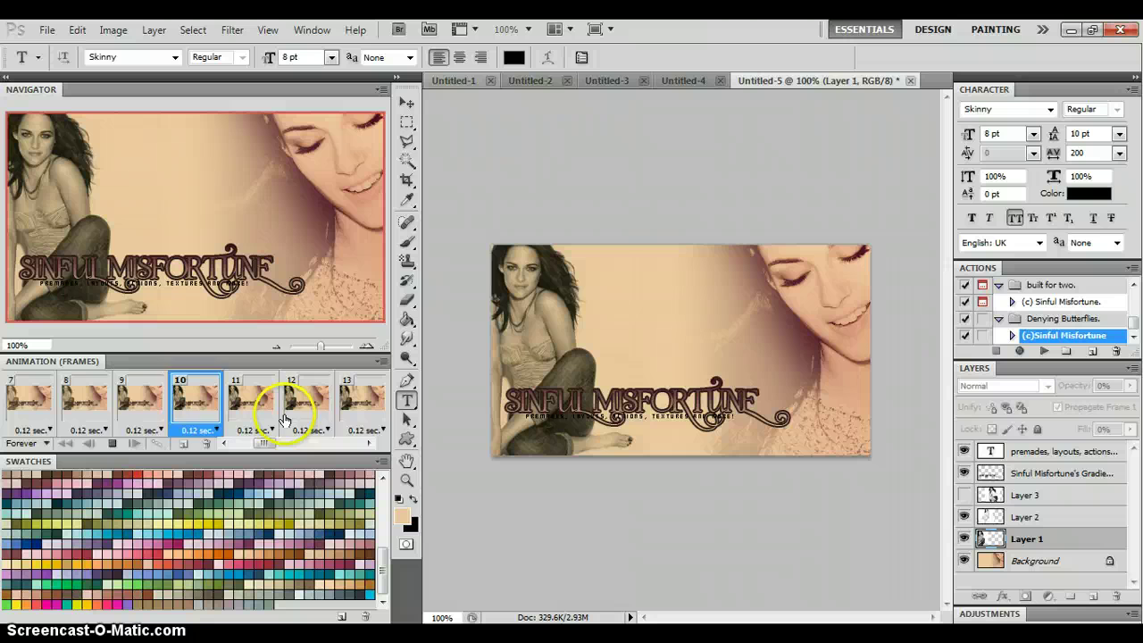
pyautogui.click(112, 443)
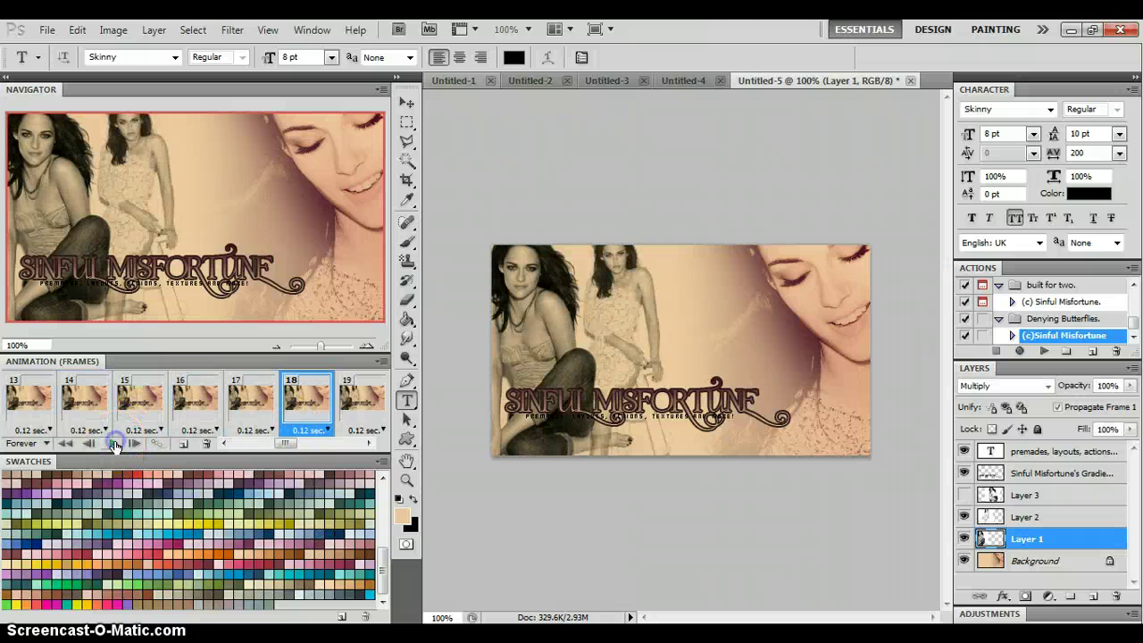
pyautogui.click(456, 83)
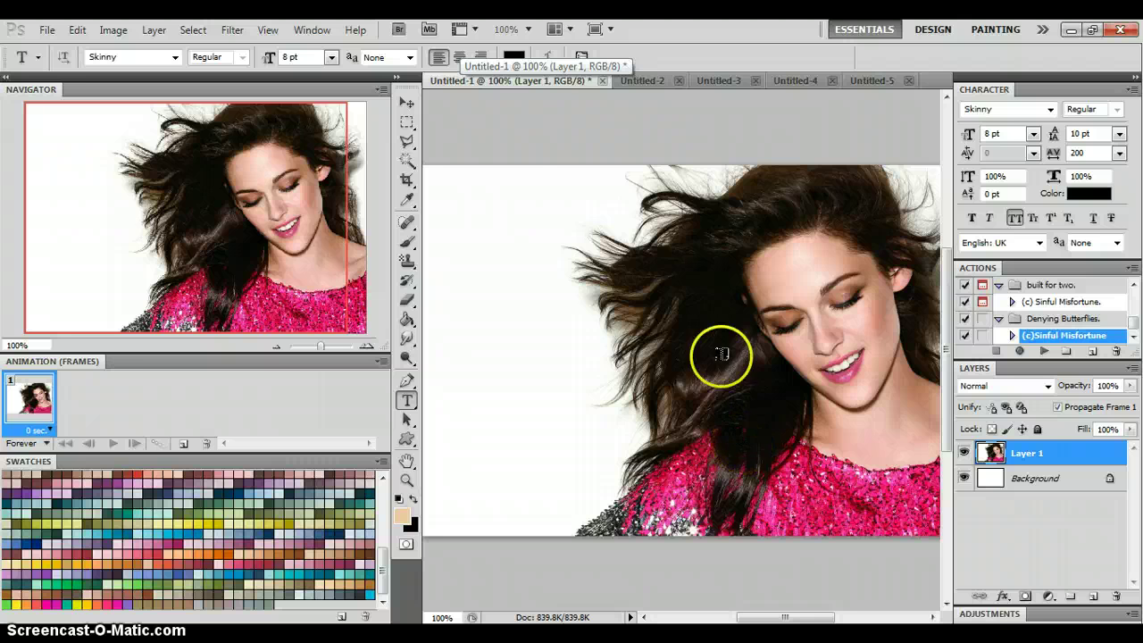
pyautogui.click(650, 84)
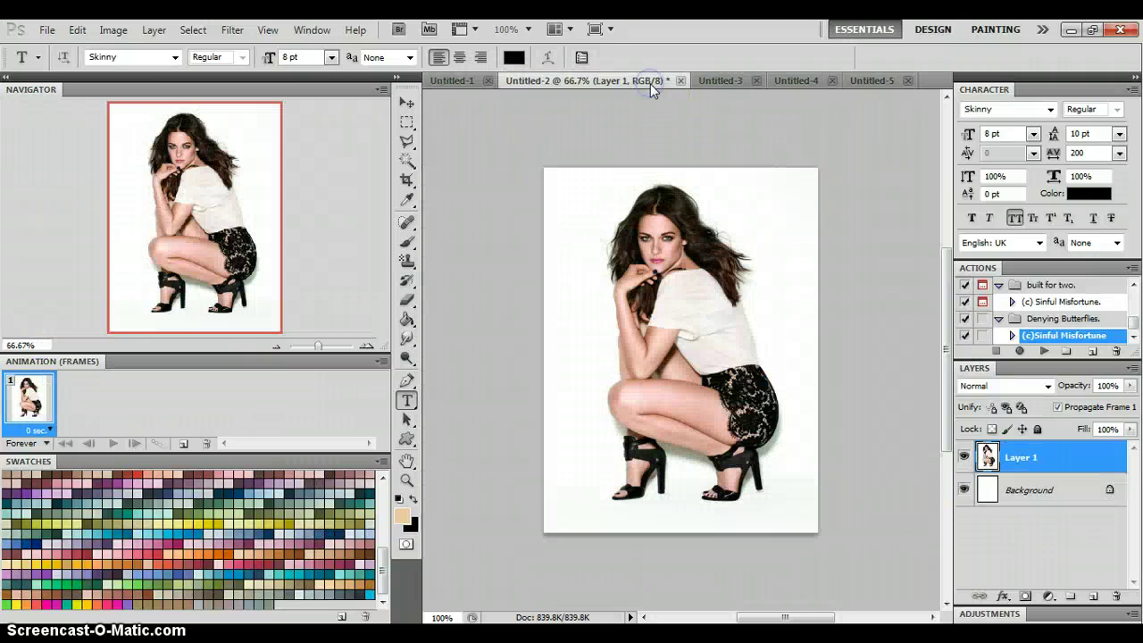
pyautogui.click(720, 83)
pyautogui.click(785, 80)
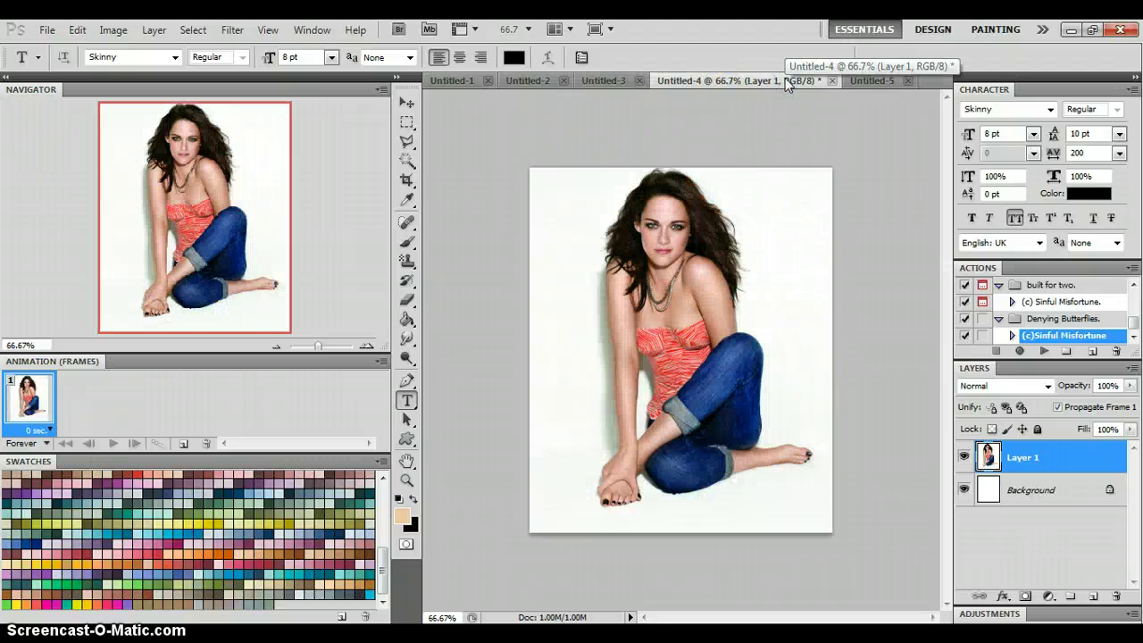
pyautogui.click(471, 154)
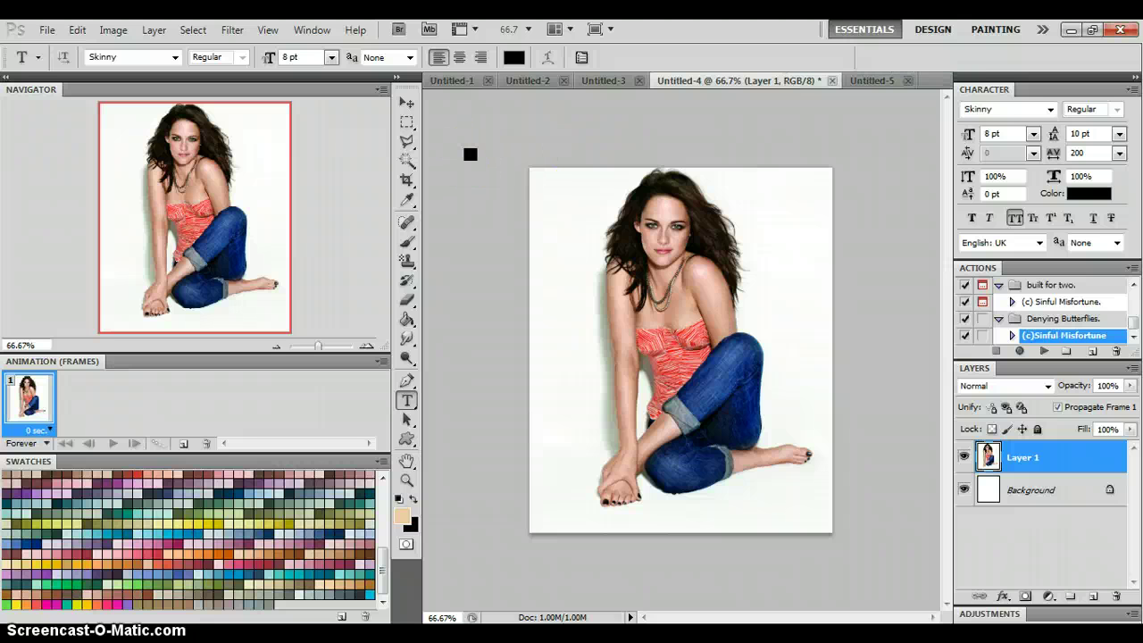
pyautogui.click(459, 109)
pyautogui.click(449, 81)
pyautogui.click(668, 80)
pyautogui.click(718, 81)
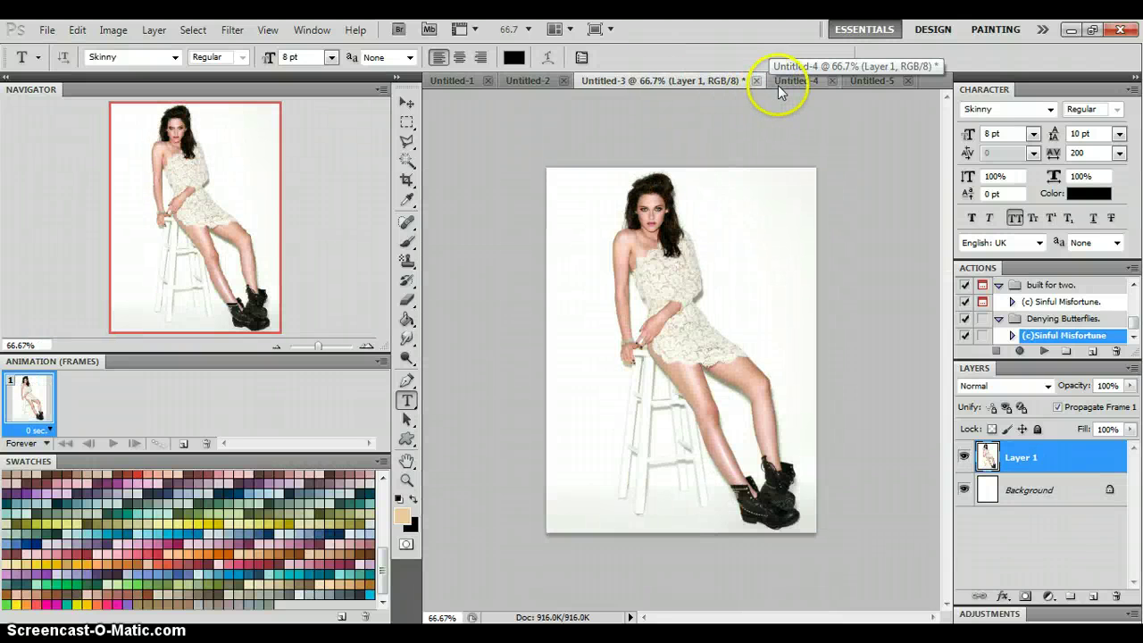
pyautogui.click(777, 82)
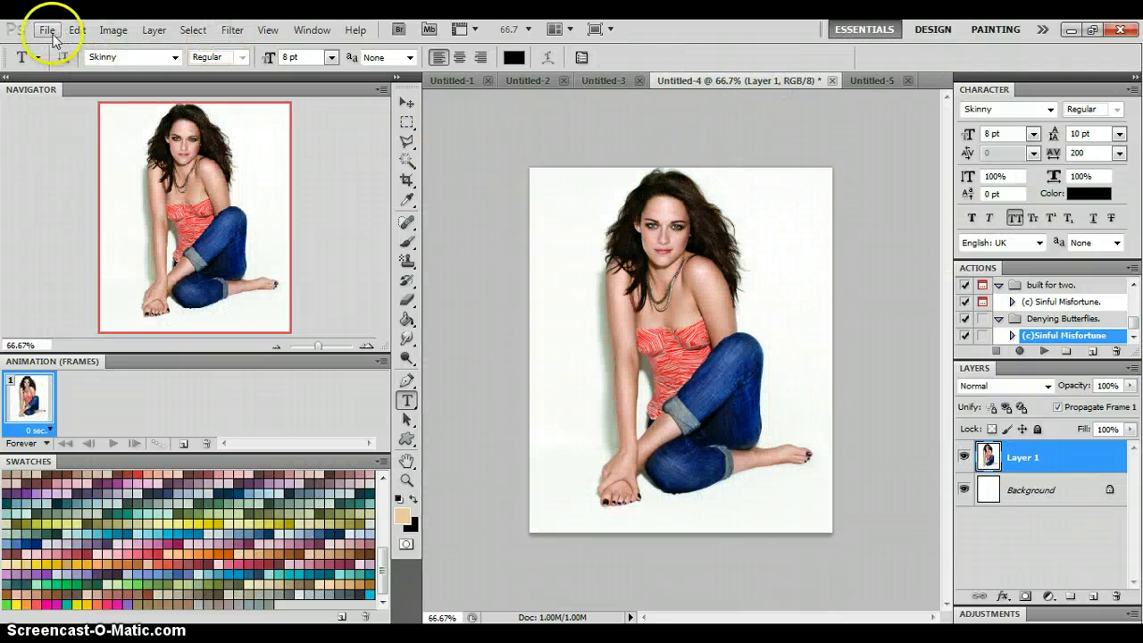
# Create a new 450 by 250 pixel RGB document at 72 pixels/inch with a white background
pyautogui.click(47, 30)
pyautogui.click(56, 47)
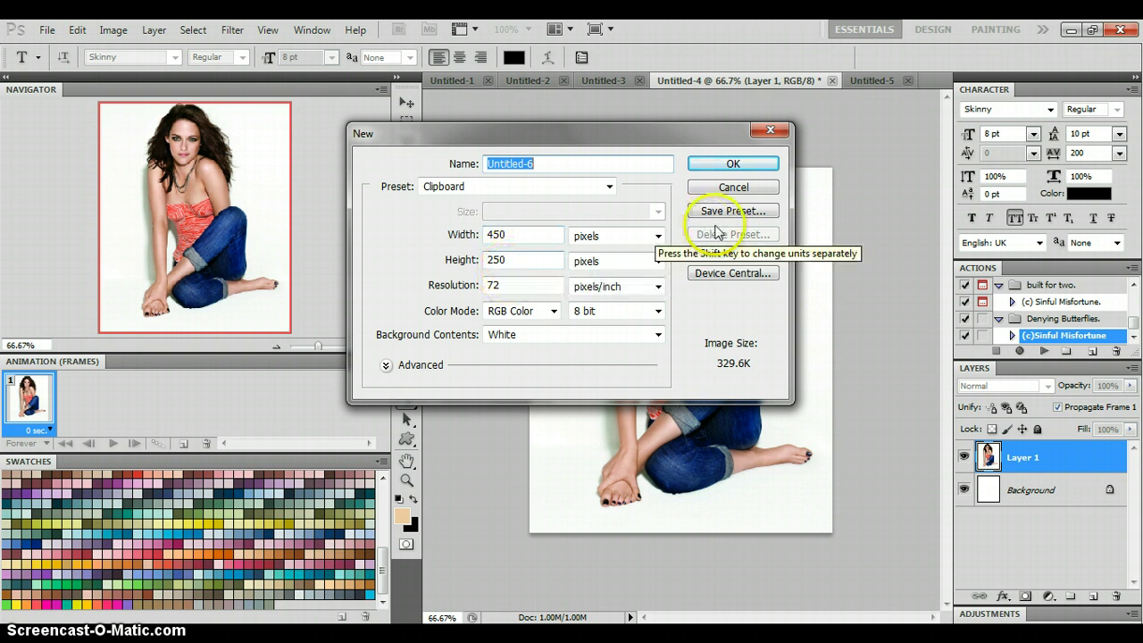
pyautogui.click(698, 167)
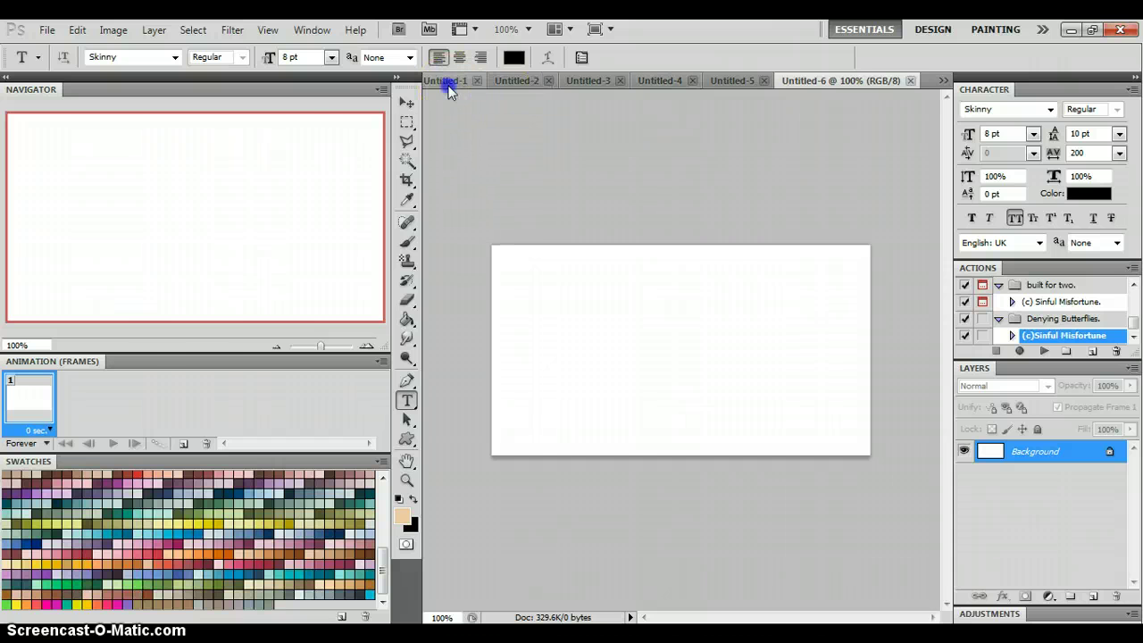
# Copy the close-up portrait from Untitled-1 into Untitled-6 and position it with the face at the banner's right side
pyautogui.click(448, 82)
pyautogui.click(407, 105)
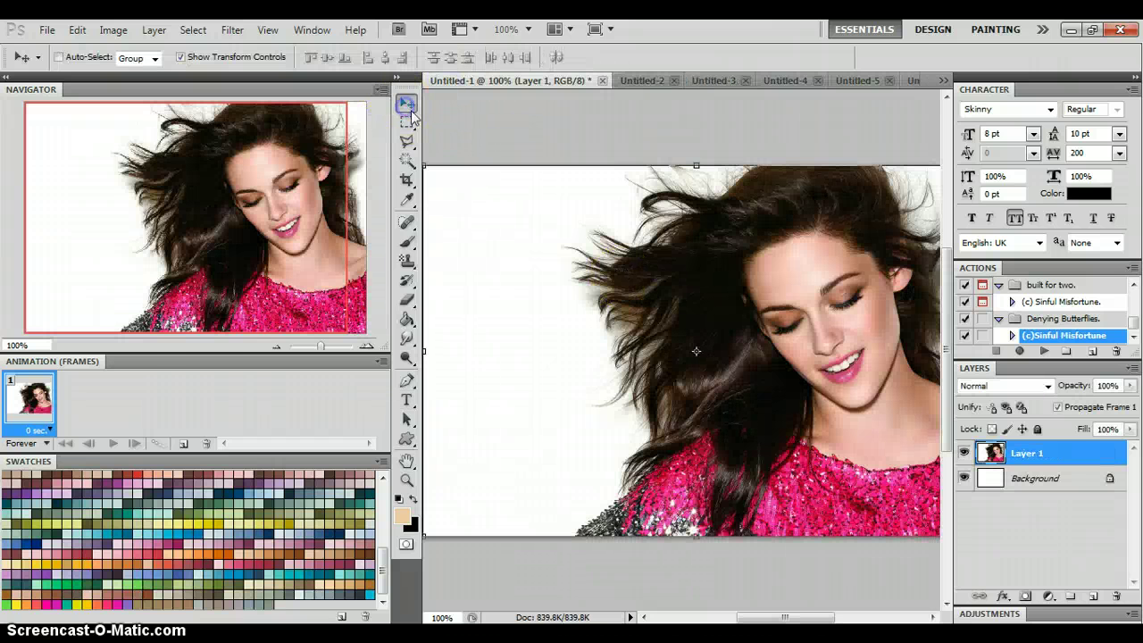
pyautogui.moveTo(669, 259); pyautogui.dragTo(681, 285)
pyautogui.moveTo(760, 322)
pyautogui.mouseDown()
pyautogui.moveTo(765, 288)
pyautogui.moveTo(767, 322)
pyautogui.mouseUp()
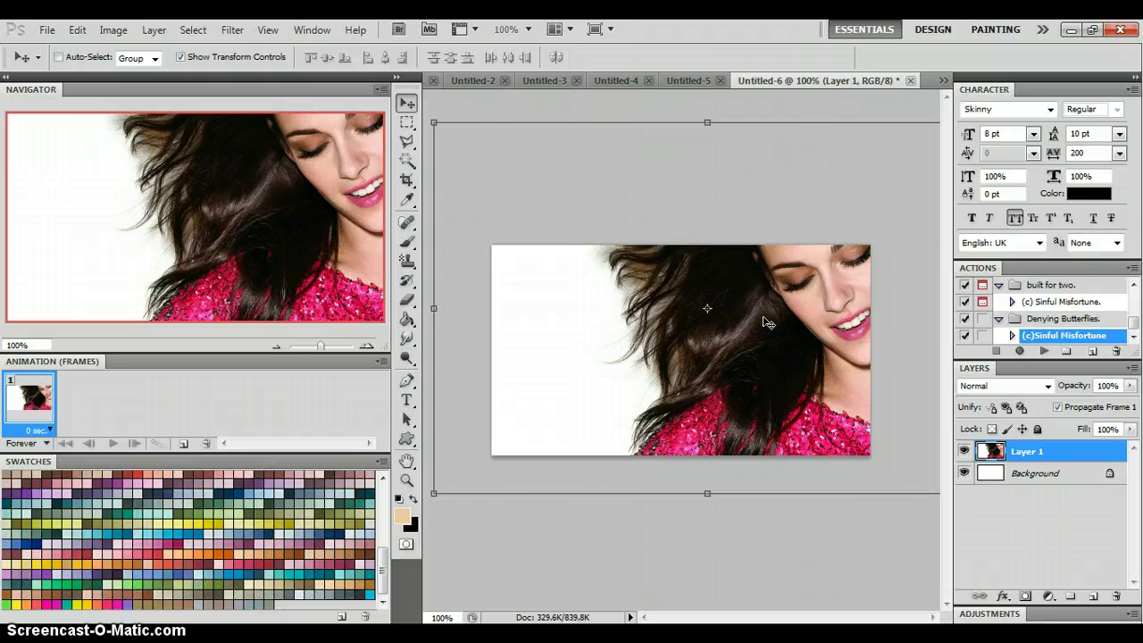
pyautogui.moveTo(705, 411); pyautogui.dragTo(701, 410)
pyautogui.moveTo(701, 410); pyautogui.dragTo(765, 392)
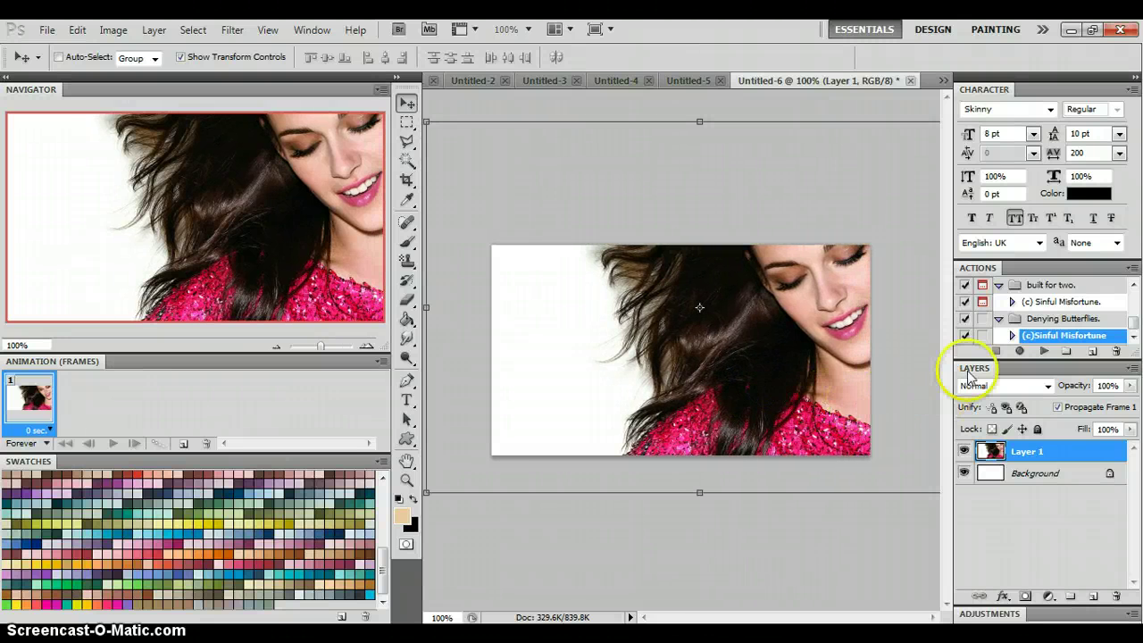
# Run the (c)Sinful Misfortune action from the Denying Butterflies set on the portrait and flatten the image
pyautogui.click(1043, 351)
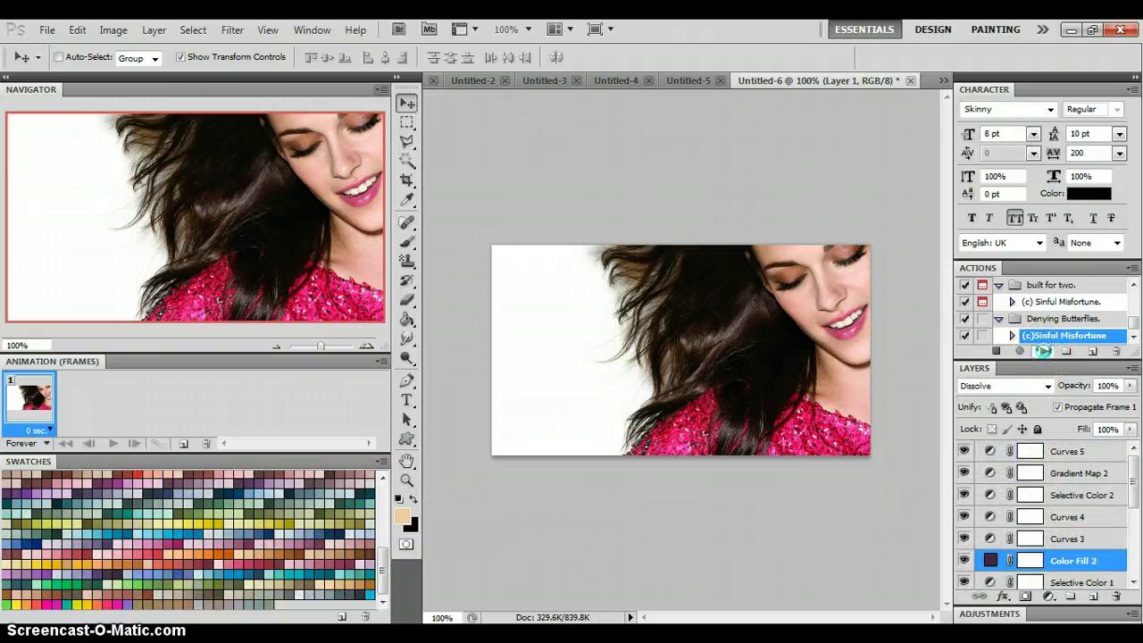
pyautogui.click(1034, 339)
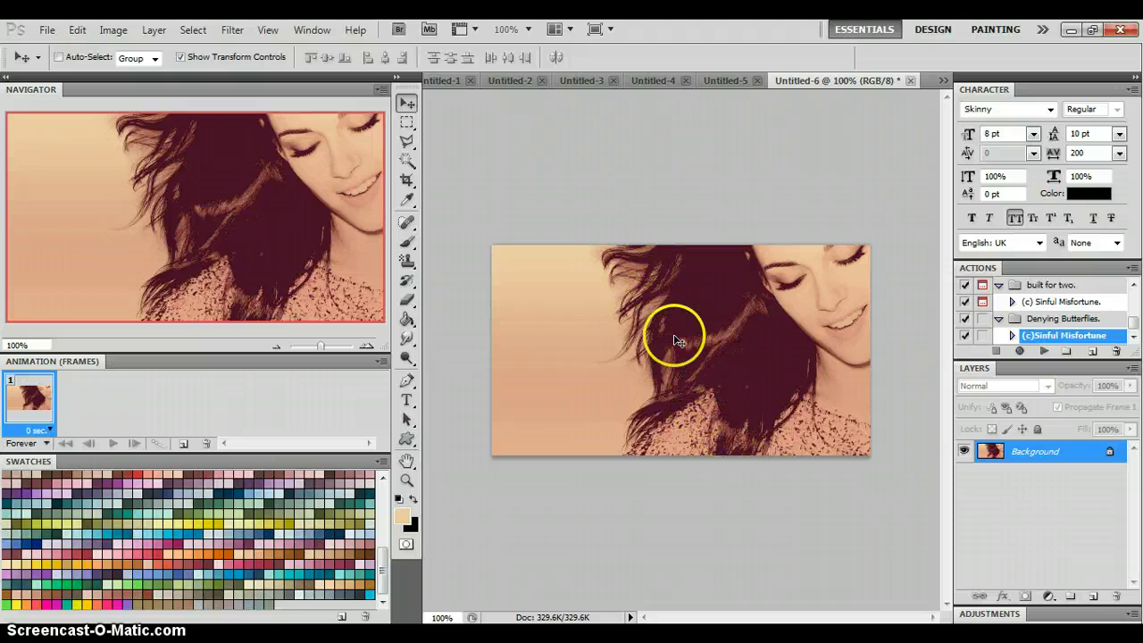
# Sample the beige near the banner's upper-left corner and paint over the left side and outer hair with a 246-size brush at 100% opacity
pyautogui.click(406, 200)
pyautogui.click(515, 276)
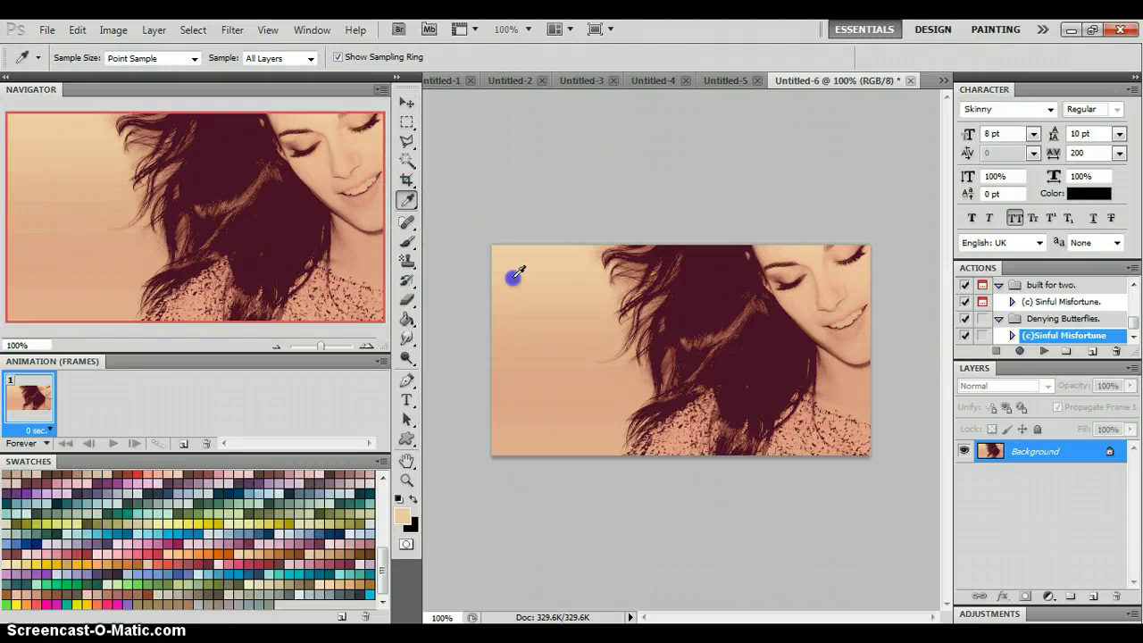
pyautogui.click(407, 241)
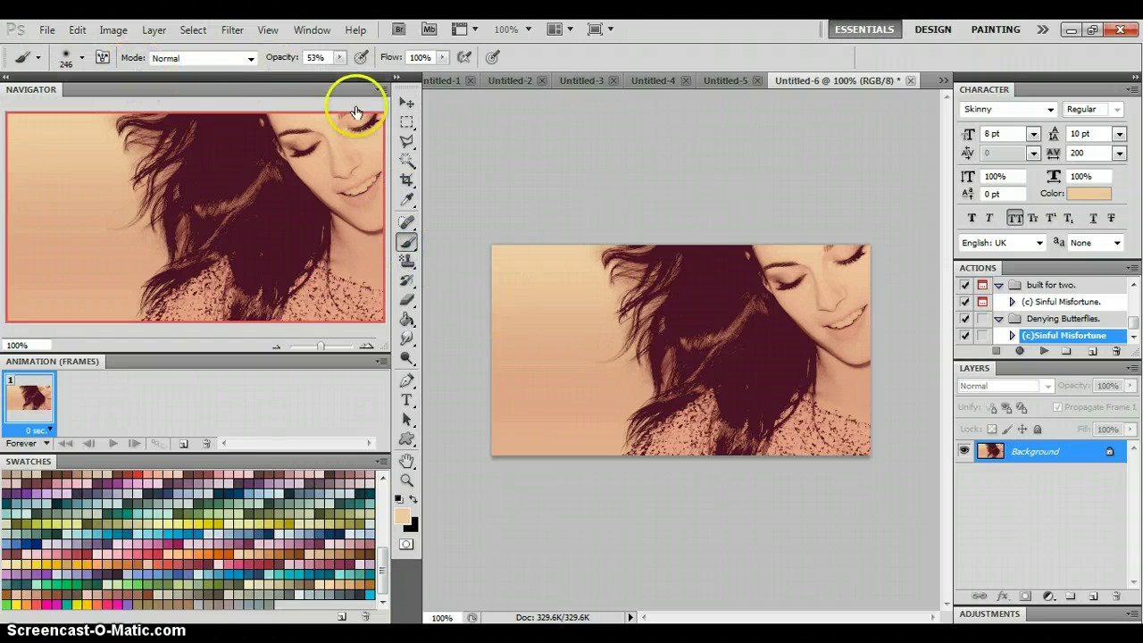
pyautogui.click(339, 58)
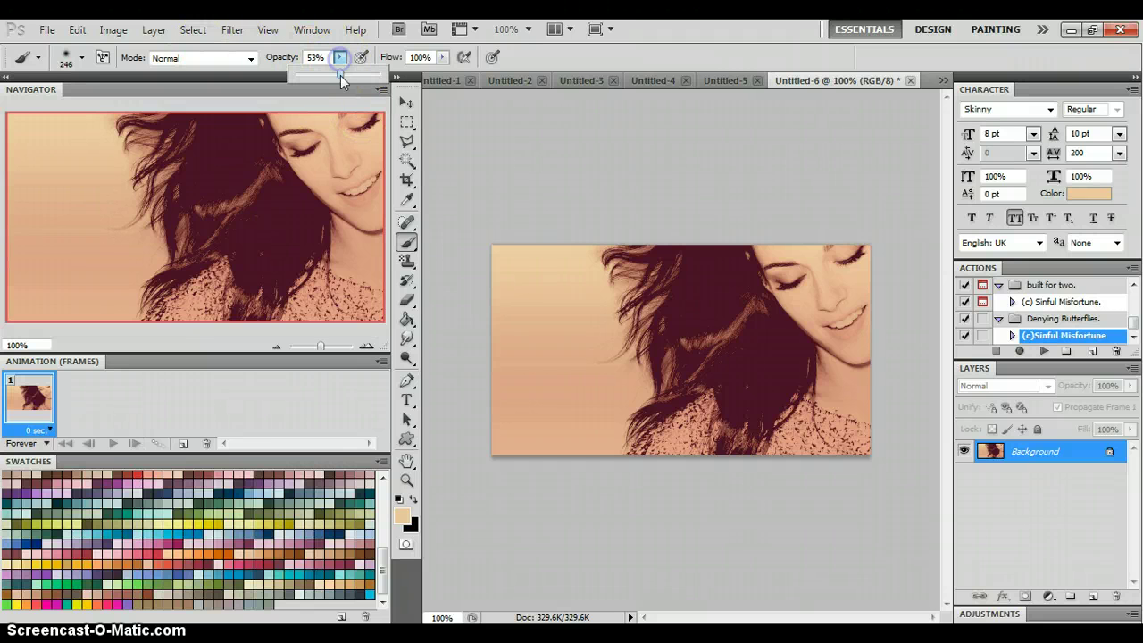
pyautogui.click(559, 235)
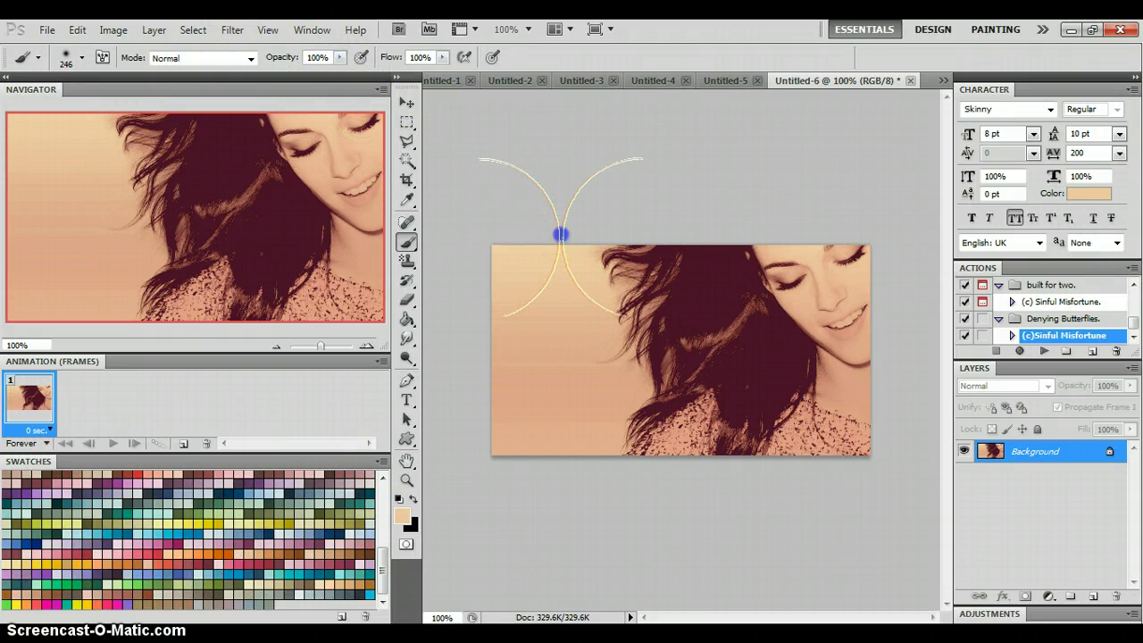
pyautogui.click(588, 329)
pyautogui.moveTo(588, 328)
pyautogui.mouseDown()
pyautogui.moveTo(607, 408)
pyautogui.moveTo(687, 485)
pyautogui.moveTo(592, 370)
pyautogui.moveTo(565, 232)
pyautogui.moveTo(592, 357)
pyautogui.moveTo(669, 492)
pyautogui.mouseUp()
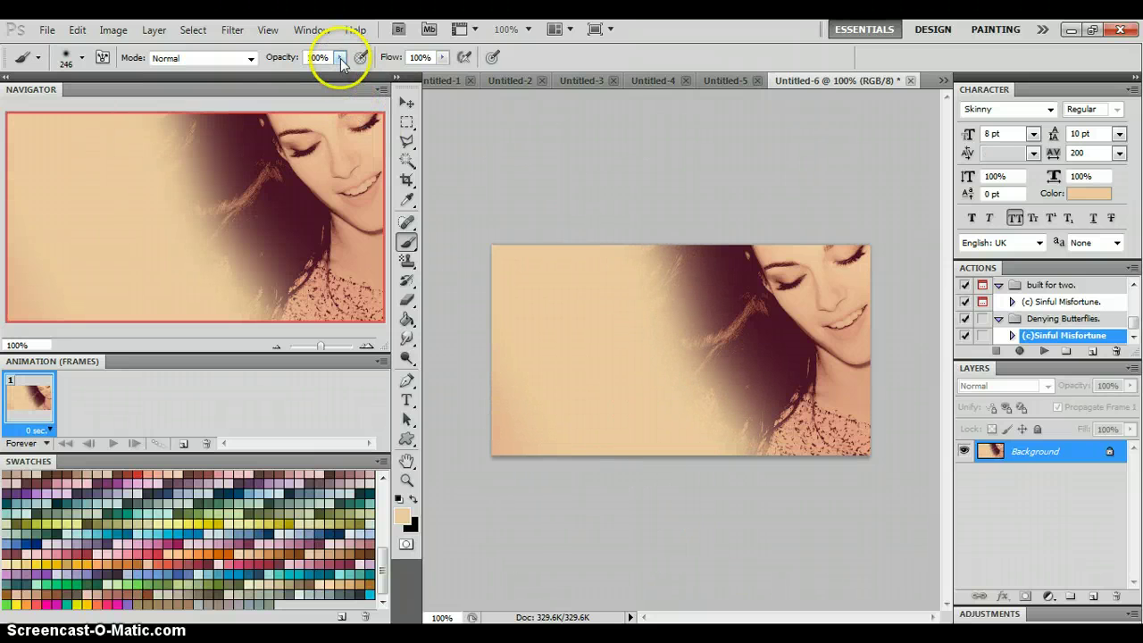
# Set the brush opacity to 26% and softly blend the beige into the hair and shoulder along the portrait's left edge
pyautogui.click(340, 58)
pyautogui.click(277, 75)
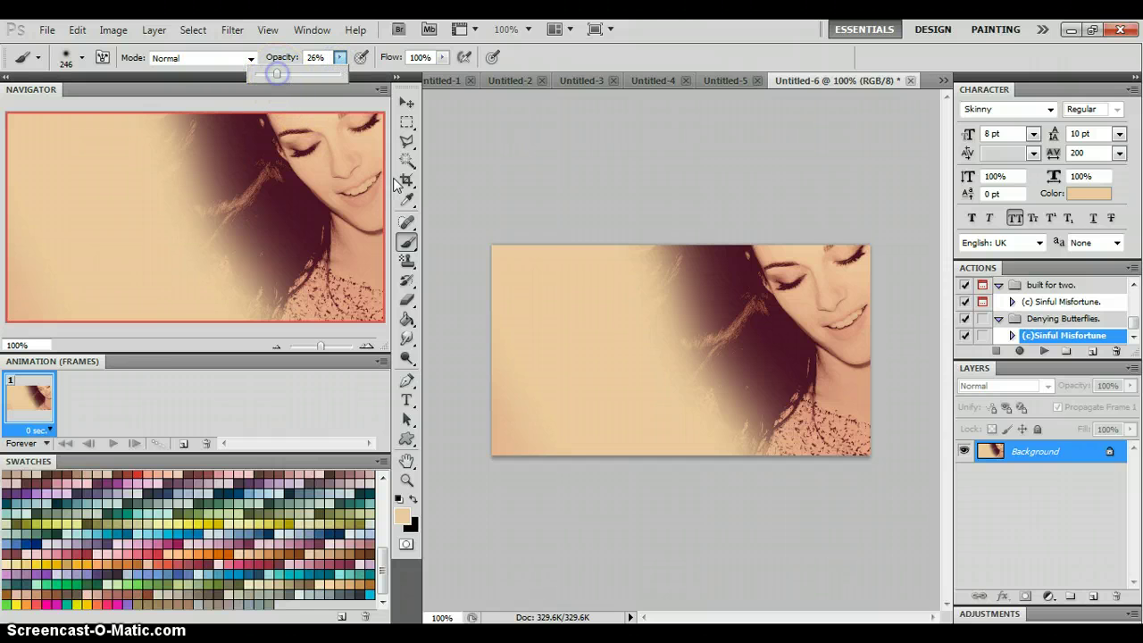
pyautogui.moveTo(596, 250)
pyautogui.mouseDown()
pyautogui.moveTo(648, 336)
pyautogui.moveTo(662, 336)
pyautogui.moveTo(727, 416)
pyautogui.mouseUp()
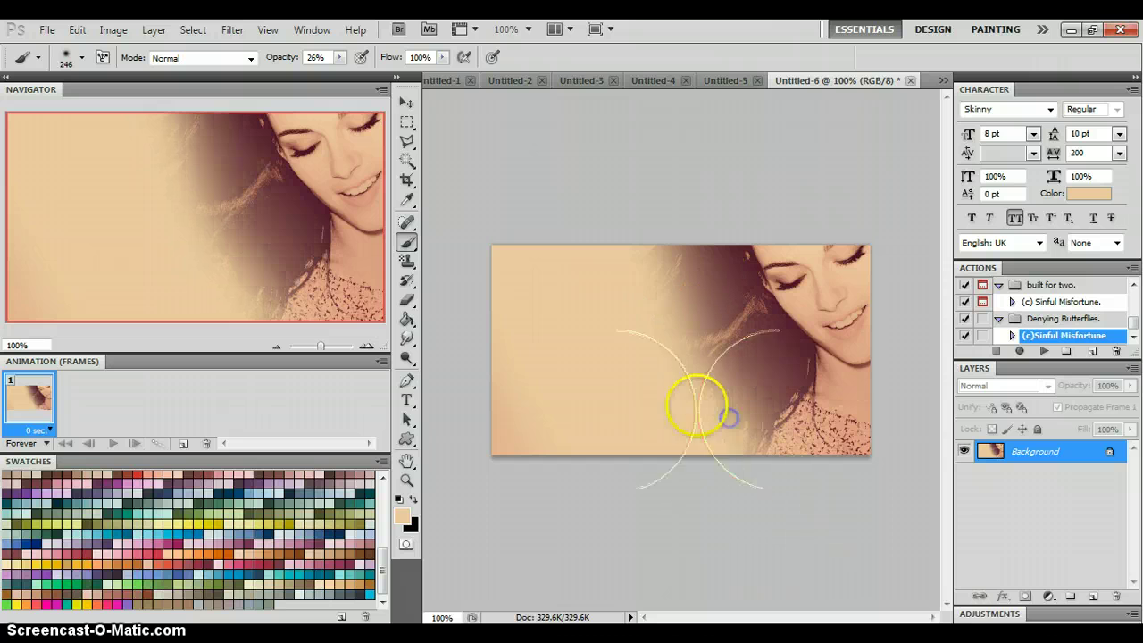
pyautogui.click(848, 489)
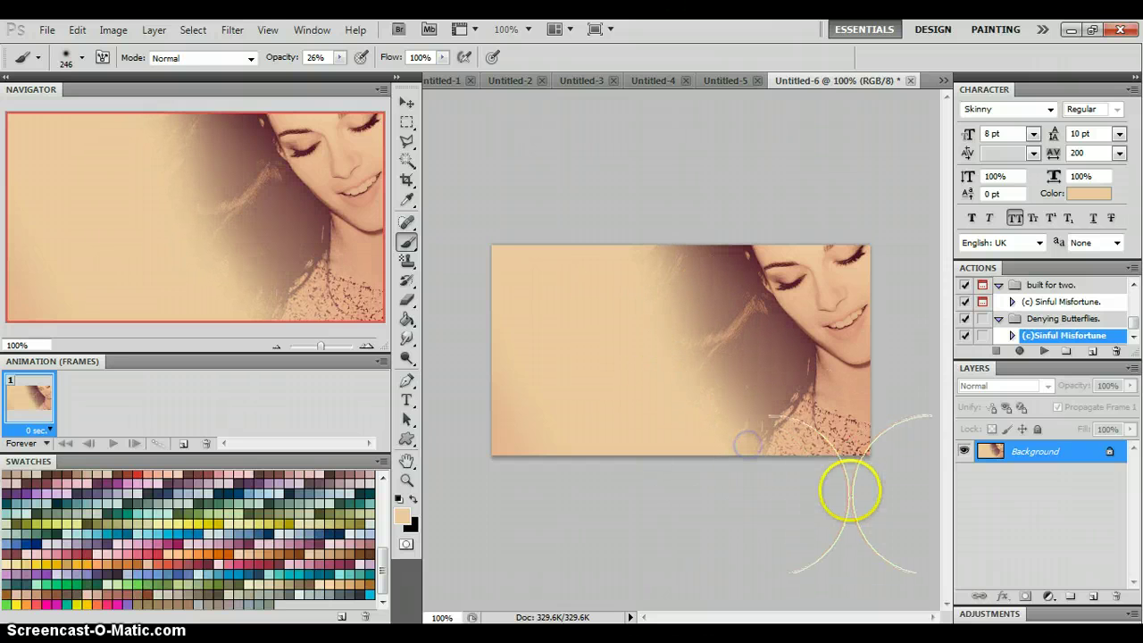
pyautogui.click(743, 464)
pyautogui.click(729, 446)
pyautogui.click(614, 262)
pyautogui.click(623, 232)
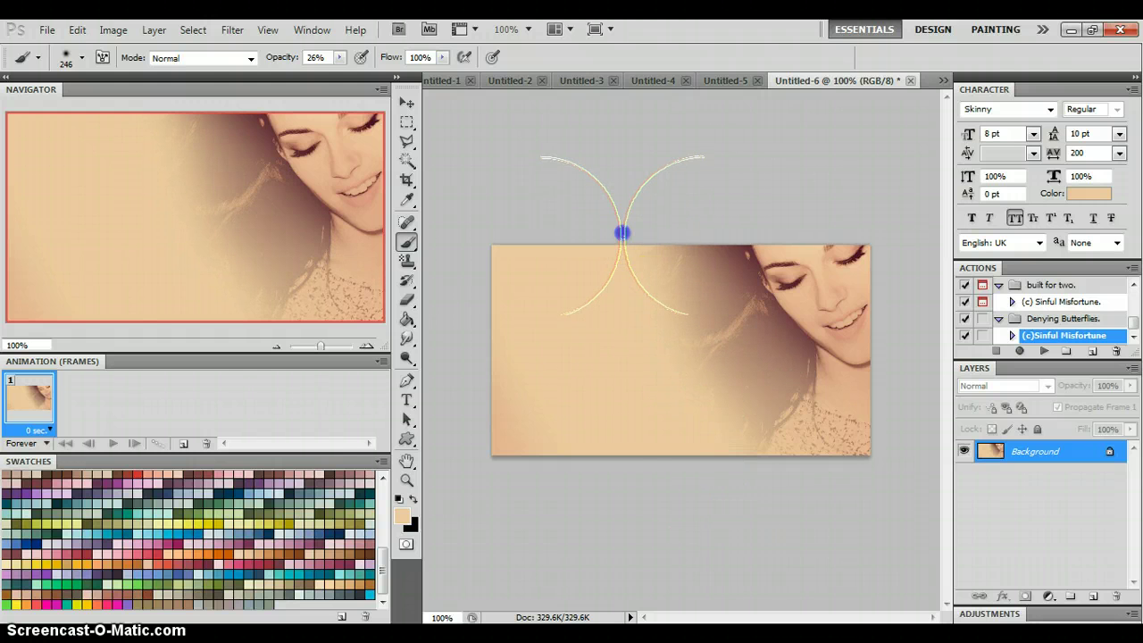
pyautogui.click(645, 171)
pyautogui.click(632, 214)
pyautogui.click(669, 420)
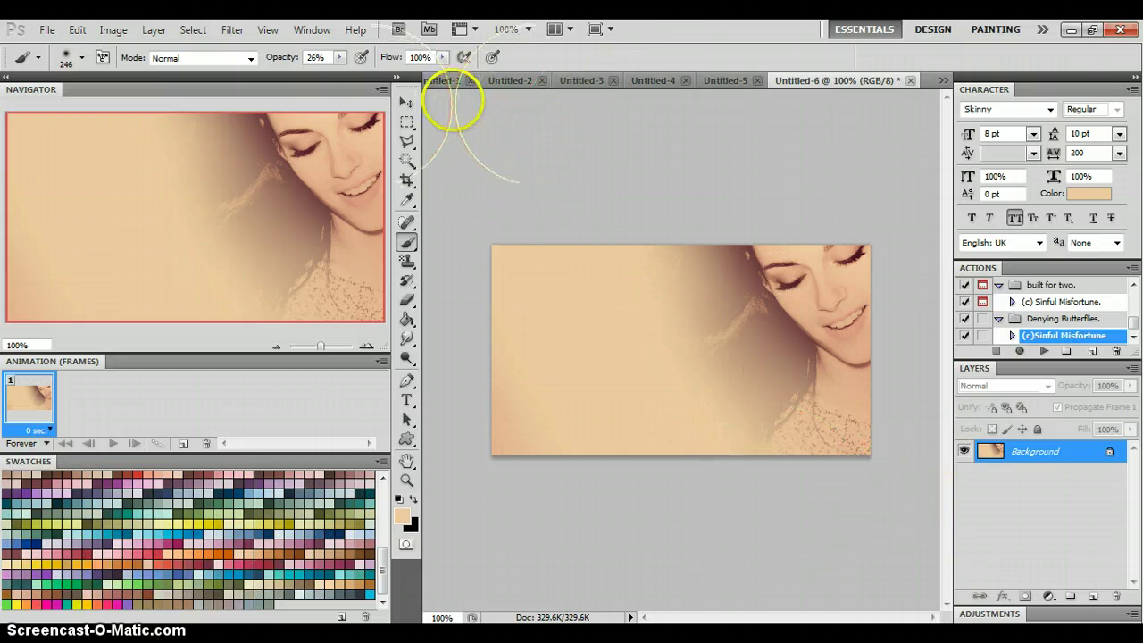
# Copy the crouching photo from Untitled-2 into Untitled-6, scale it to 55.51%, and place it at the banner's left side
pyautogui.click(435, 81)
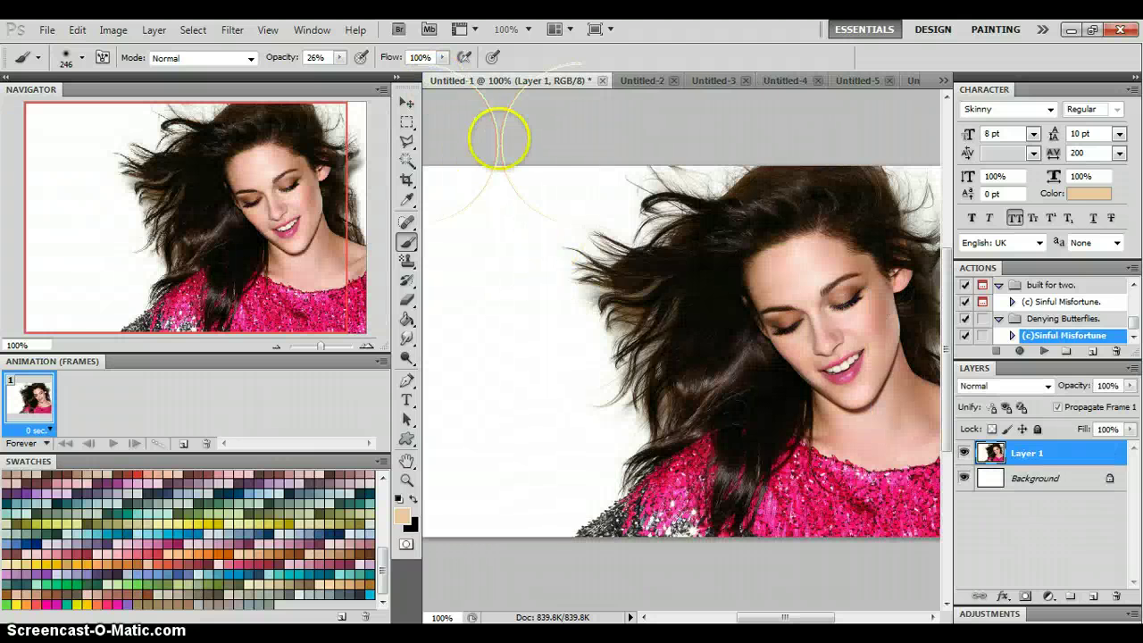
pyautogui.click(650, 80)
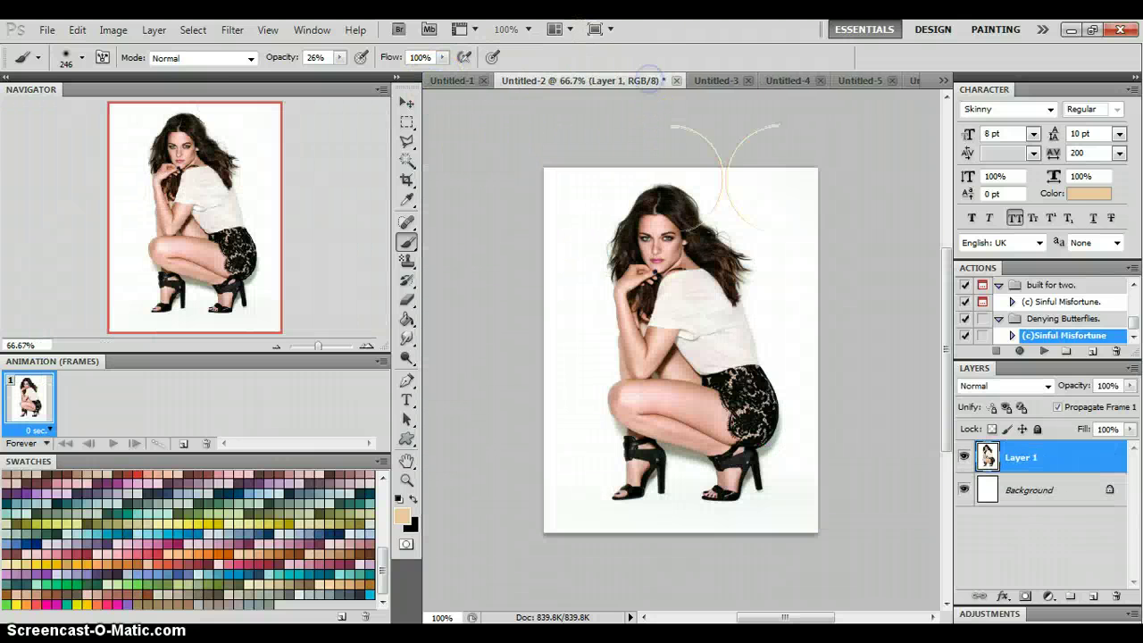
pyautogui.click(405, 105)
pyautogui.moveTo(650, 276); pyautogui.dragTo(864, 130)
pyautogui.moveTo(909, 87); pyautogui.dragTo(668, 309)
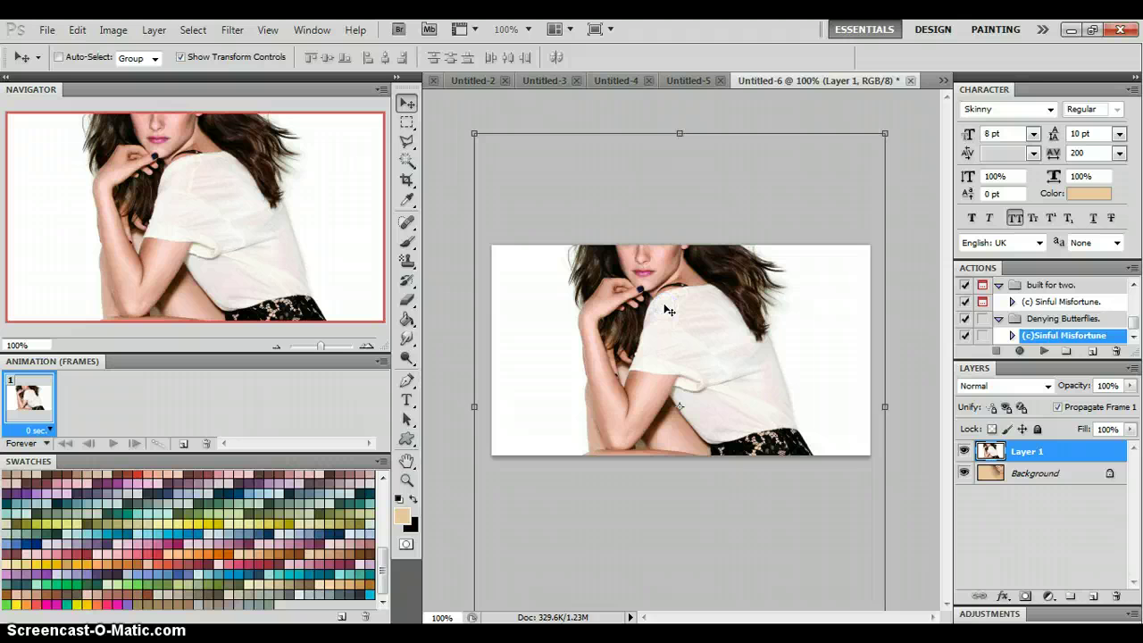
pyautogui.click(472, 134)
pyautogui.moveTo(473, 134); pyautogui.dragTo(656, 377)
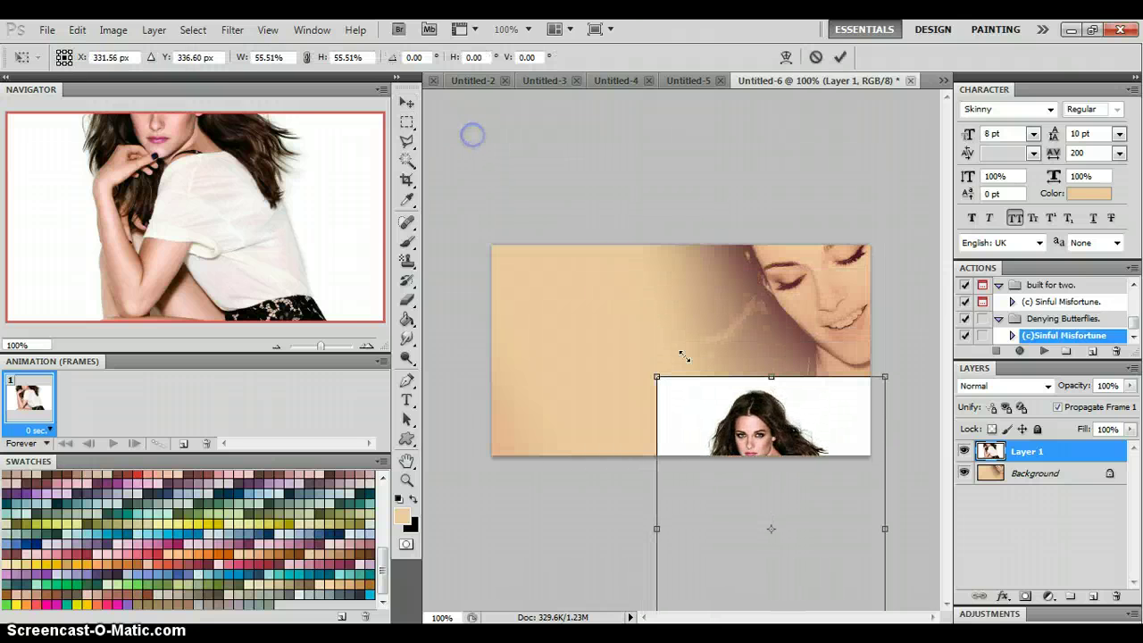
pyautogui.moveTo(736, 413); pyautogui.dragTo(544, 324)
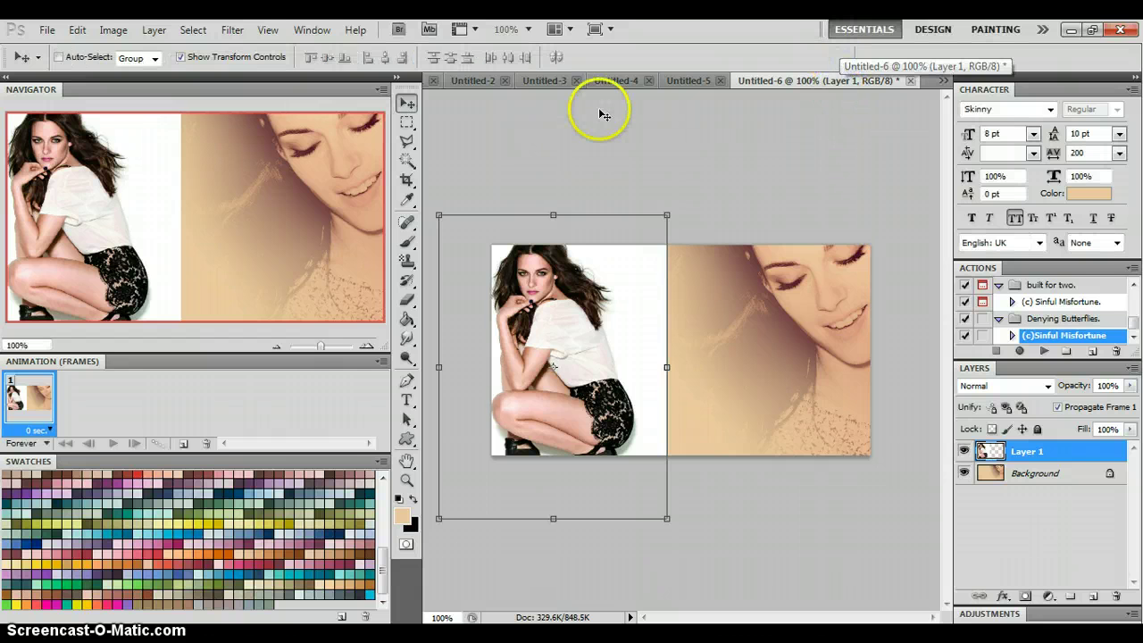
# Copy the stool photo from Untitled-3 into Untitled-6 and scale it to 50.56% over the banner's middle
pyautogui.click(472, 80)
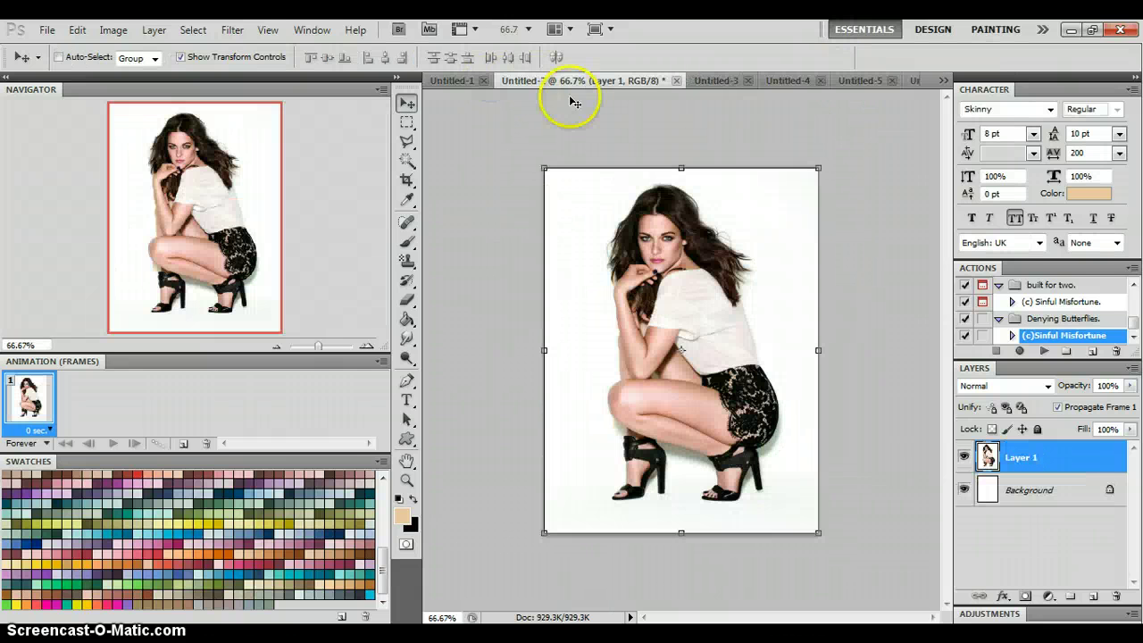
pyautogui.click(696, 81)
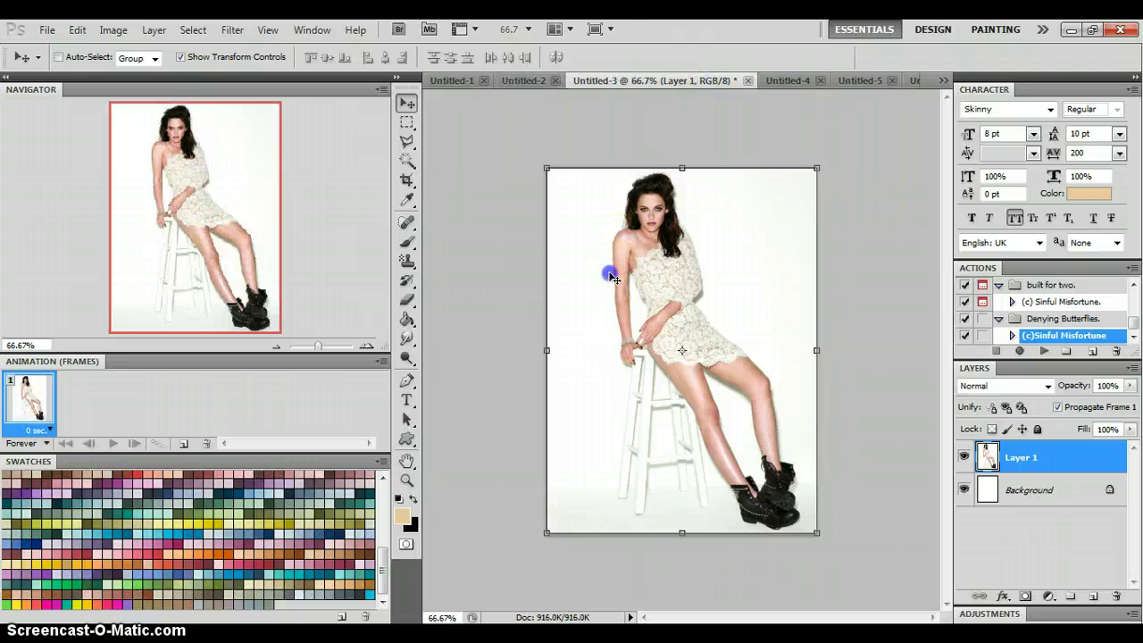
pyautogui.moveTo(914, 87); pyautogui.dragTo(684, 268)
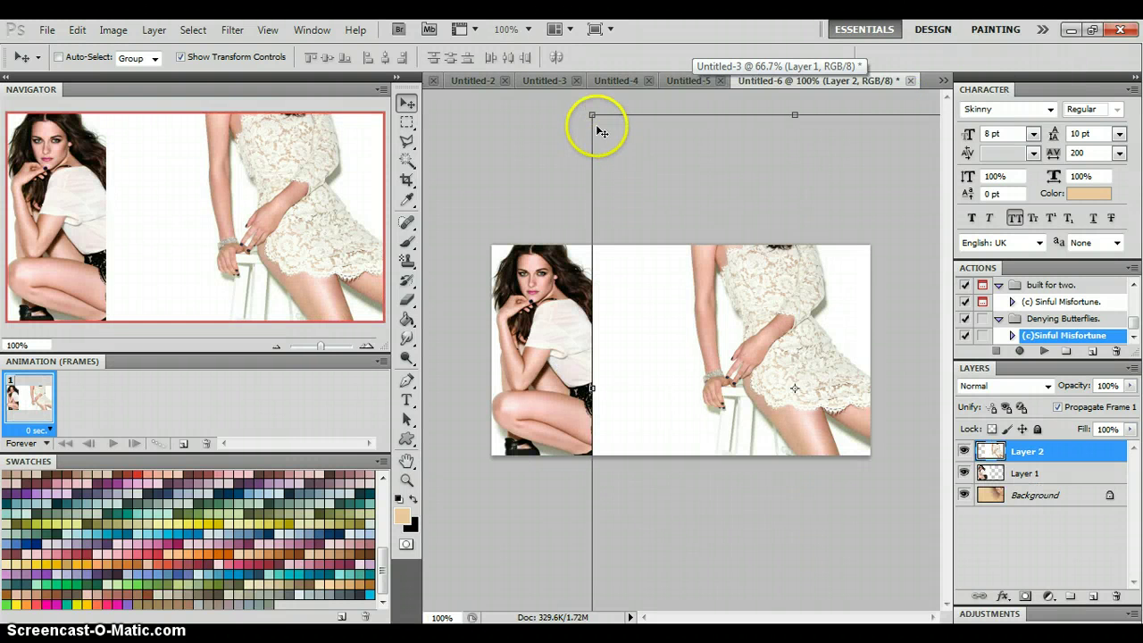
pyautogui.moveTo(612, 142); pyautogui.dragTo(577, 304)
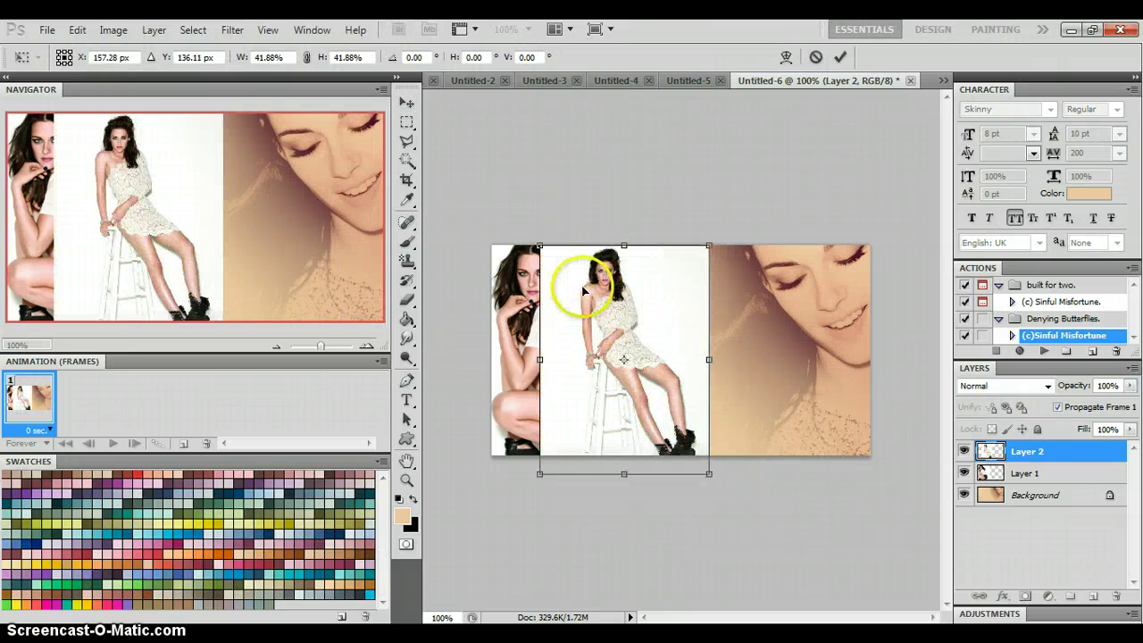
pyautogui.moveTo(536, 244); pyautogui.dragTo(502, 196)
pyautogui.moveTo(579, 271); pyautogui.dragTo(597, 288)
# Flip the stool photo horizontally and shift it slightly left within the middle of the banner
pyautogui.rightClick(687, 347)
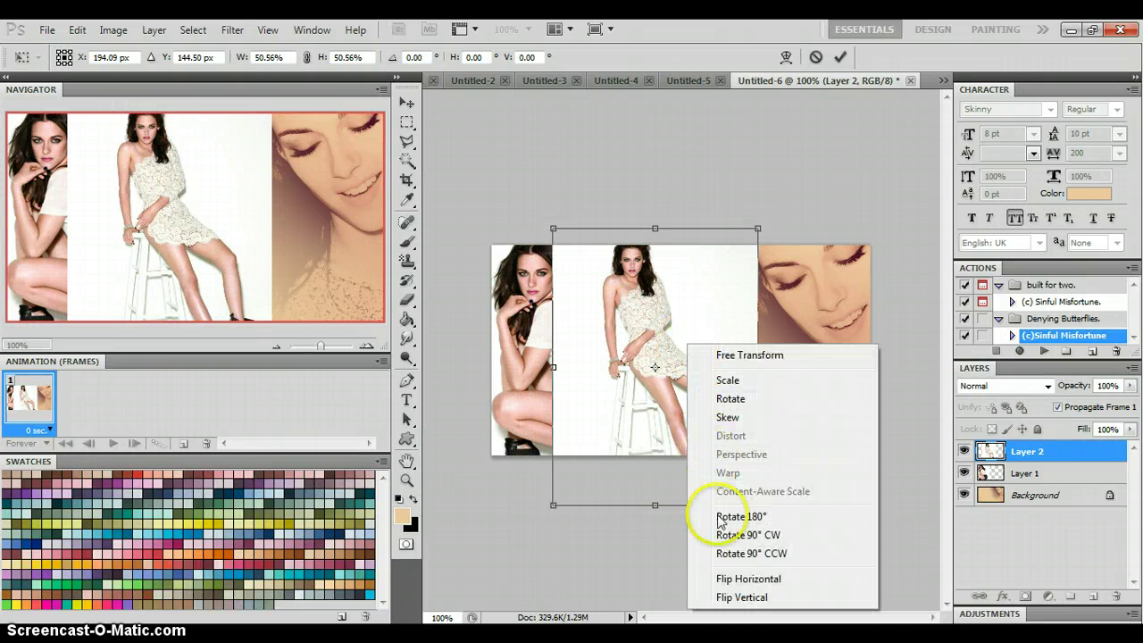
pyautogui.click(731, 579)
pyautogui.moveTo(675, 313); pyautogui.dragTo(659, 317)
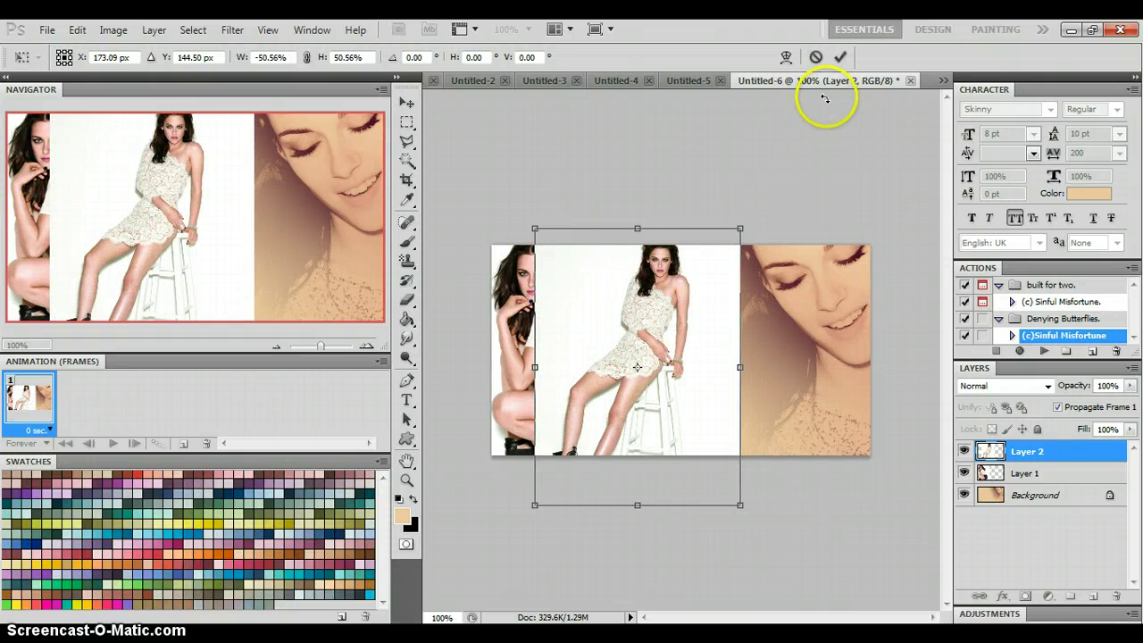
pyautogui.click(841, 59)
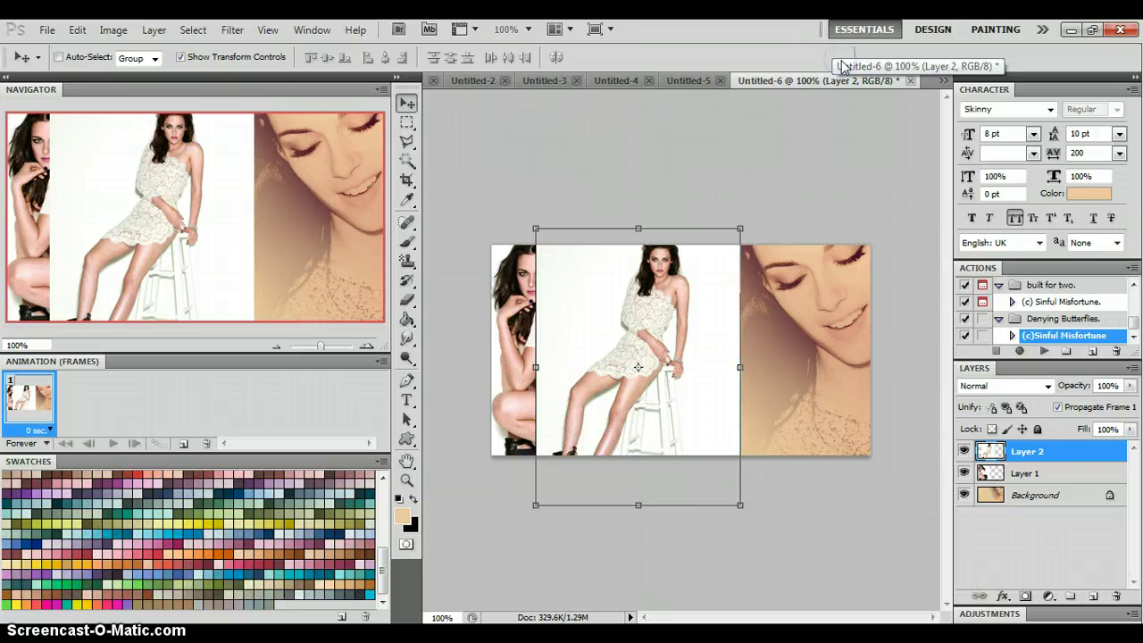
# Copy the seated photo with blue jeans from Untitled-4 into Untitled-6, scale it to 48.84%, and place it right of centre
pyautogui.click(625, 79)
pyautogui.moveTo(634, 266); pyautogui.dragTo(705, 241)
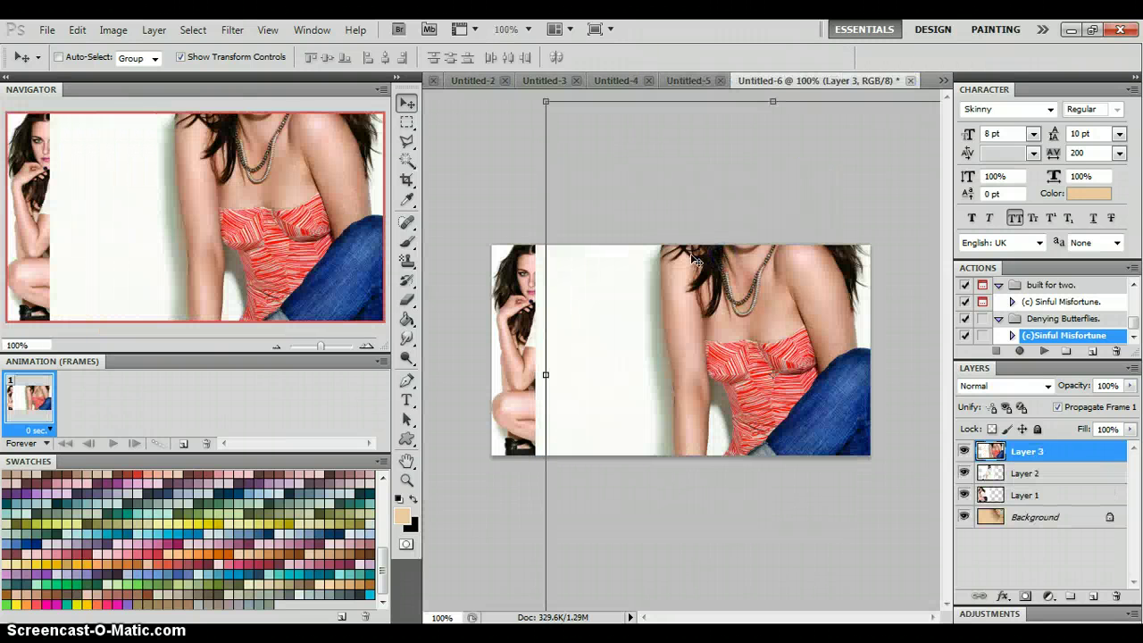
pyautogui.moveTo(553, 110); pyautogui.dragTo(586, 233)
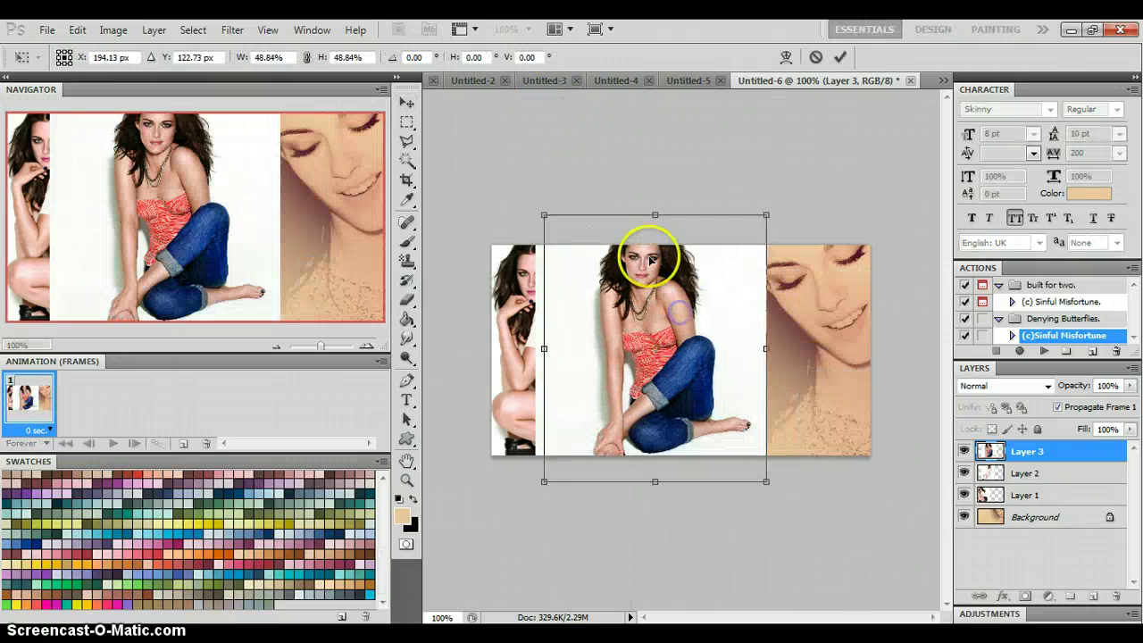
pyautogui.moveTo(666, 309); pyautogui.dragTo(732, 325)
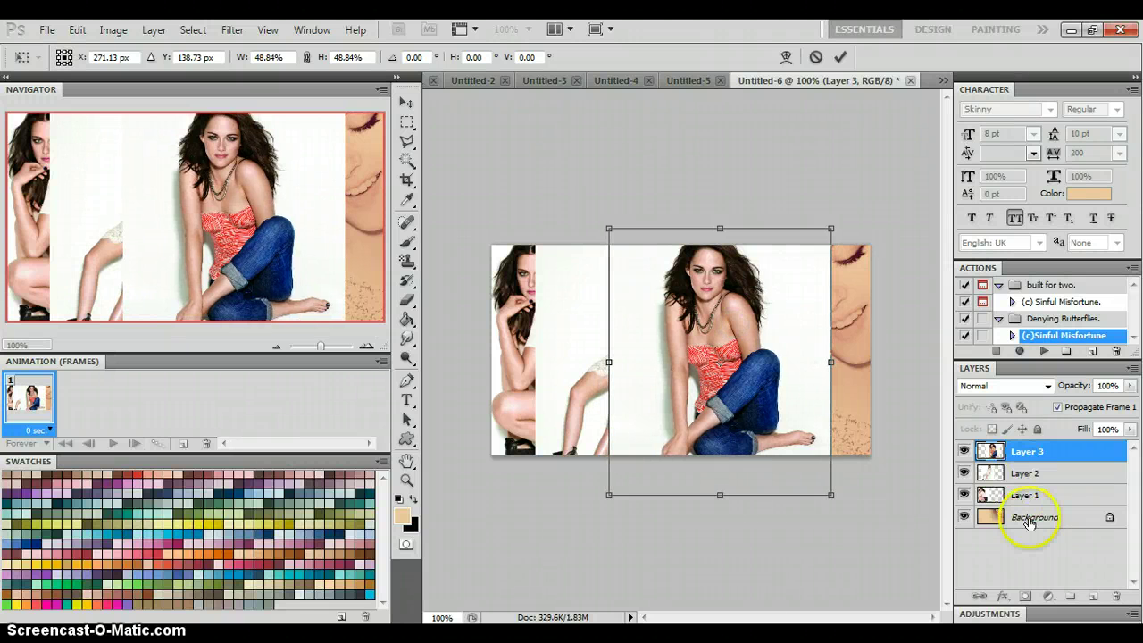
pyautogui.click(843, 58)
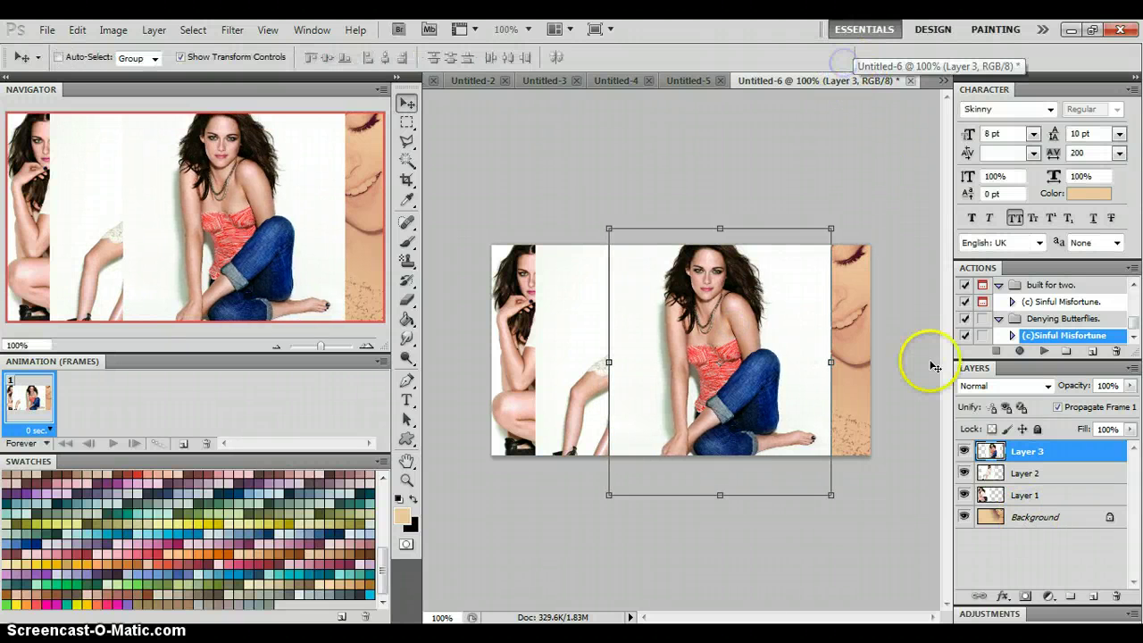
# Set the blend mode of Layer 3, Layer 2 and Layer 1 to Multiply
pyautogui.click(1039, 384)
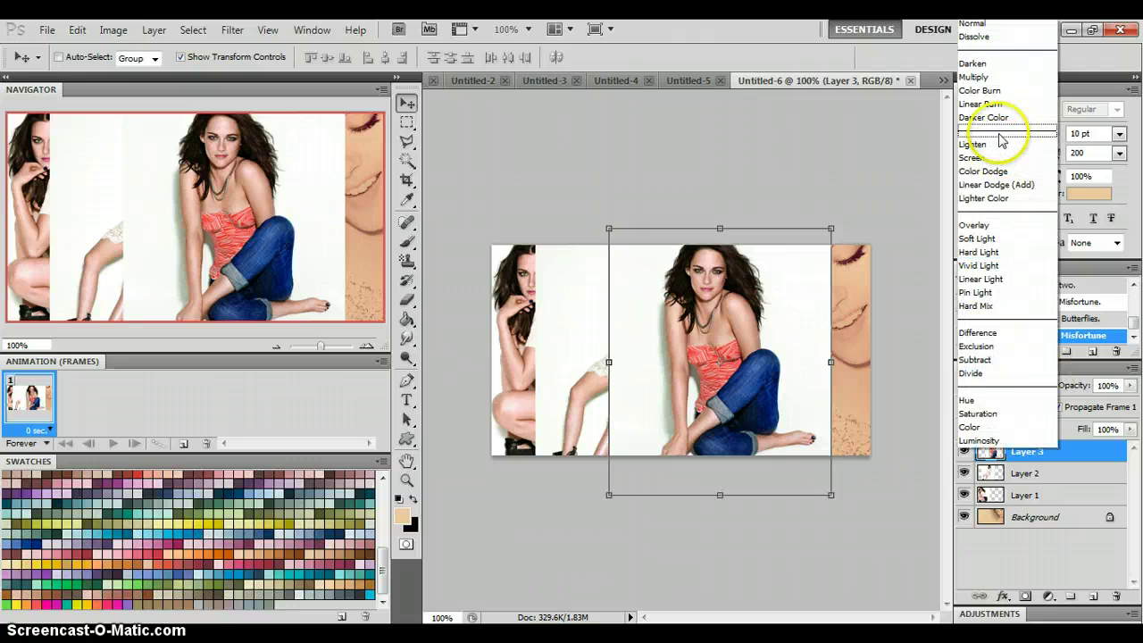
pyautogui.click(978, 77)
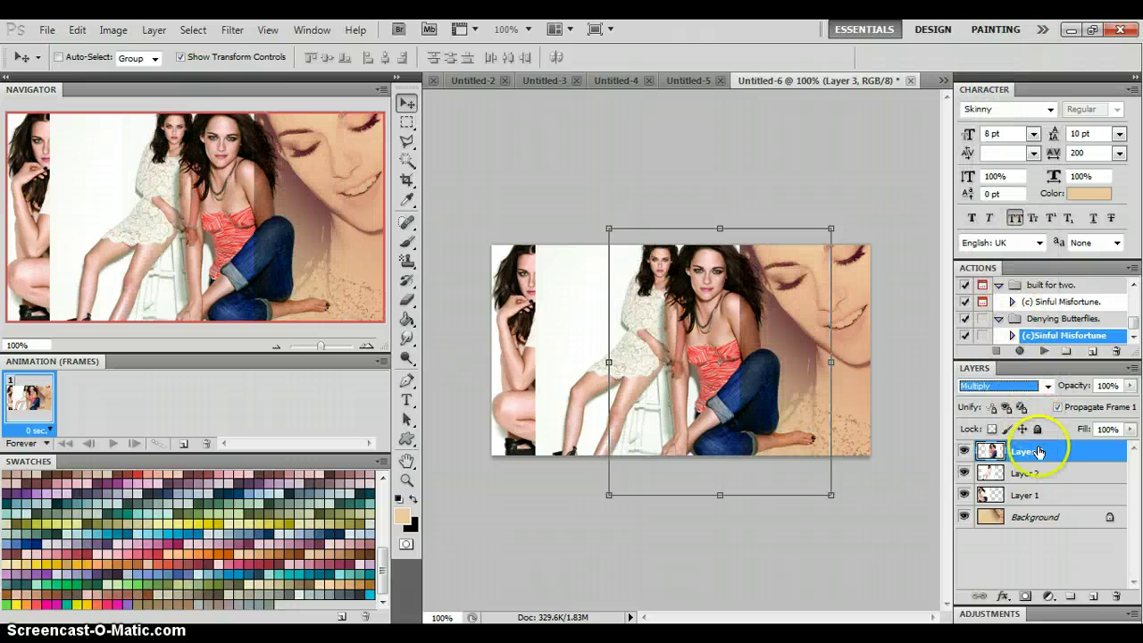
pyautogui.click(1045, 478)
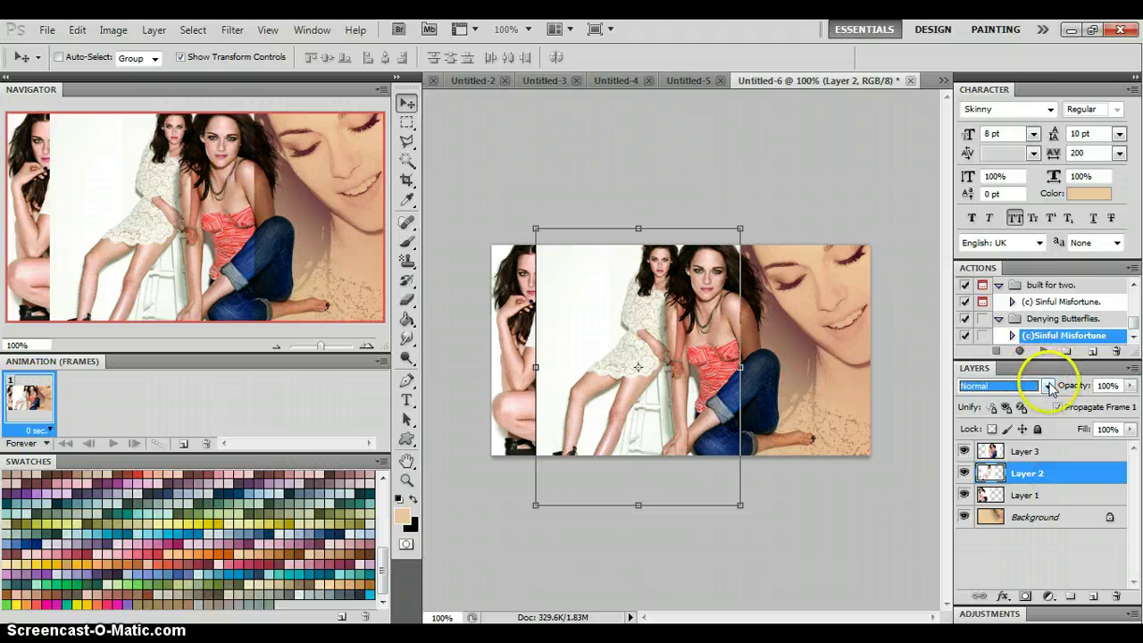
pyautogui.click(1043, 385)
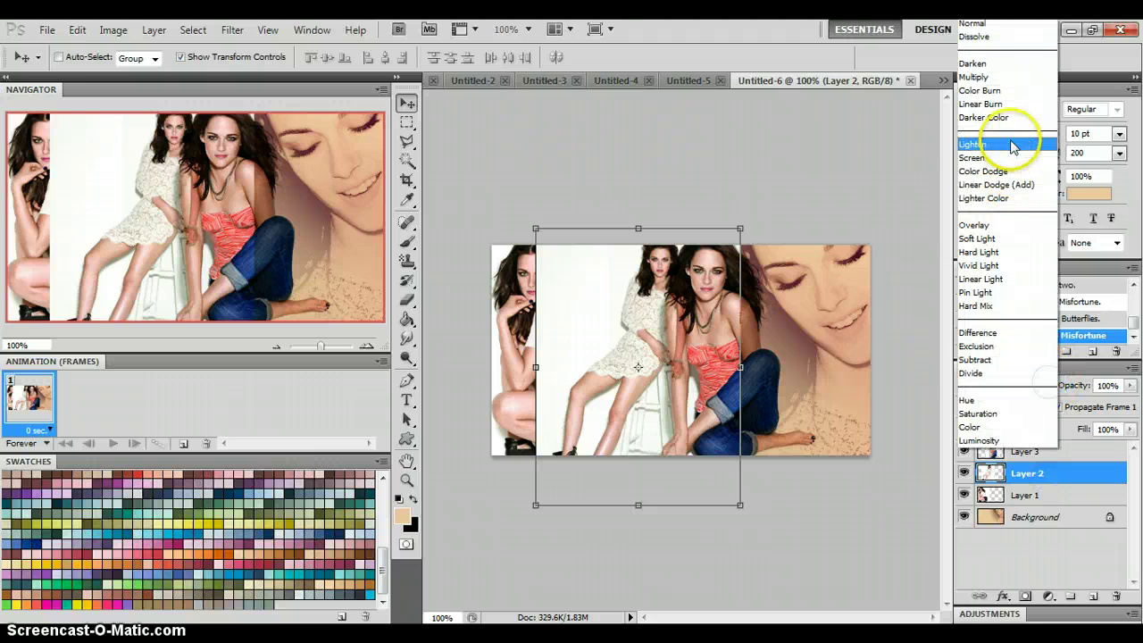
pyautogui.click(987, 77)
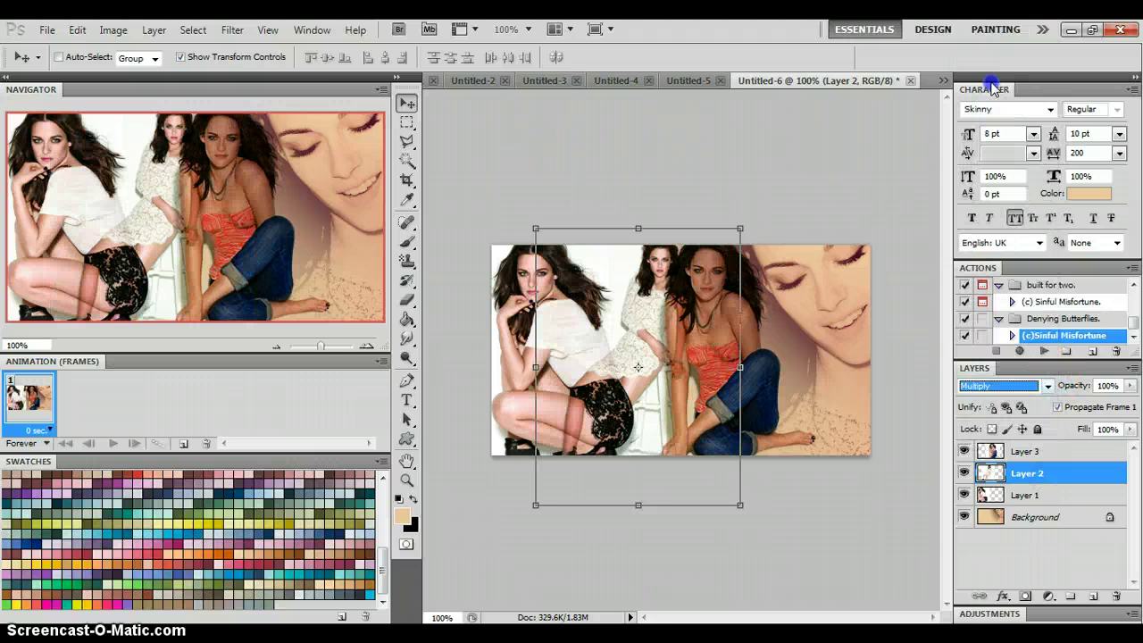
pyautogui.click(1033, 496)
pyautogui.click(1046, 387)
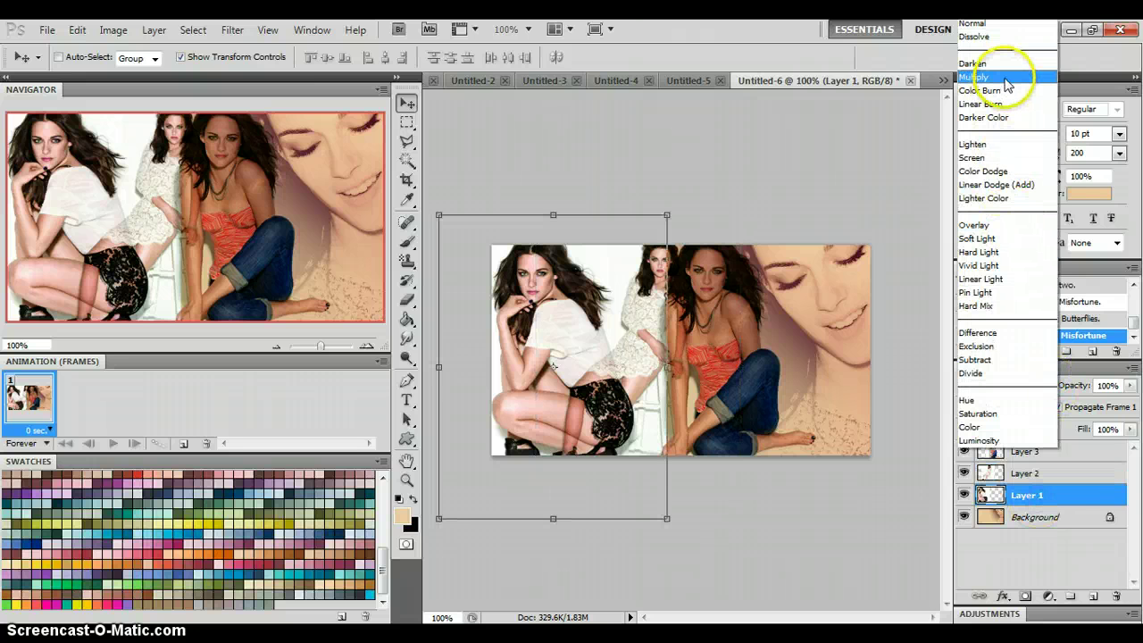
pyautogui.click(1002, 78)
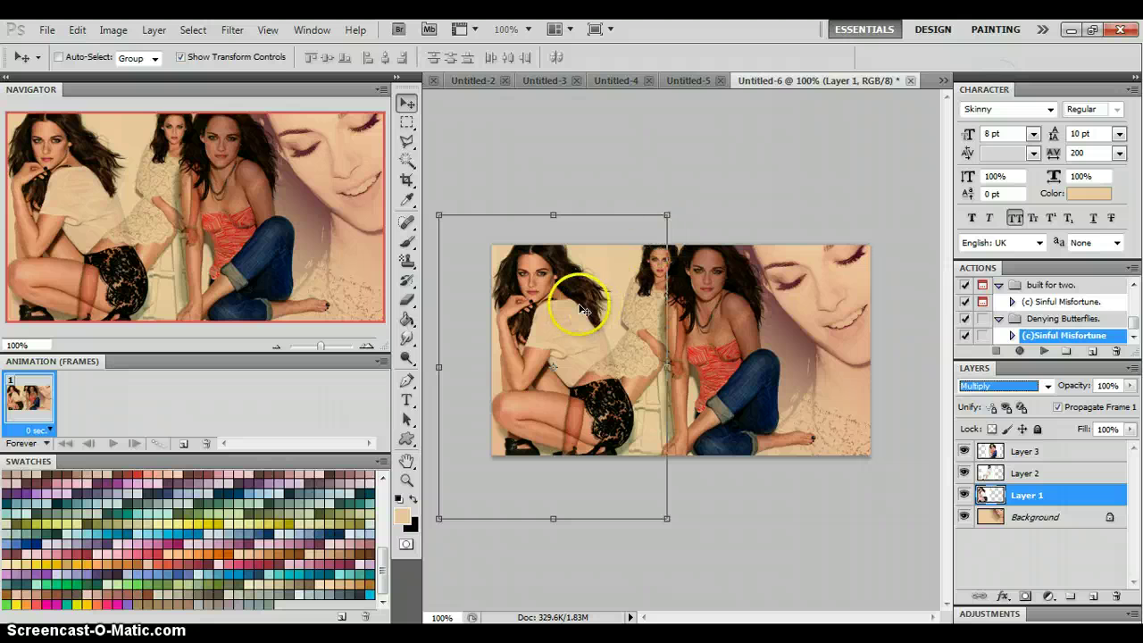
# Rearrange the photos with the jeans pose at the banner's left edge, the stool pose beside it, and the crouching pose right of centre
pyautogui.moveTo(574, 311); pyautogui.dragTo(696, 309)
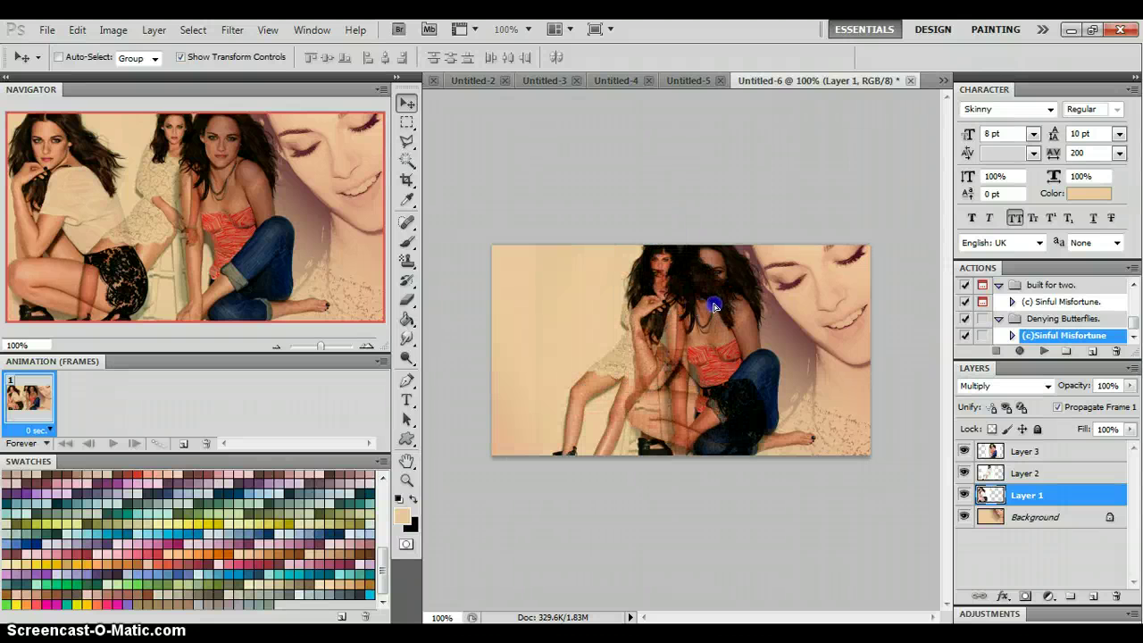
pyautogui.click(1027, 451)
pyautogui.moveTo(722, 306); pyautogui.dragTo(527, 316)
pyautogui.click(1002, 463)
pyautogui.click(1009, 470)
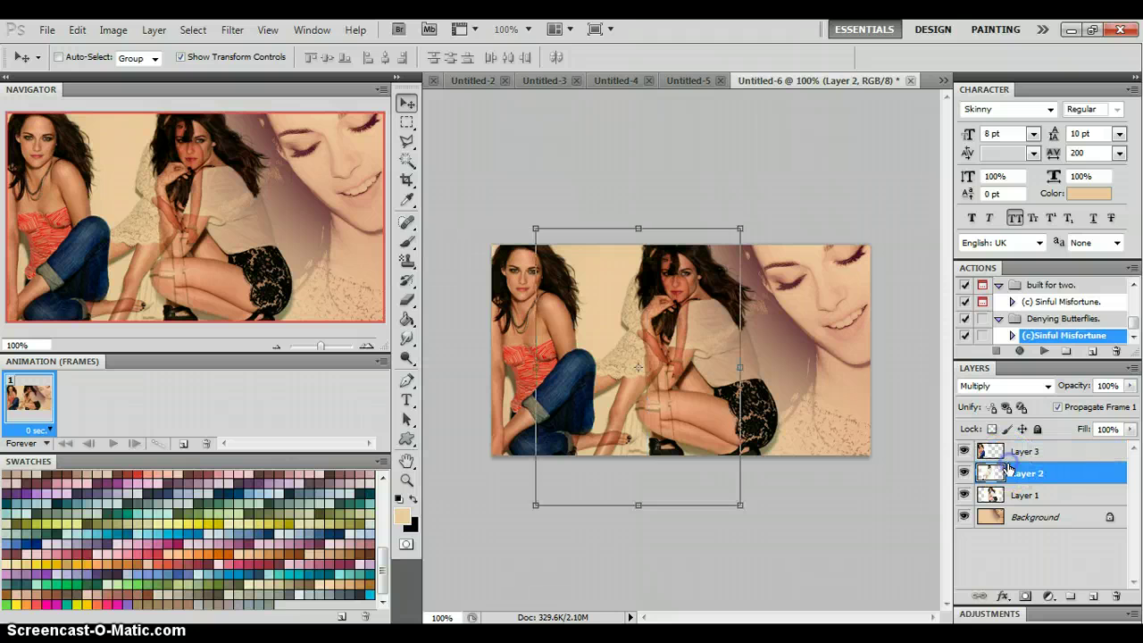
pyautogui.moveTo(638, 326); pyautogui.dragTo(594, 326)
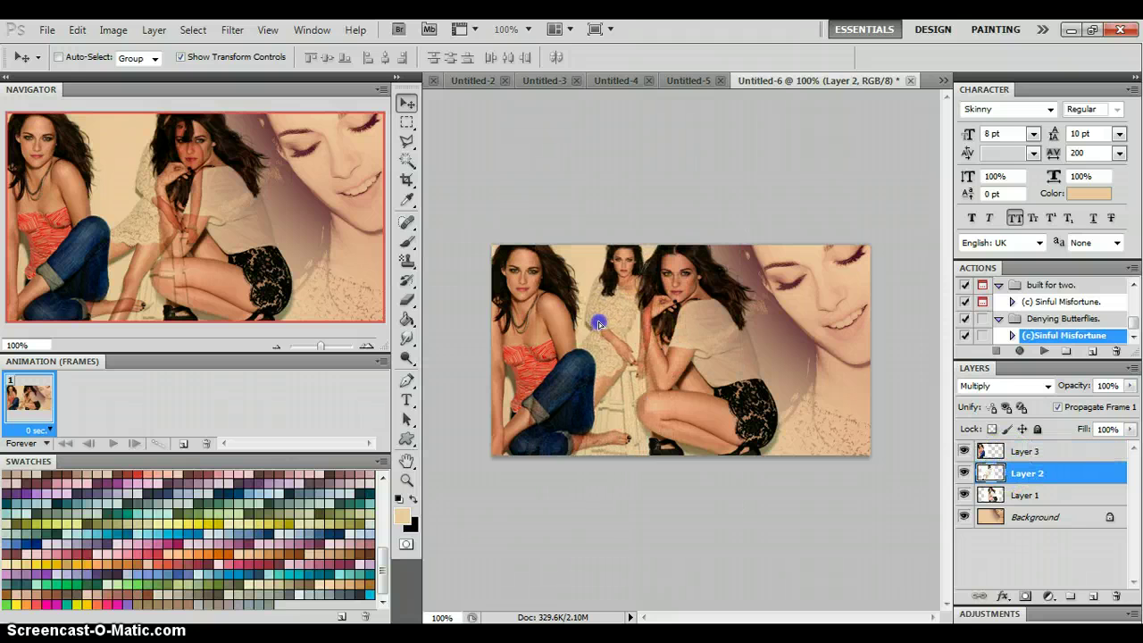
# Rotate the stool photo by -12.05° and position it at X 144.50 px, Y 144.50 px between the other two poses
pyautogui.moveTo(596, 211)
pyautogui.mouseDown()
pyautogui.moveTo(574, 196)
pyautogui.moveTo(605, 224)
pyautogui.moveTo(576, 209)
pyautogui.mouseUp()
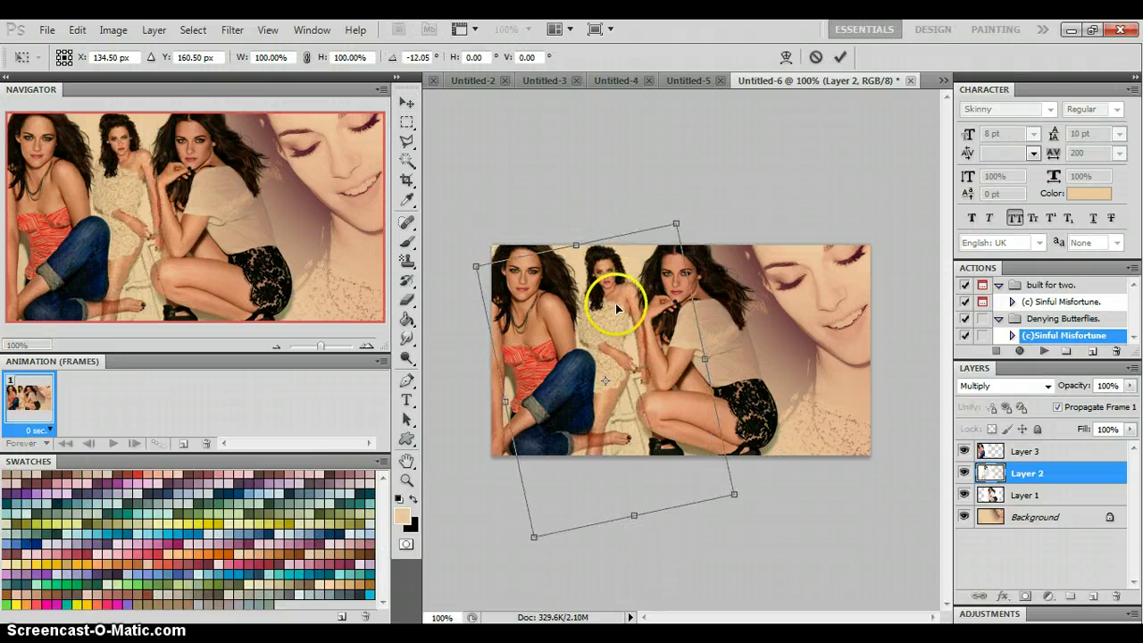
pyautogui.hotkey('shift', 'Right')
pyautogui.hotkey('shift', 'Right')
pyautogui.hotkey('shift', 'Up')
pyautogui.hotkey('shift', 'Up')
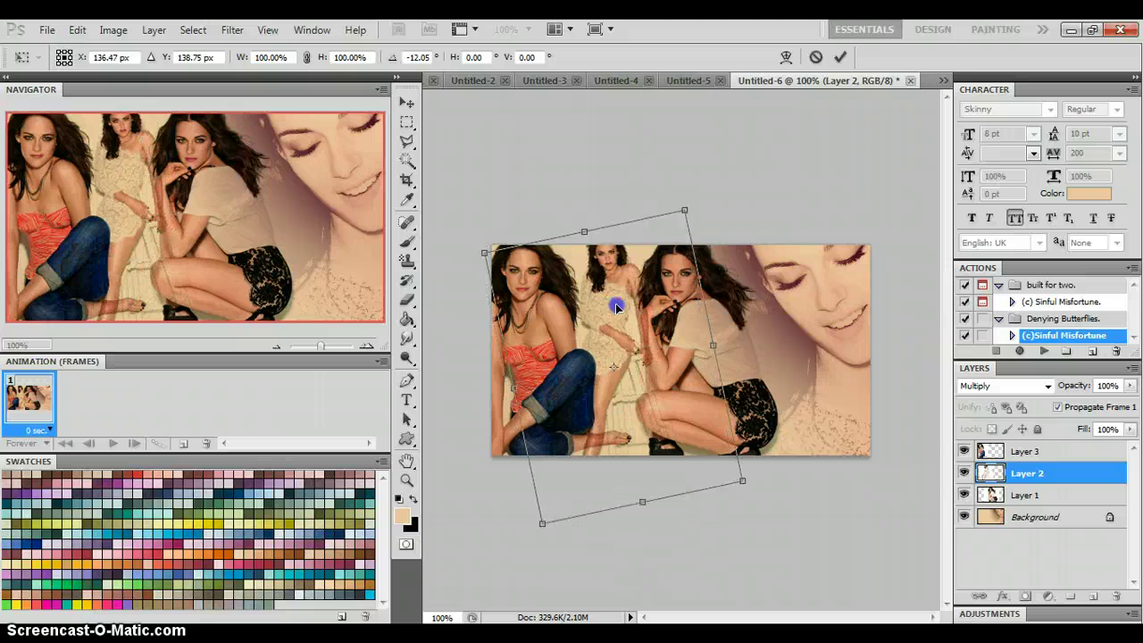
pyautogui.hotkey('shift', 'Left')
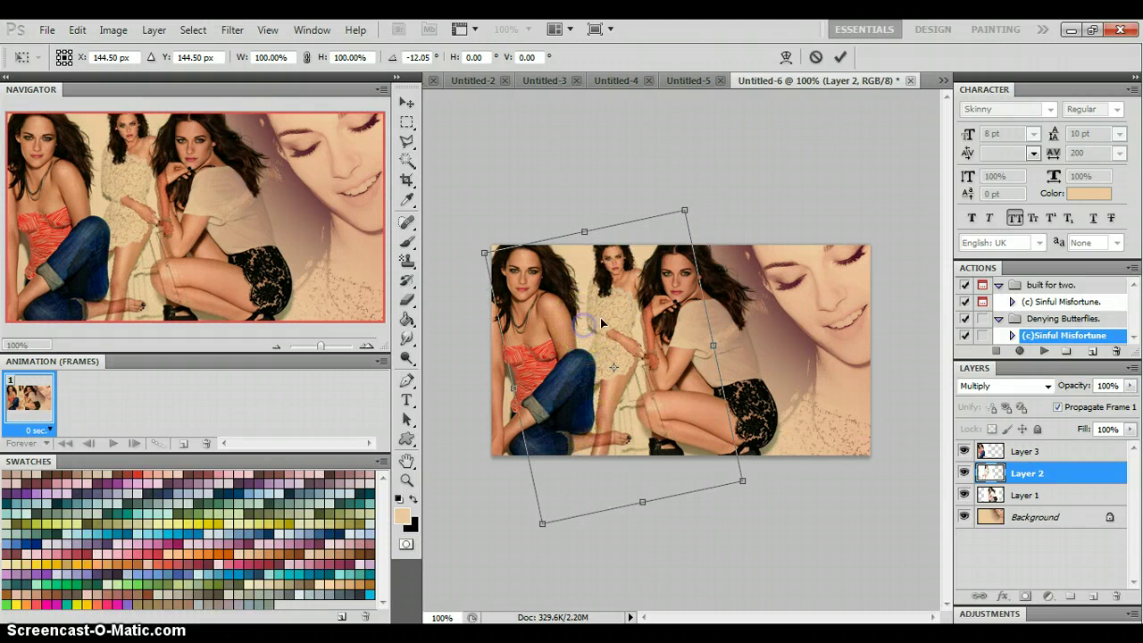
pyautogui.click(840, 57)
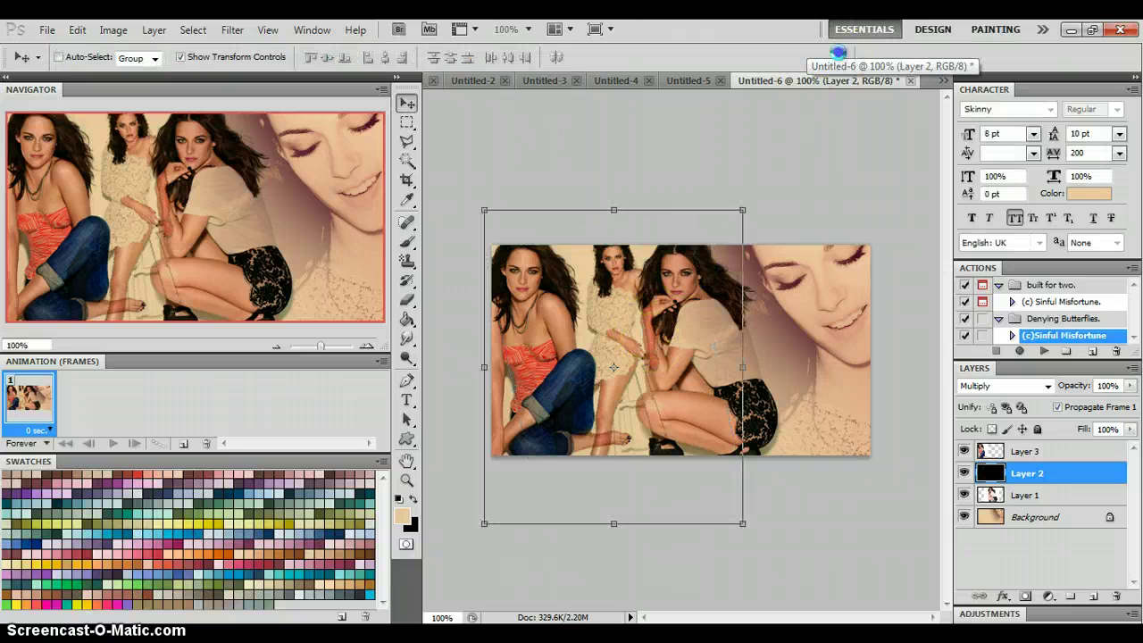
# Add the text "sinful misfortune" above Layer 3 in black 30 pt Albemarle Swash across the banner's lower half
pyautogui.click(1031, 458)
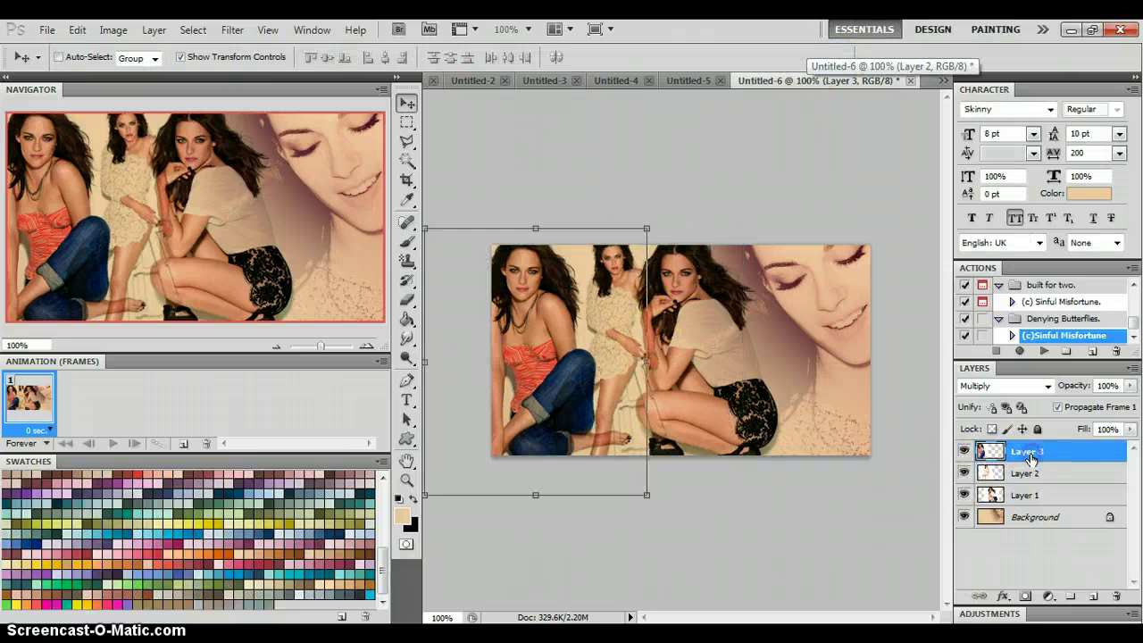
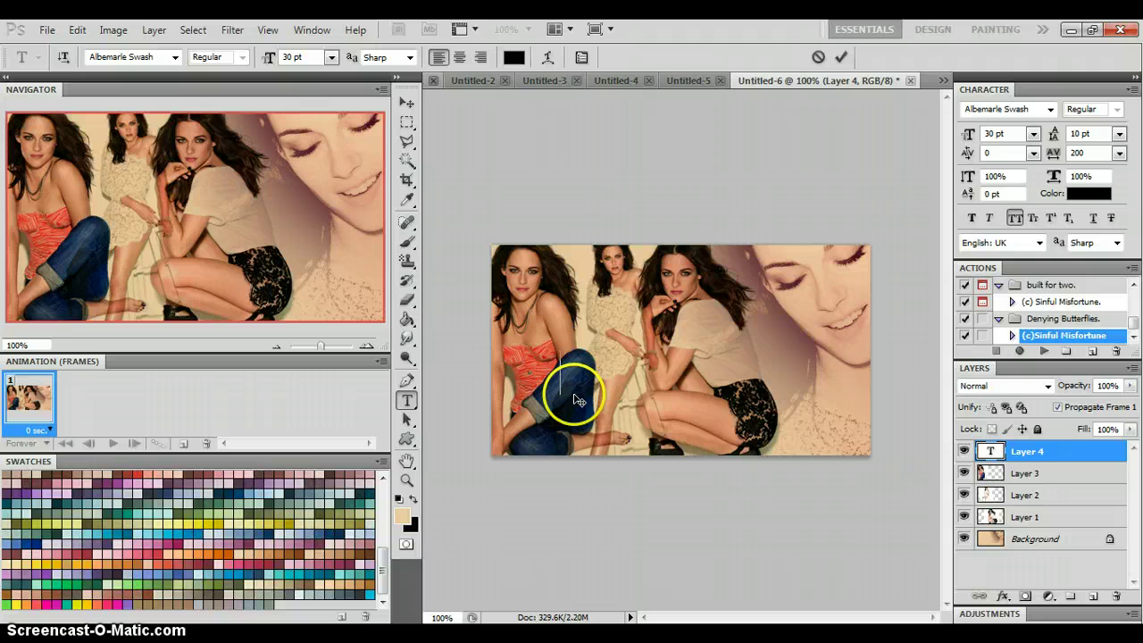
pyautogui.write('Sinful')
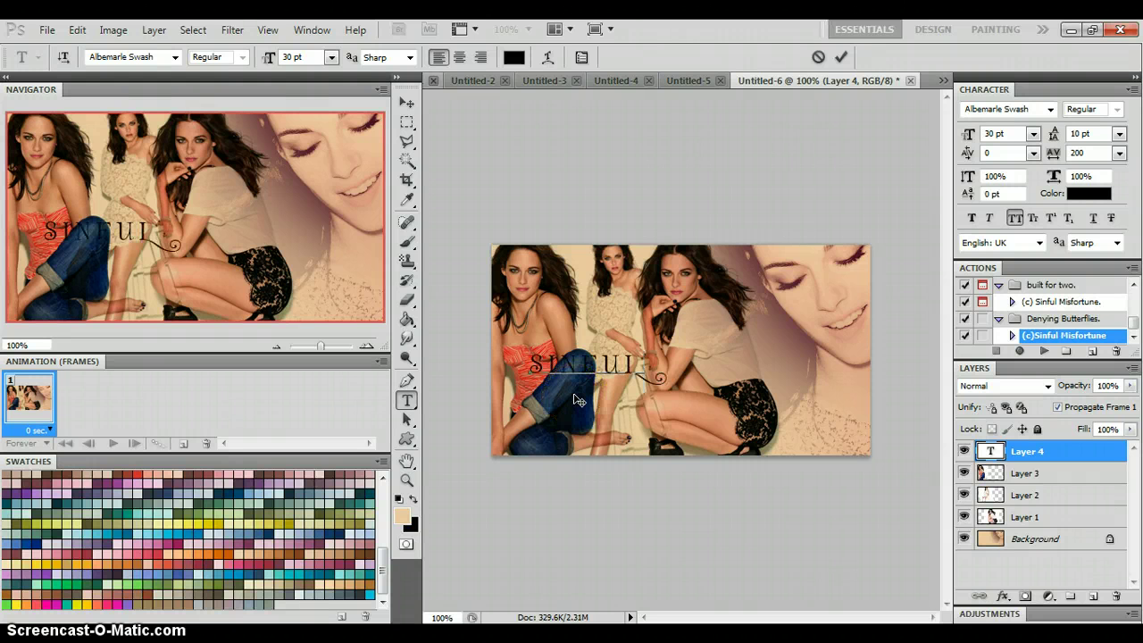
pyautogui.write(' mis')
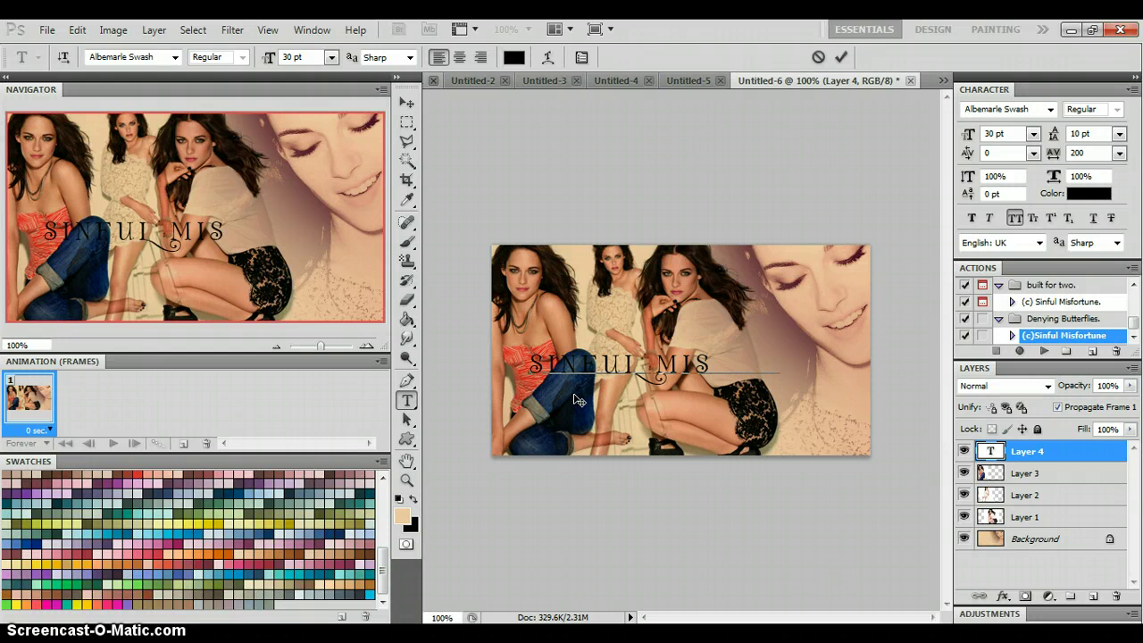
pyautogui.write('fortune')
pyautogui.click(1027, 452)
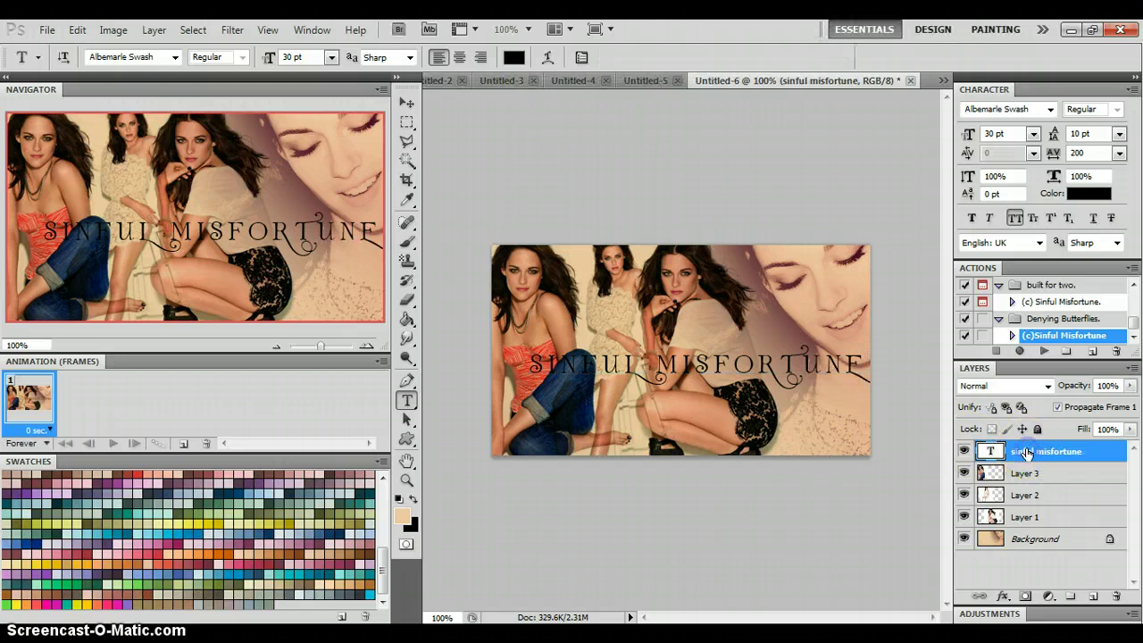
# Set the title text's tracking to 0 and move it down and left over the lower part of the banner
pyautogui.click(1119, 154)
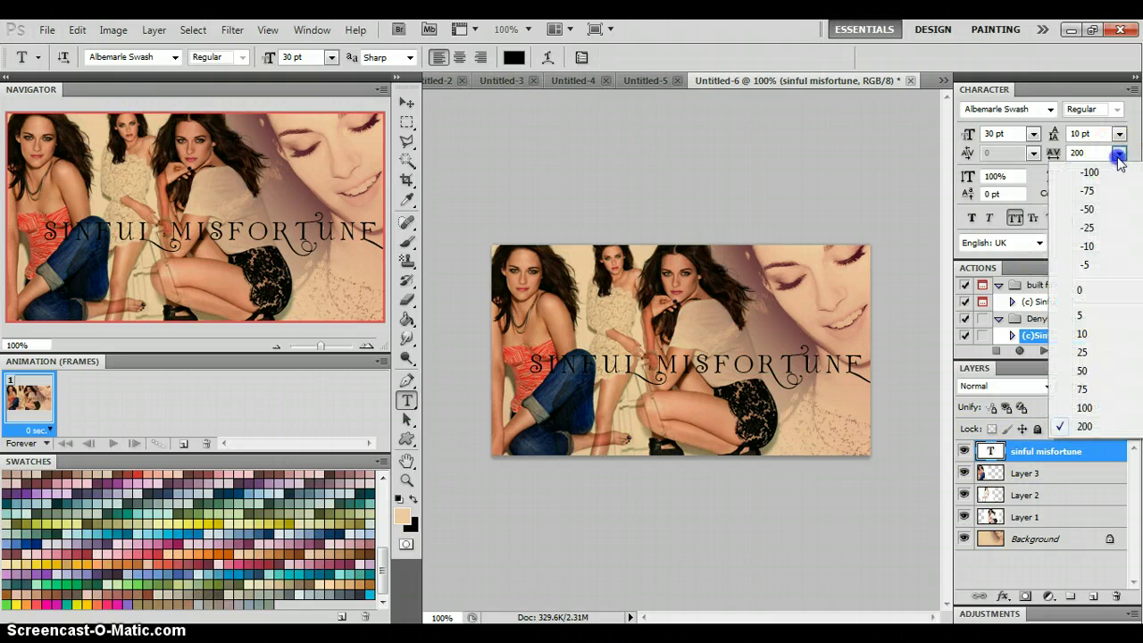
pyautogui.click(1116, 290)
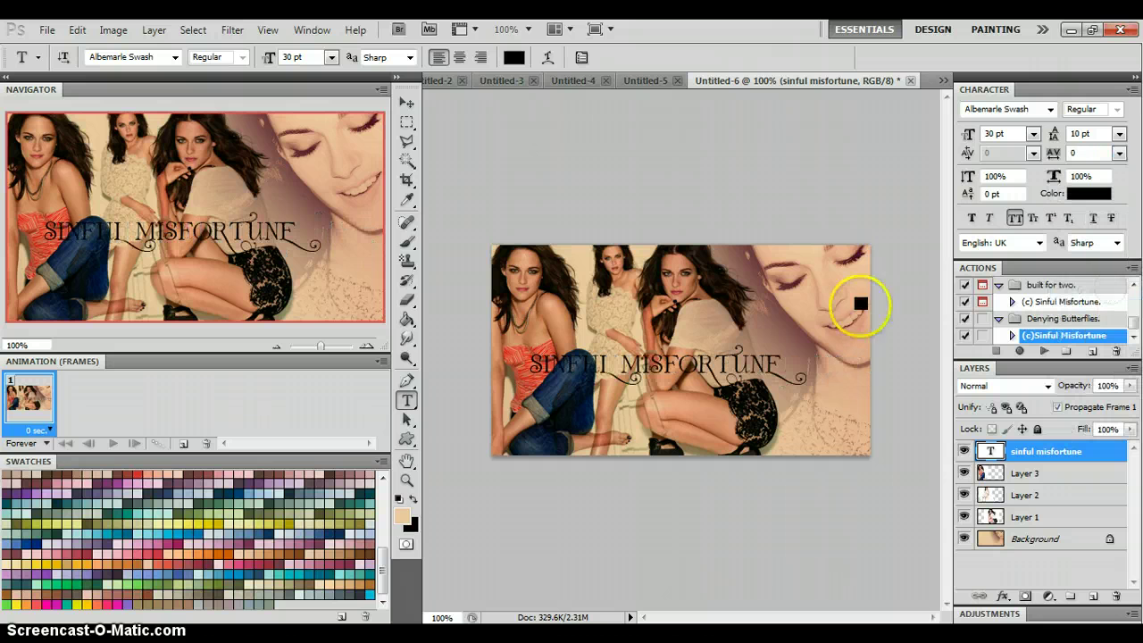
pyautogui.click(407, 104)
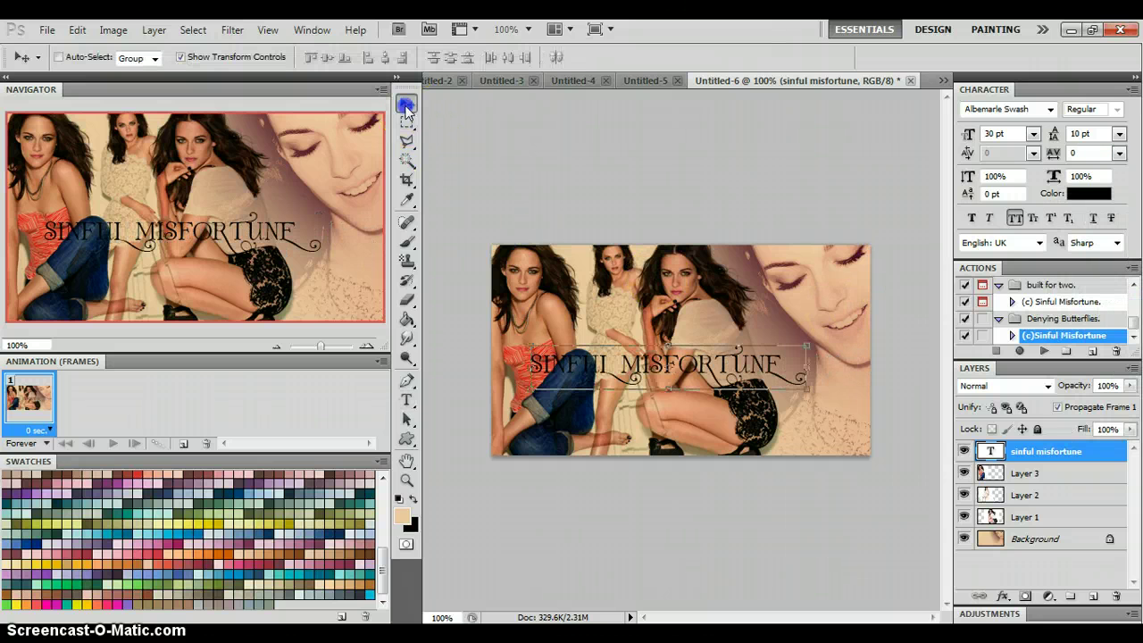
pyautogui.moveTo(561, 359); pyautogui.dragTo(534, 393)
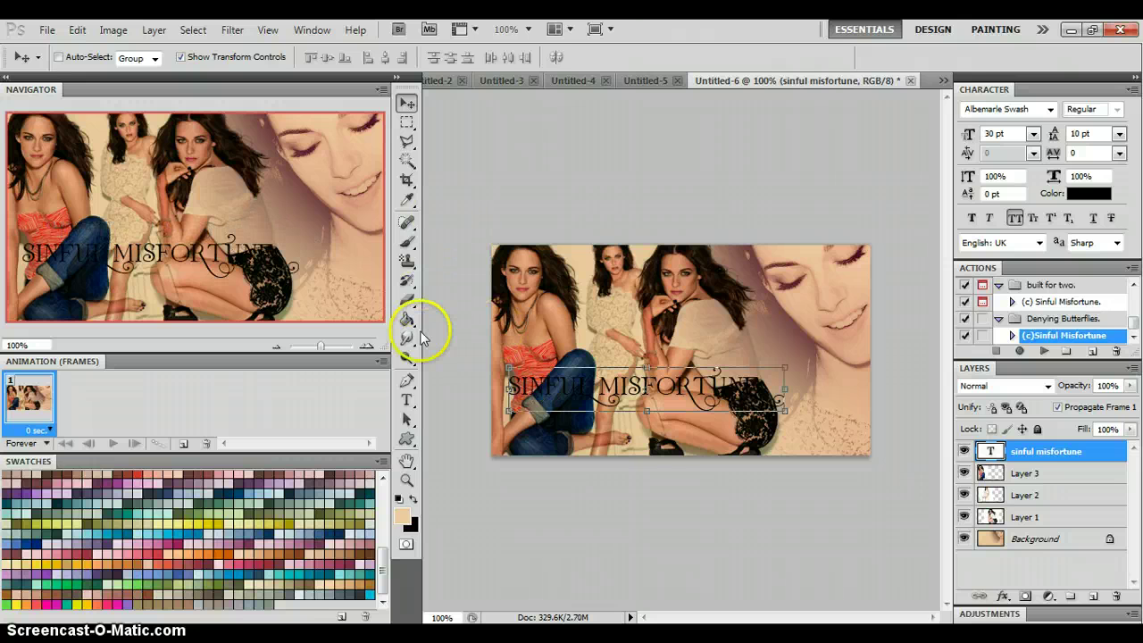
# Give the title text a linear Gradient Overlay from dark maroon to peach, sampling both colours from the large background portrait
pyautogui.doubleClick(1087, 454)
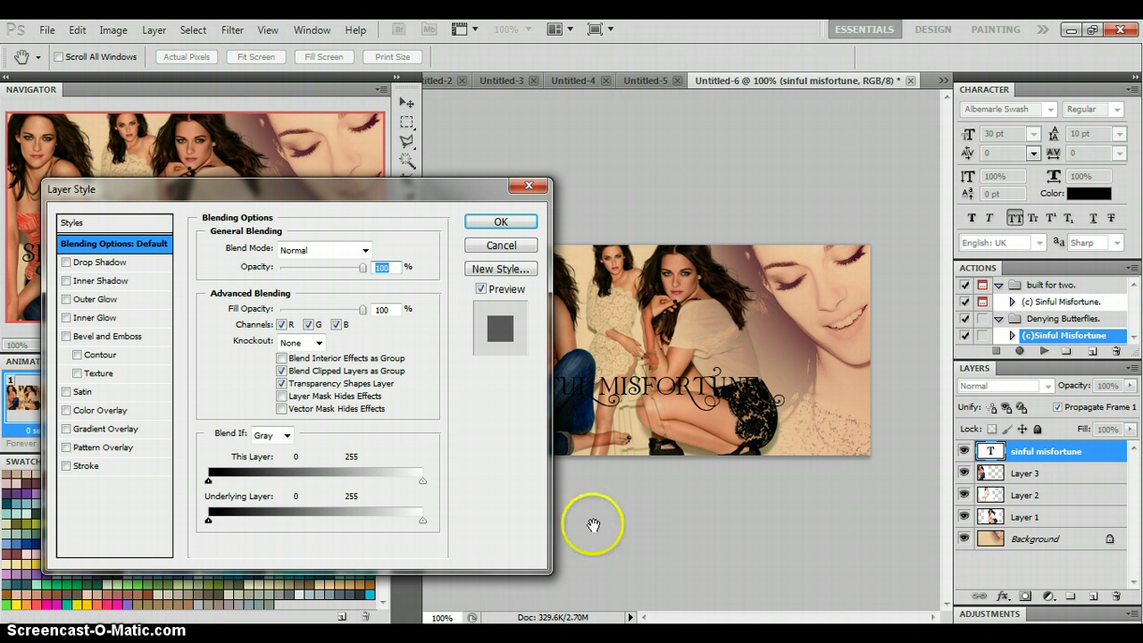
pyautogui.click(116, 432)
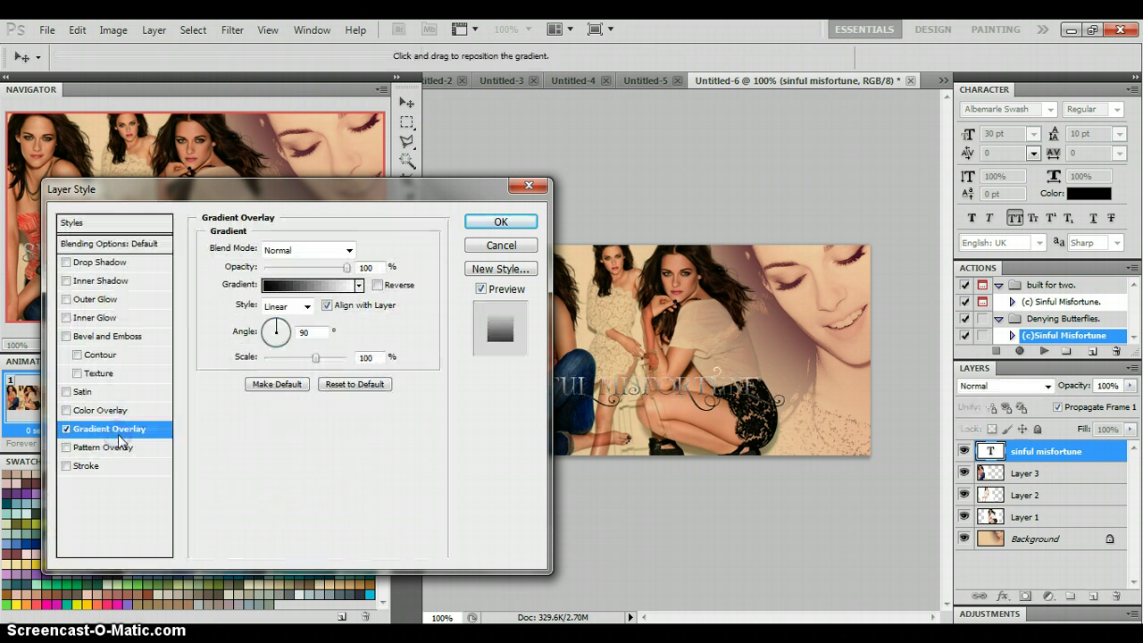
pyautogui.click(294, 288)
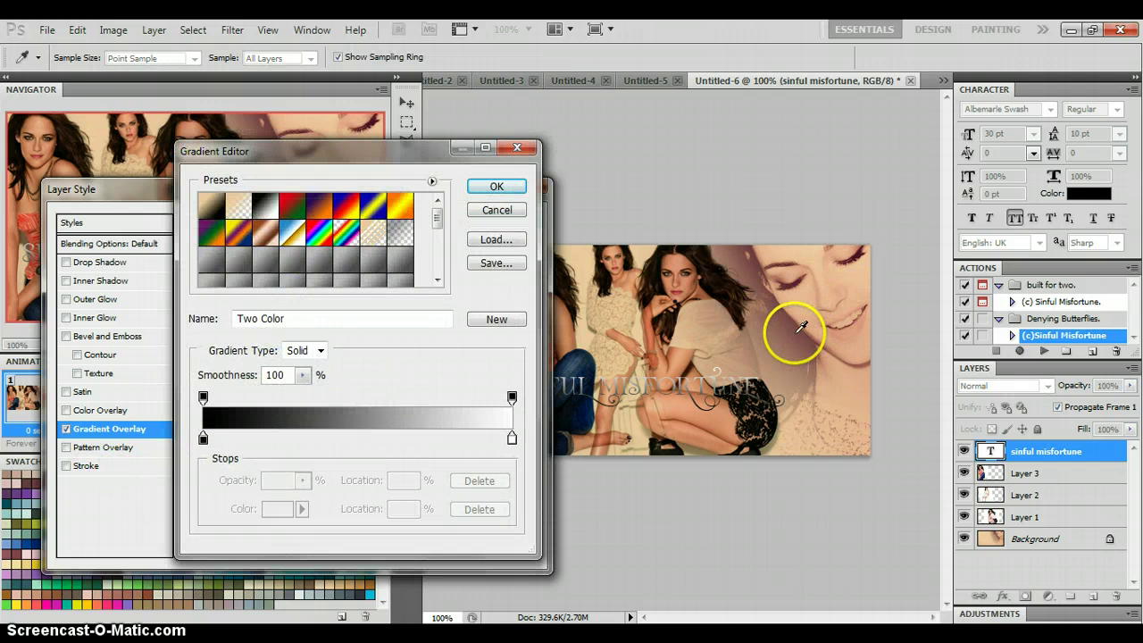
pyautogui.click(202, 439)
pyautogui.click(778, 332)
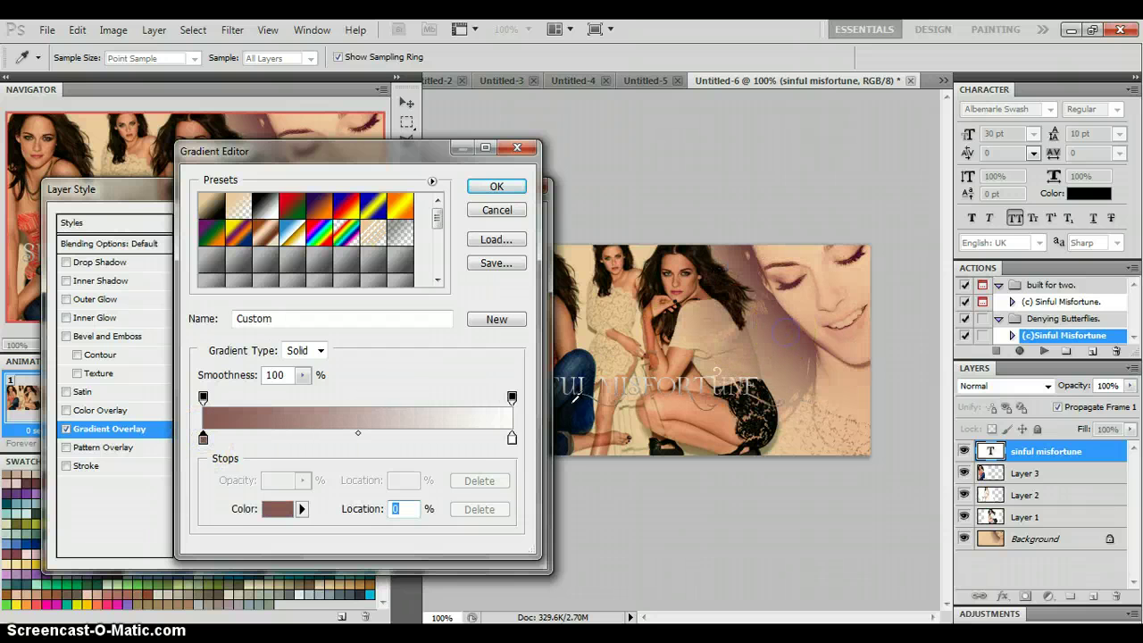
pyautogui.click(511, 437)
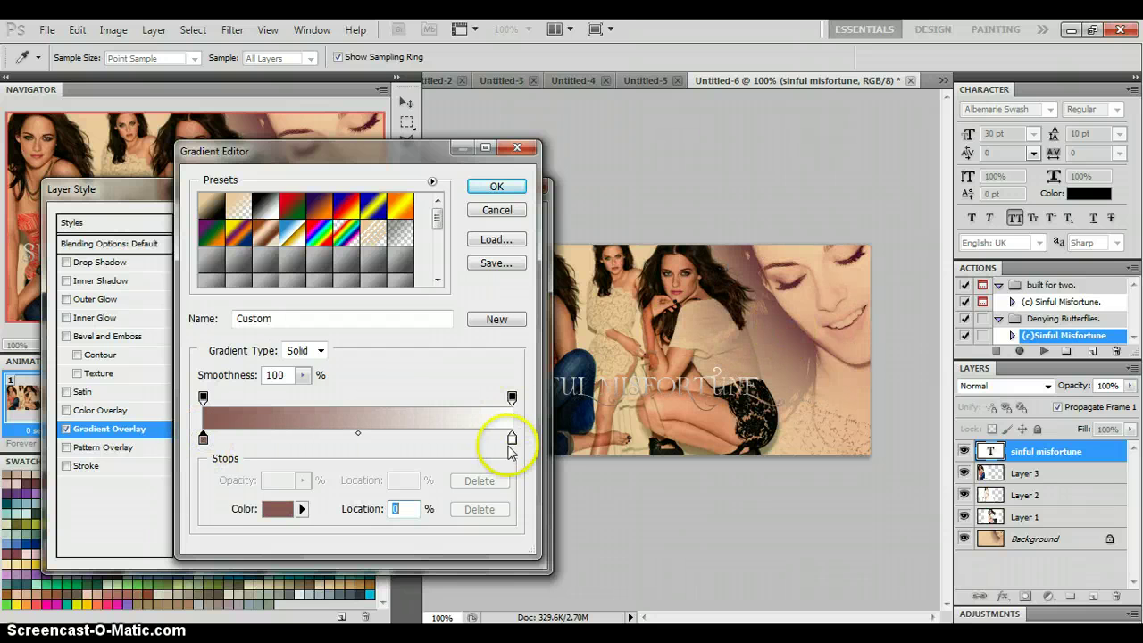
pyautogui.click(842, 280)
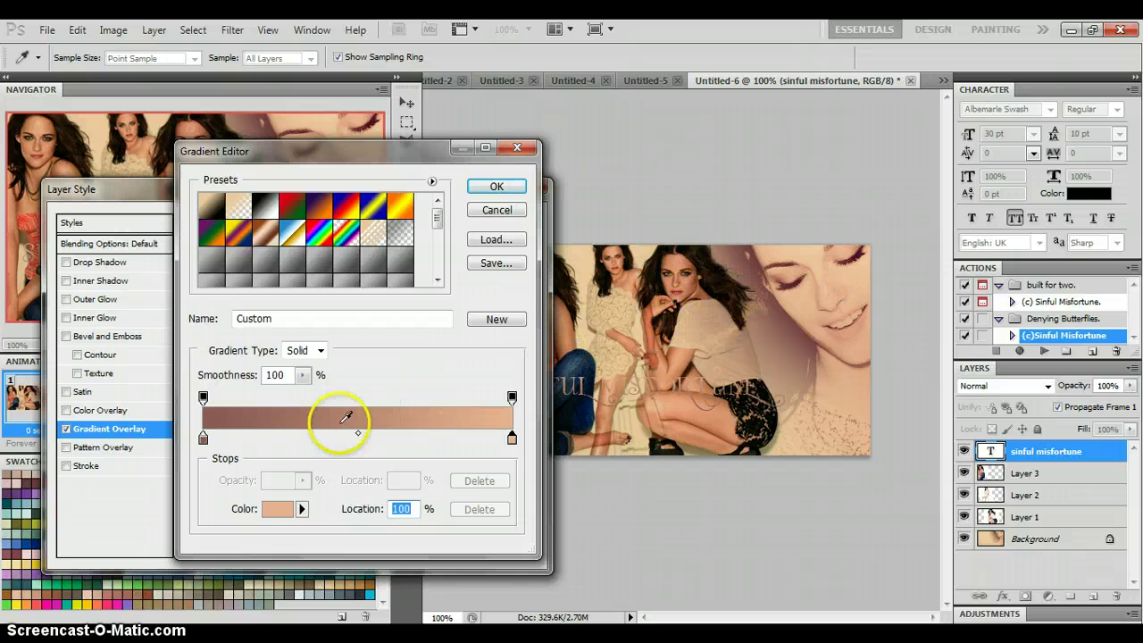
pyautogui.click(203, 439)
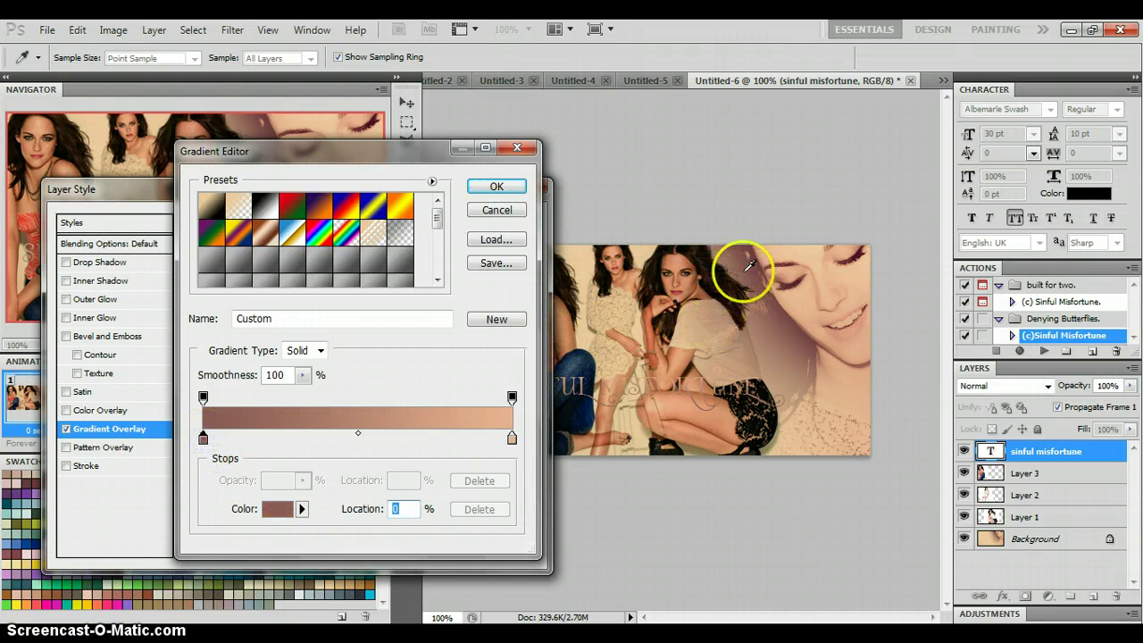
pyautogui.click(790, 282)
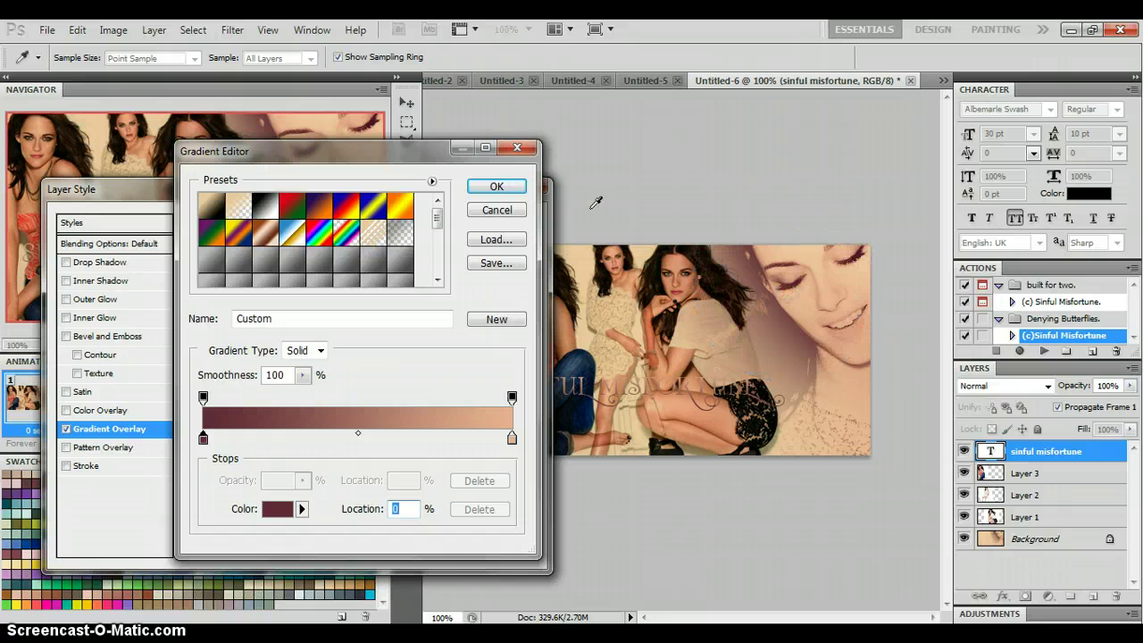
pyautogui.click(498, 187)
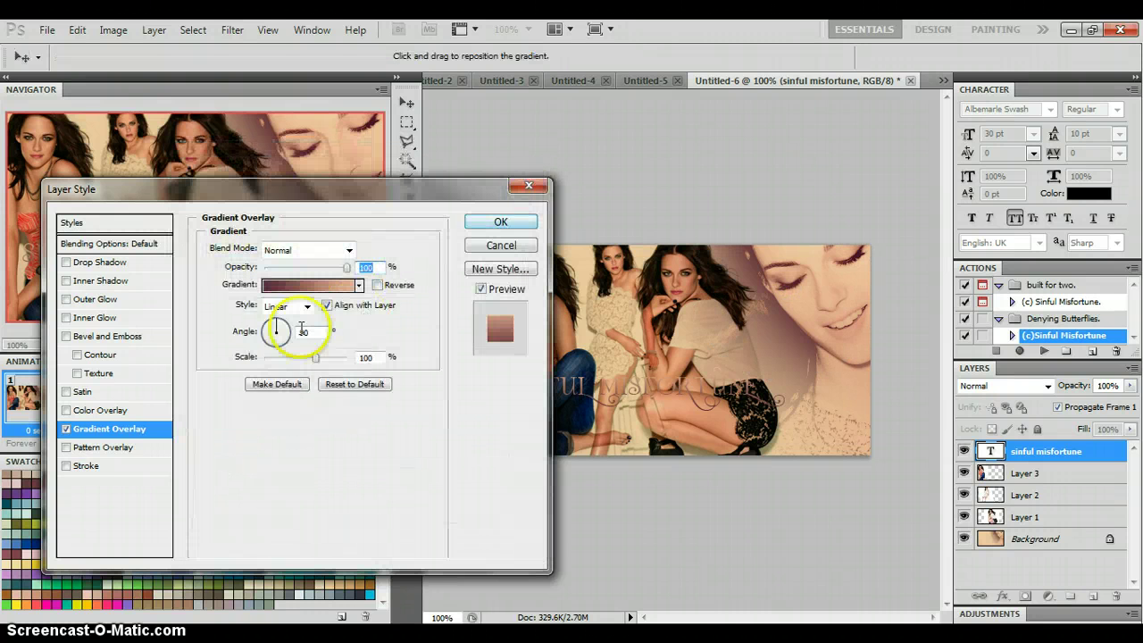
# Add an outside Stroke of 2 px to the title text in the near-black maroon 200912
pyautogui.click(95, 465)
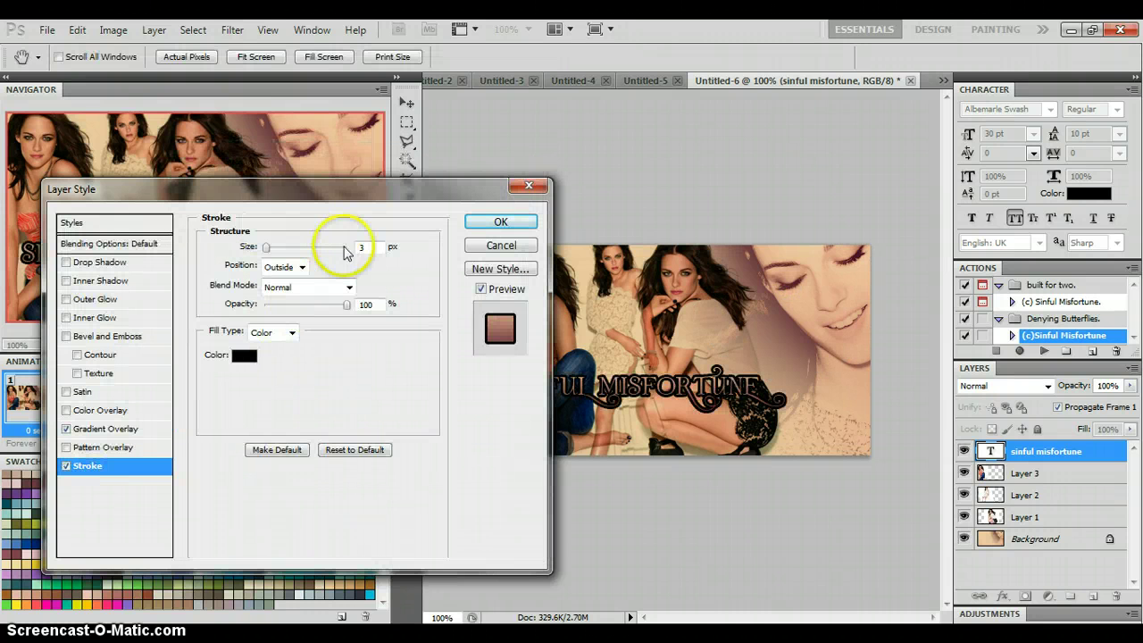
pyautogui.doubleClick(362, 247)
pyautogui.write('2')
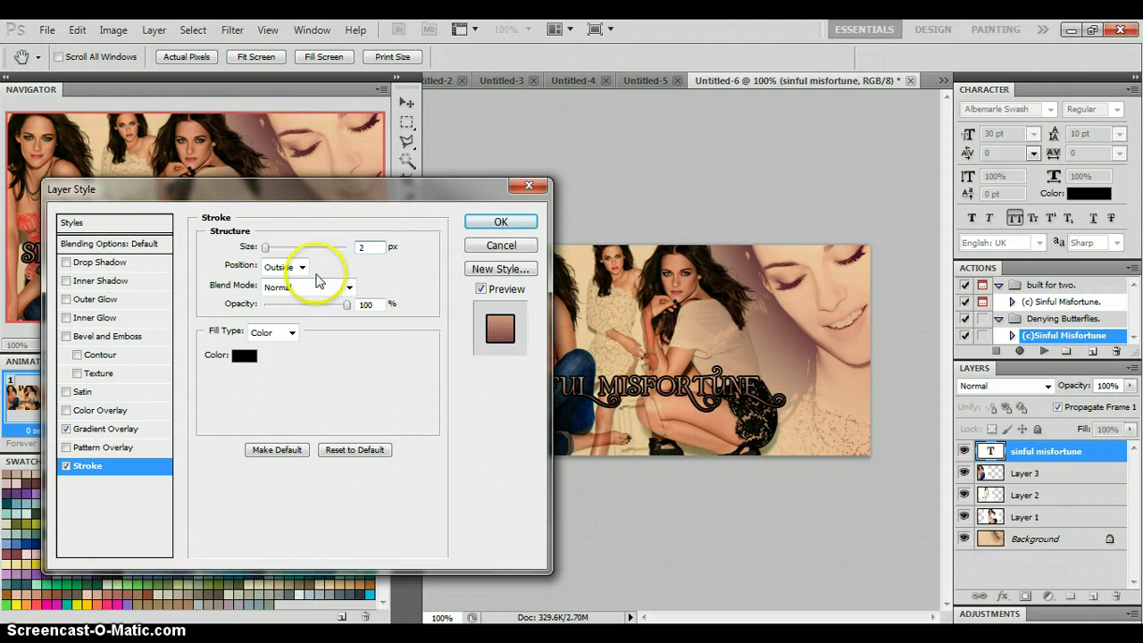
pyautogui.click(245, 355)
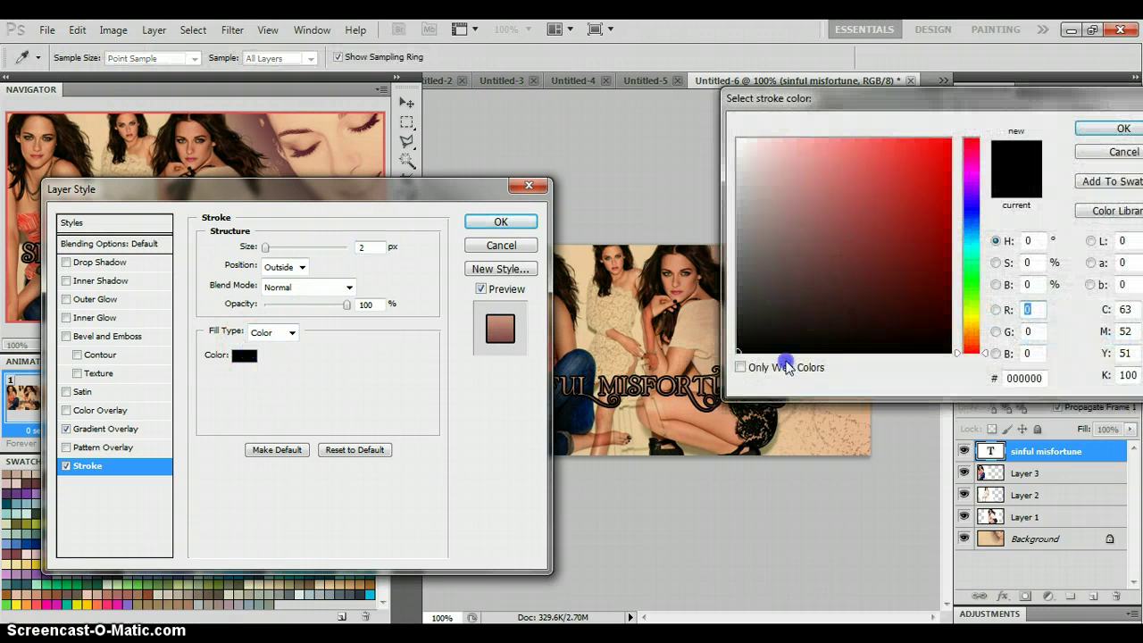
pyautogui.click(796, 418)
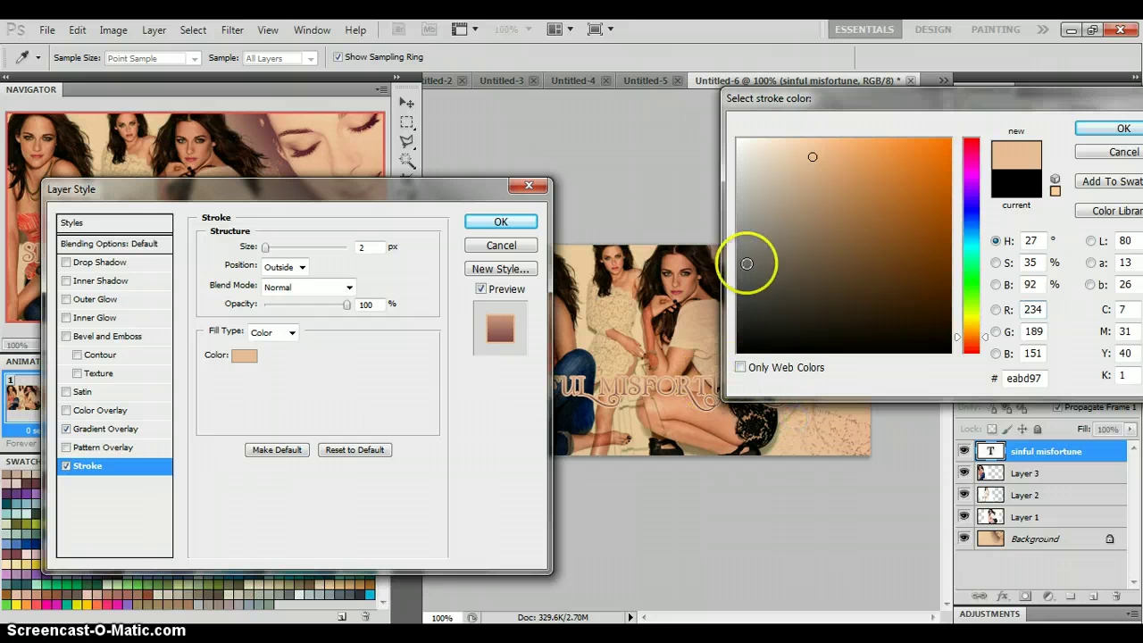
pyautogui.moveTo(826, 106)
pyautogui.mouseDown()
pyautogui.moveTo(414, 133)
pyautogui.moveTo(254, 123)
pyautogui.mouseUp()
pyautogui.click(851, 250)
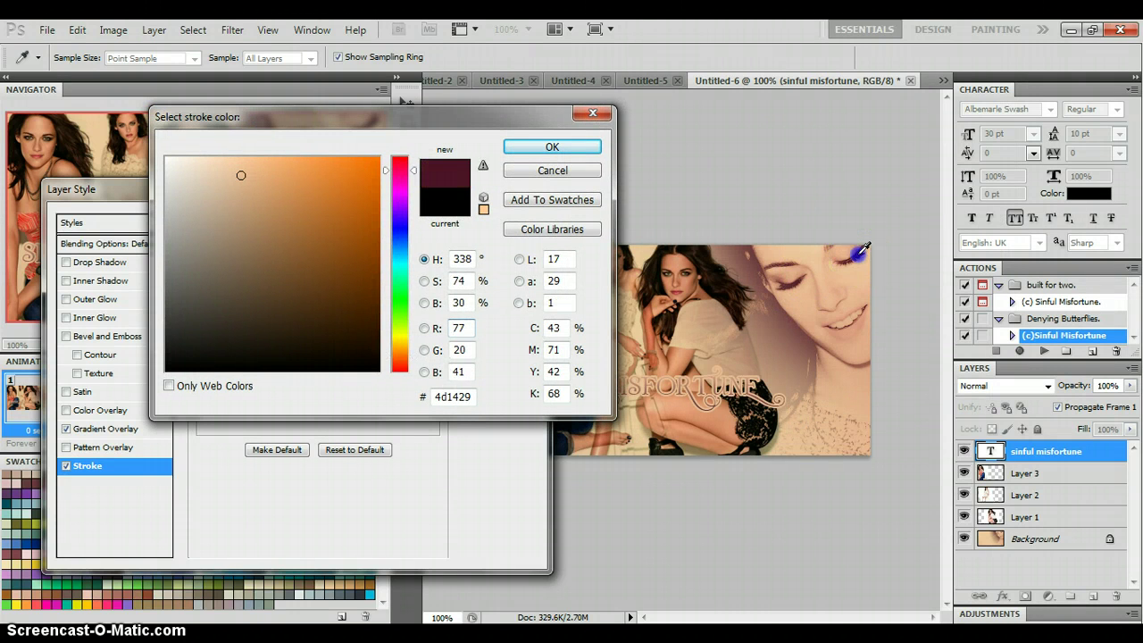
pyautogui.click(315, 332)
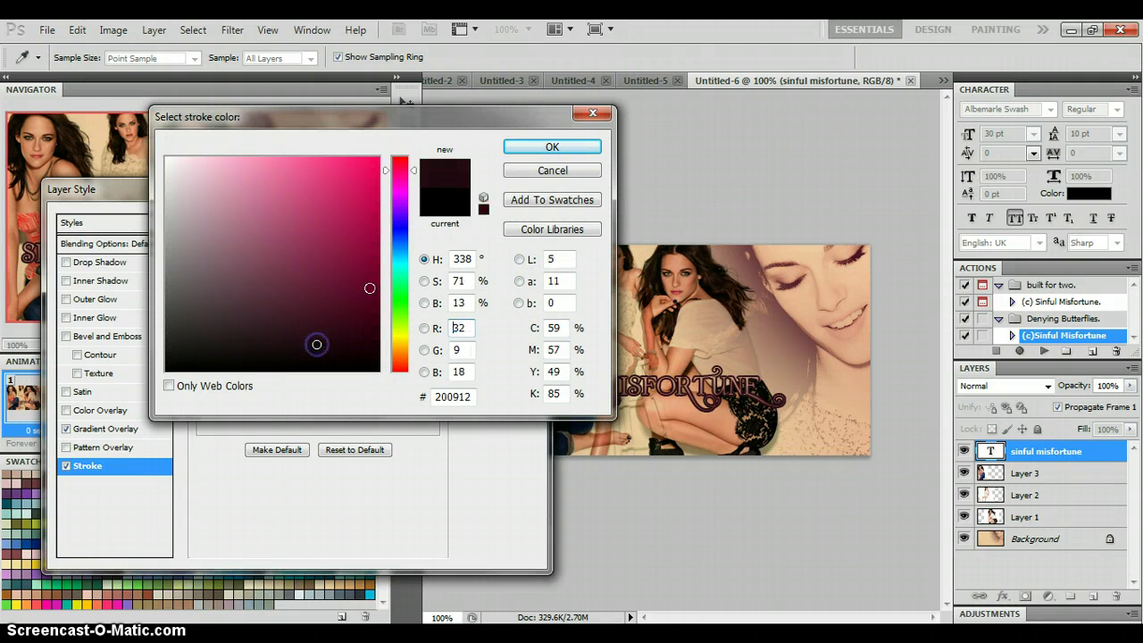
pyautogui.click(515, 150)
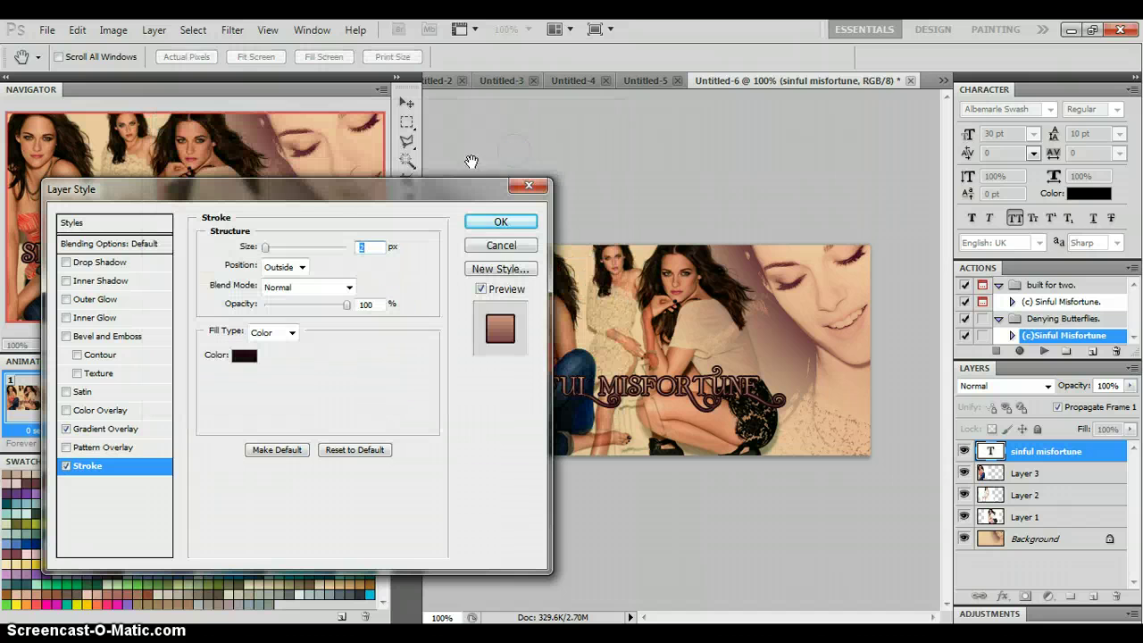
# Add Bevel and Emboss and Drop Shadow with their default settings to the title text and apply the layer style
pyautogui.click(112, 338)
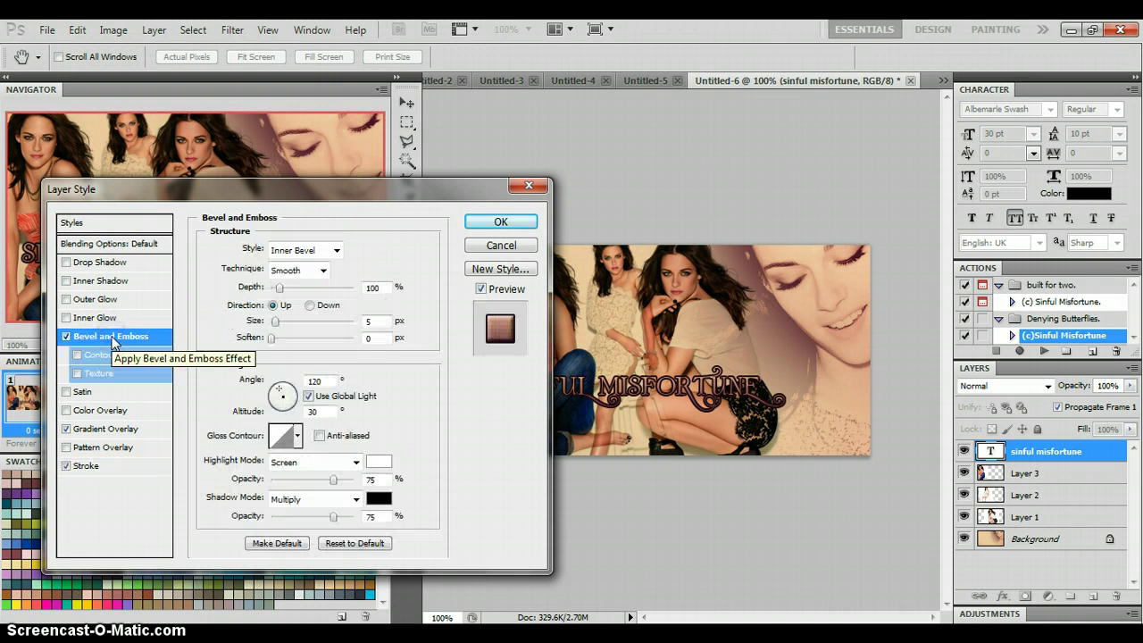
pyautogui.click(115, 265)
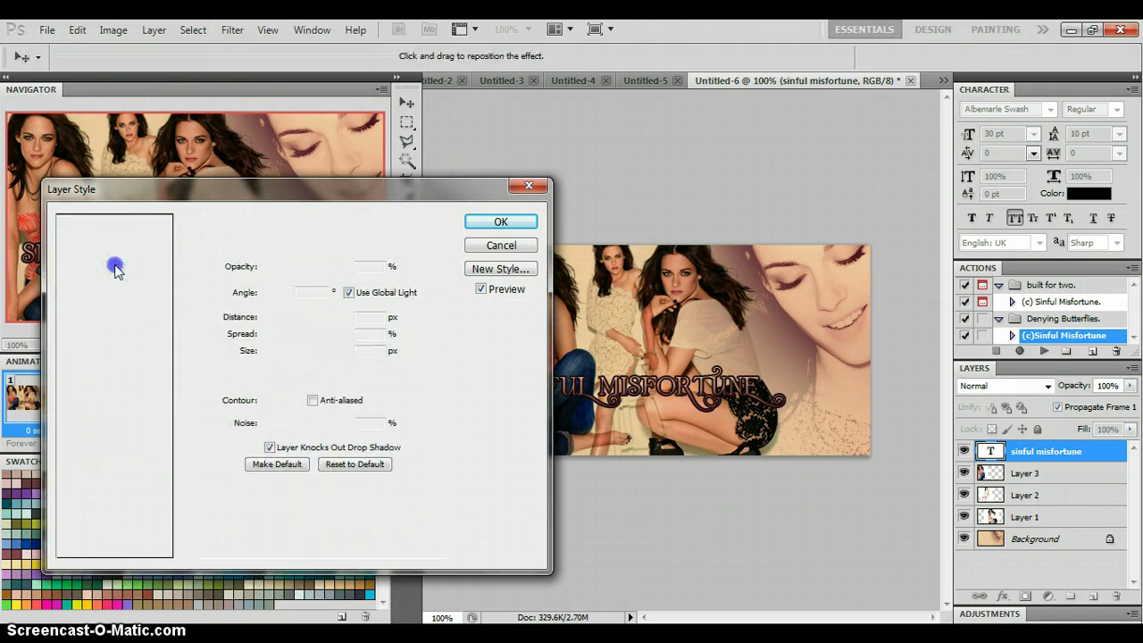
pyautogui.click(484, 222)
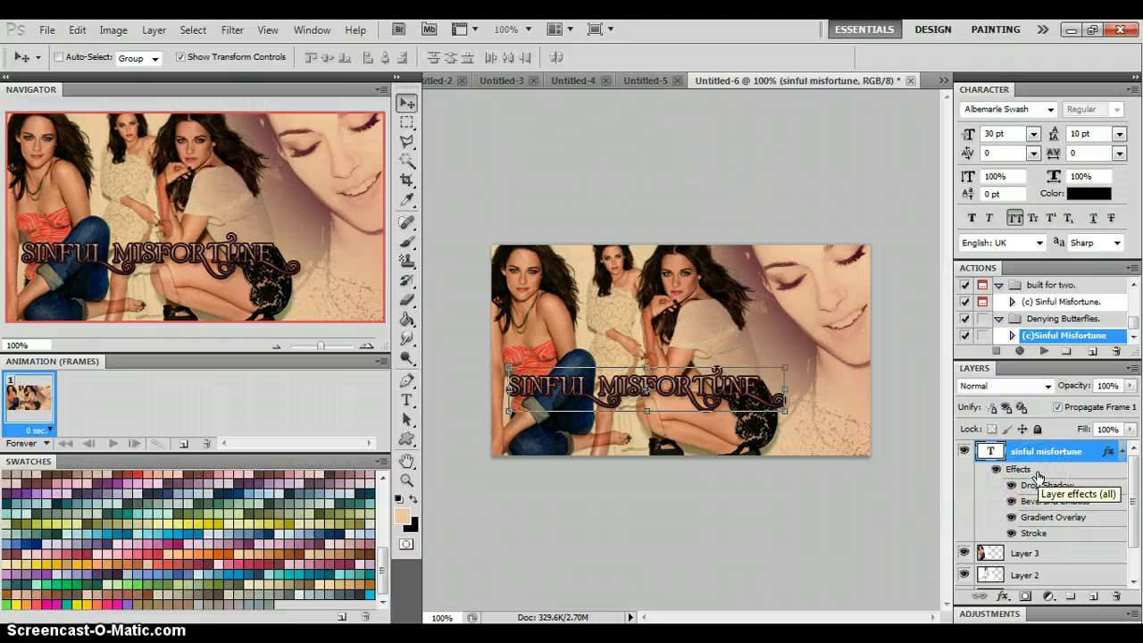
pyautogui.rightClick(1038, 477)
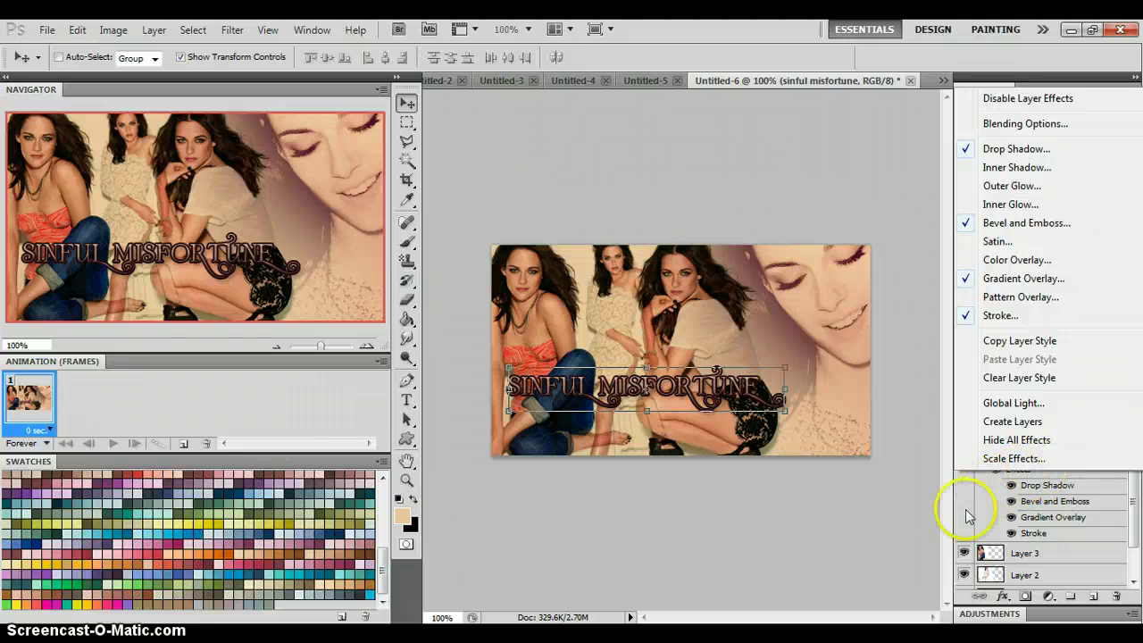
pyautogui.click(934, 499)
pyautogui.rightClick(1033, 461)
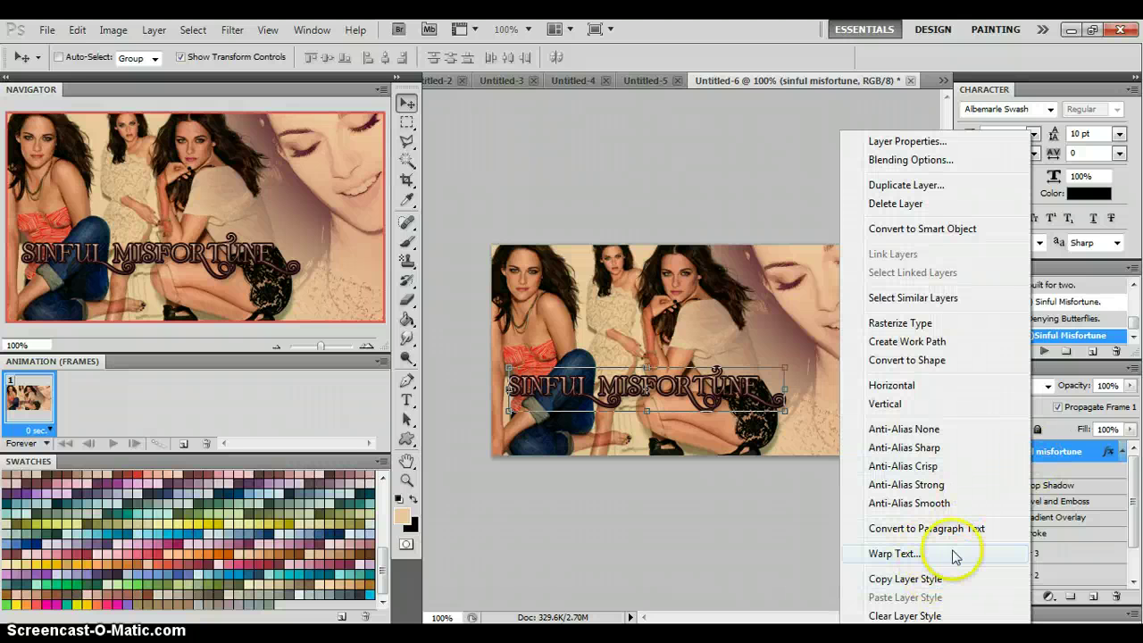
pyautogui.click(1059, 471)
pyautogui.rightClick(1060, 472)
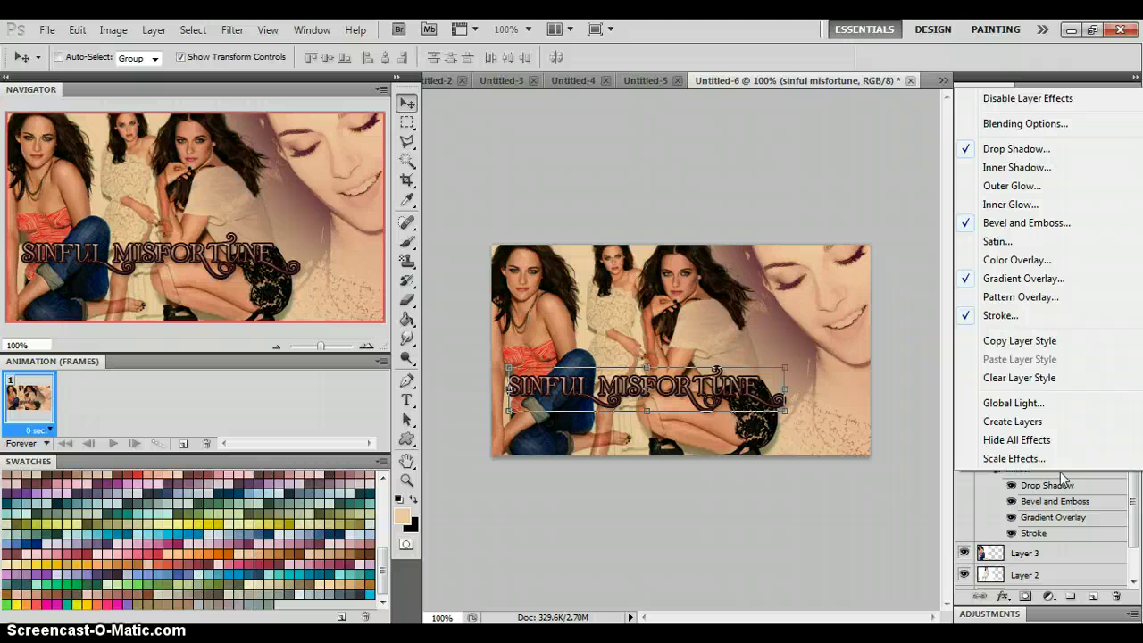
pyautogui.click(840, 567)
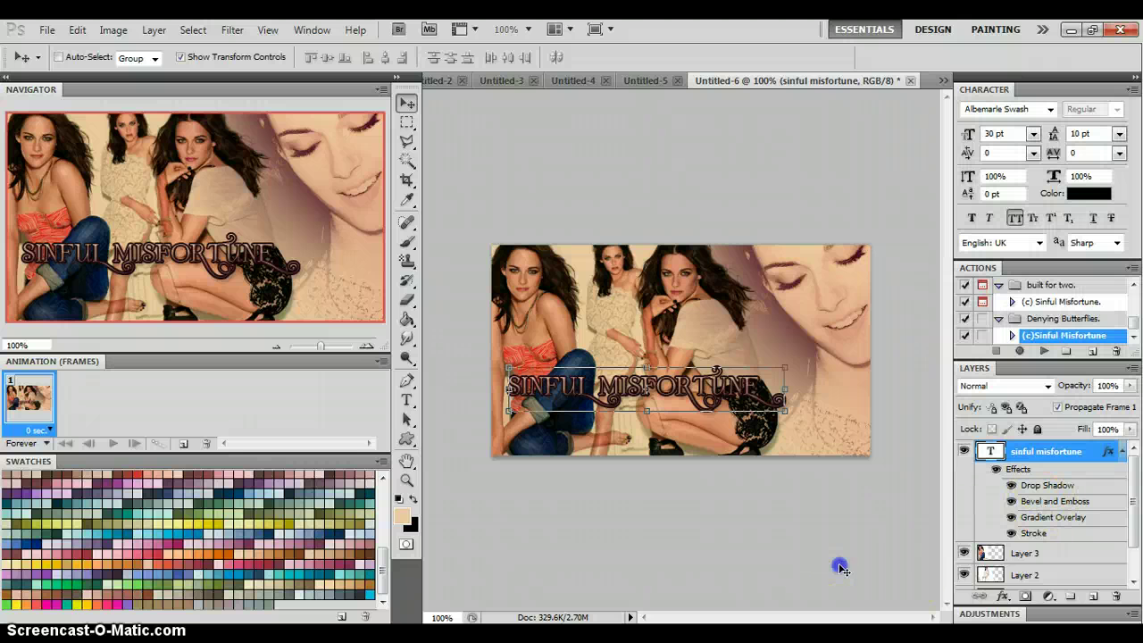
# Convert the title's layer effects into separate layers with Create Layers, accepting the resulting warning
pyautogui.rightClick(1036, 469)
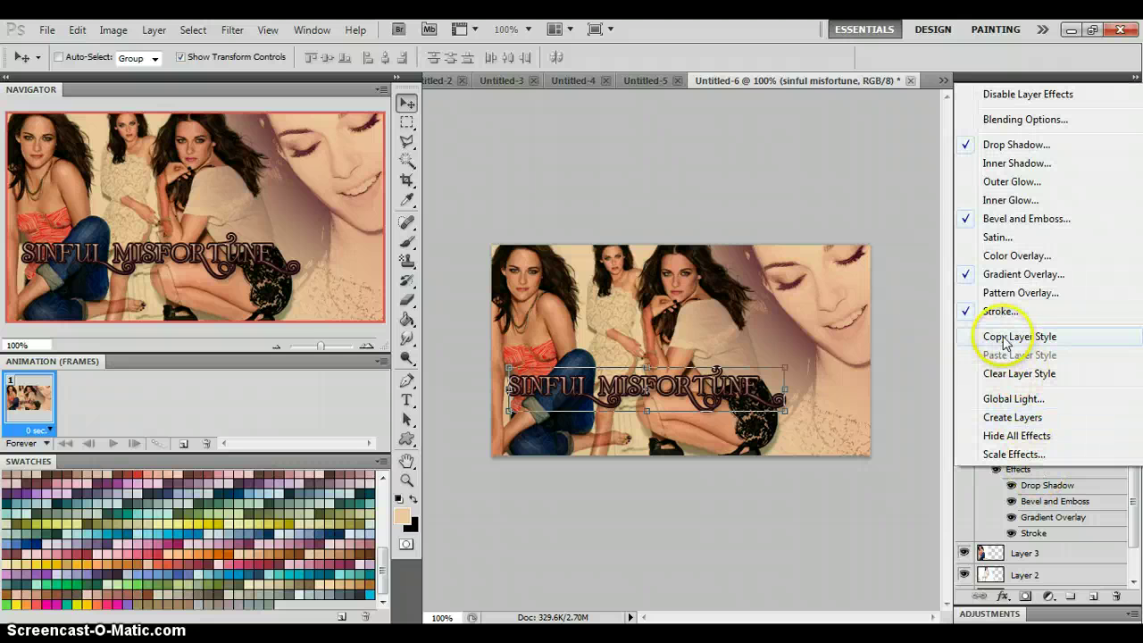
pyautogui.click(1009, 417)
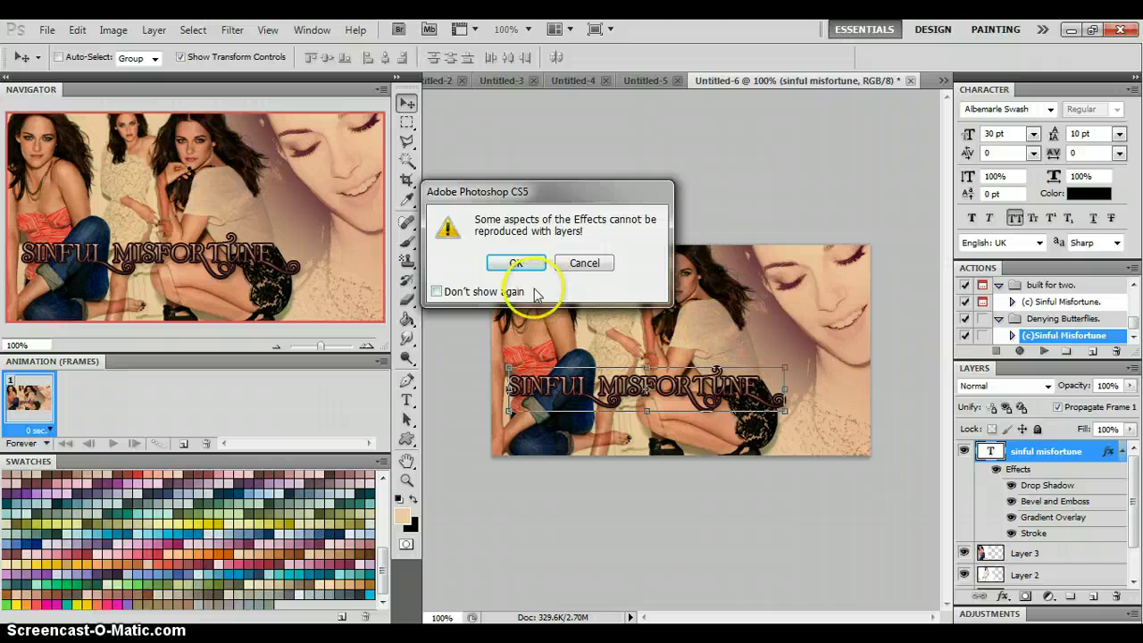
pyautogui.click(498, 265)
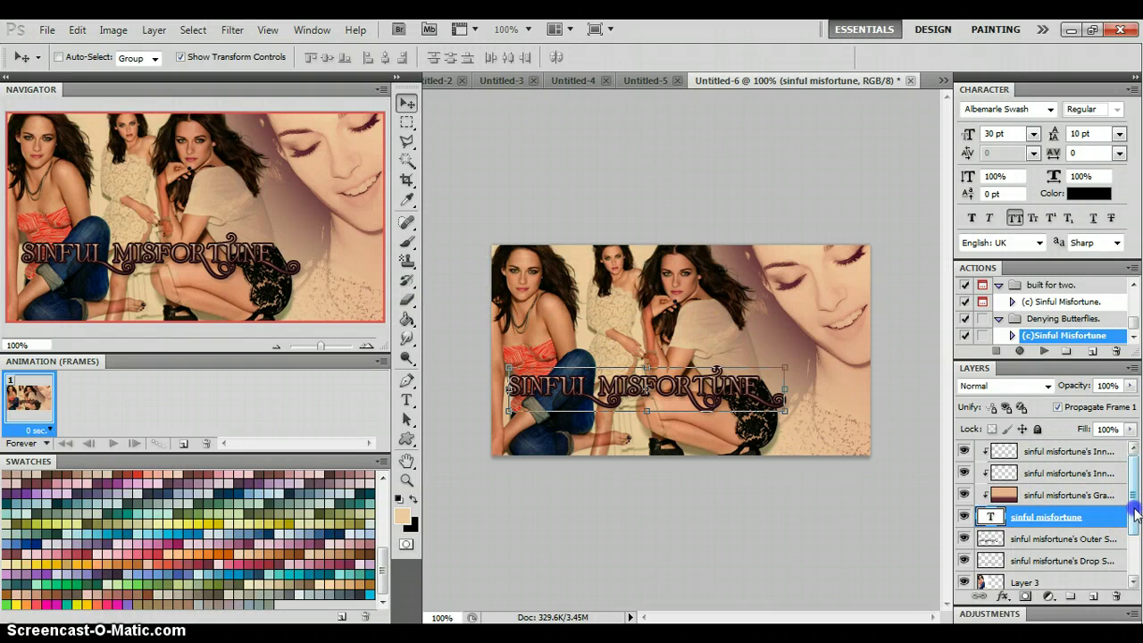
# Merge the title text and its effect layers, from Inner Bevel Shadows down to Drop Shadow, into one layer
pyautogui.click(1067, 452)
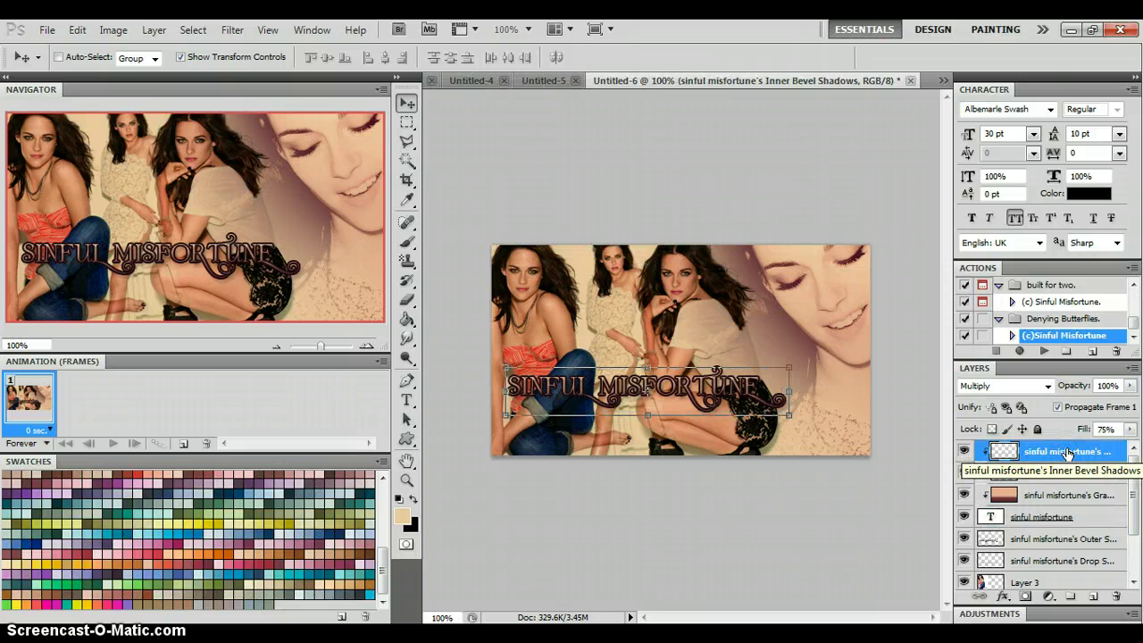
pyautogui.keyDown('shift'); pyautogui.click(1067, 560); pyautogui.keyUp('shift')
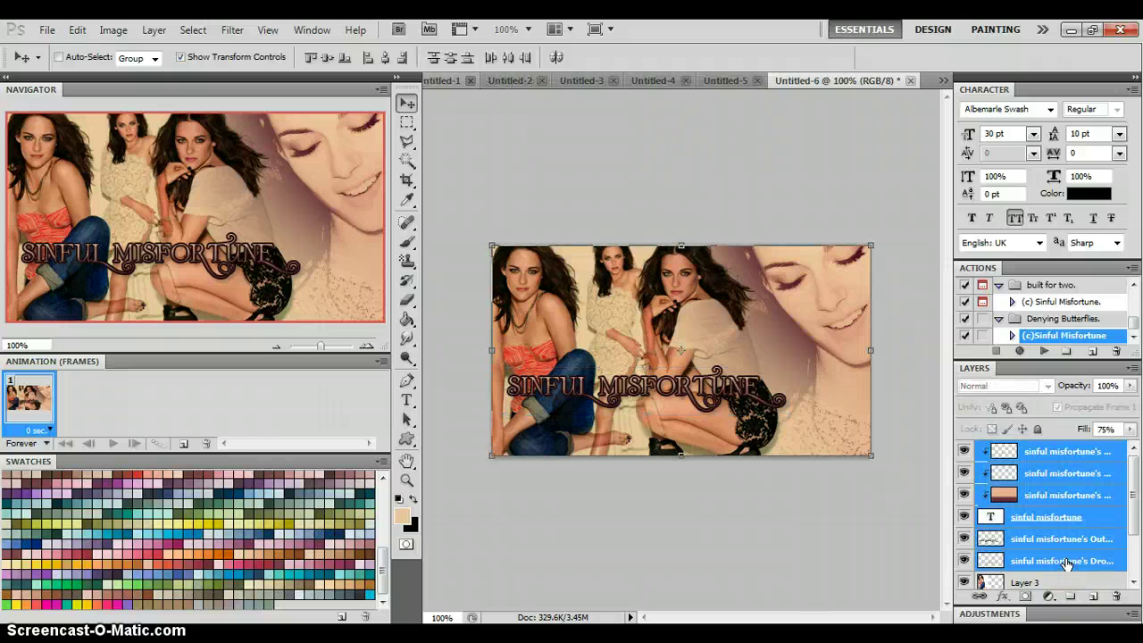
pyautogui.rightClick(1067, 561)
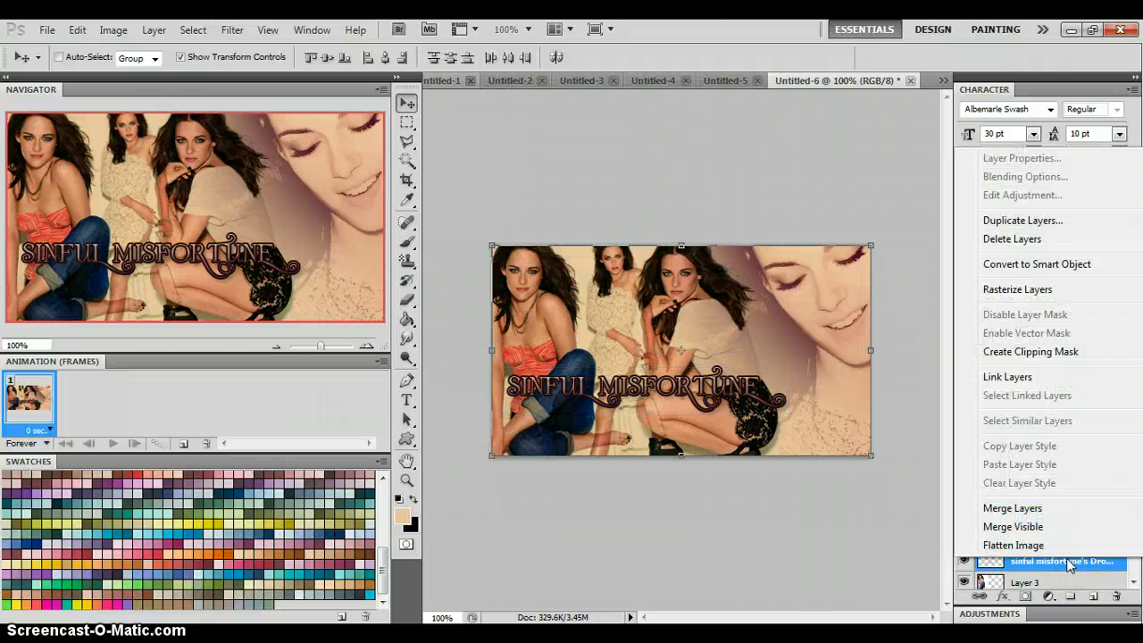
pyautogui.click(1039, 509)
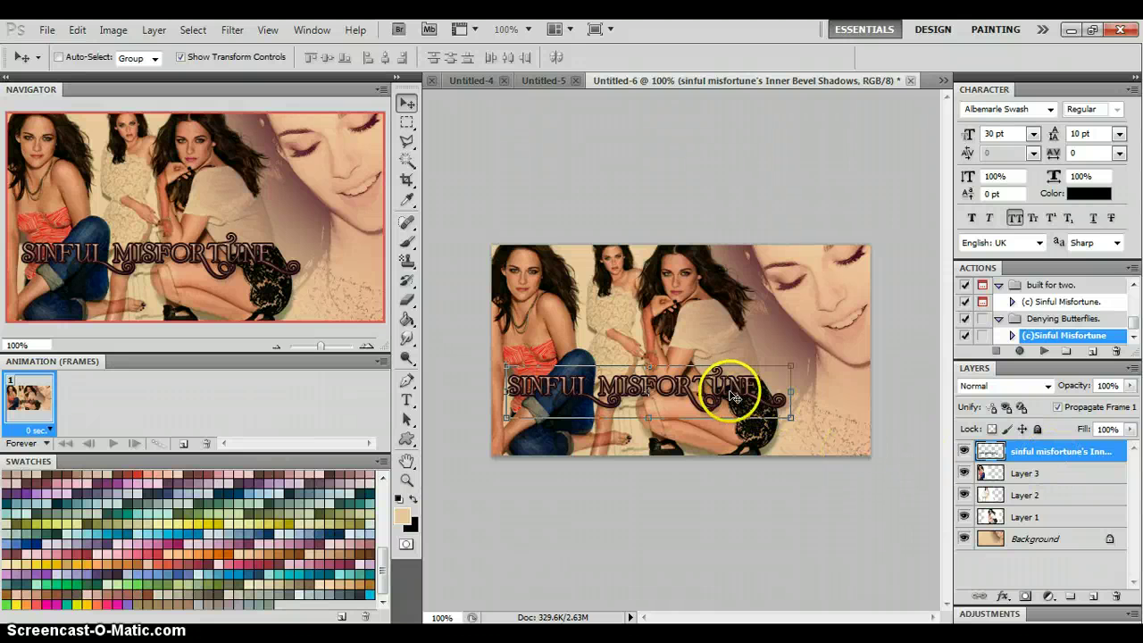
# Desaturate the jeans-pose photo on Layer 3
pyautogui.click(1026, 473)
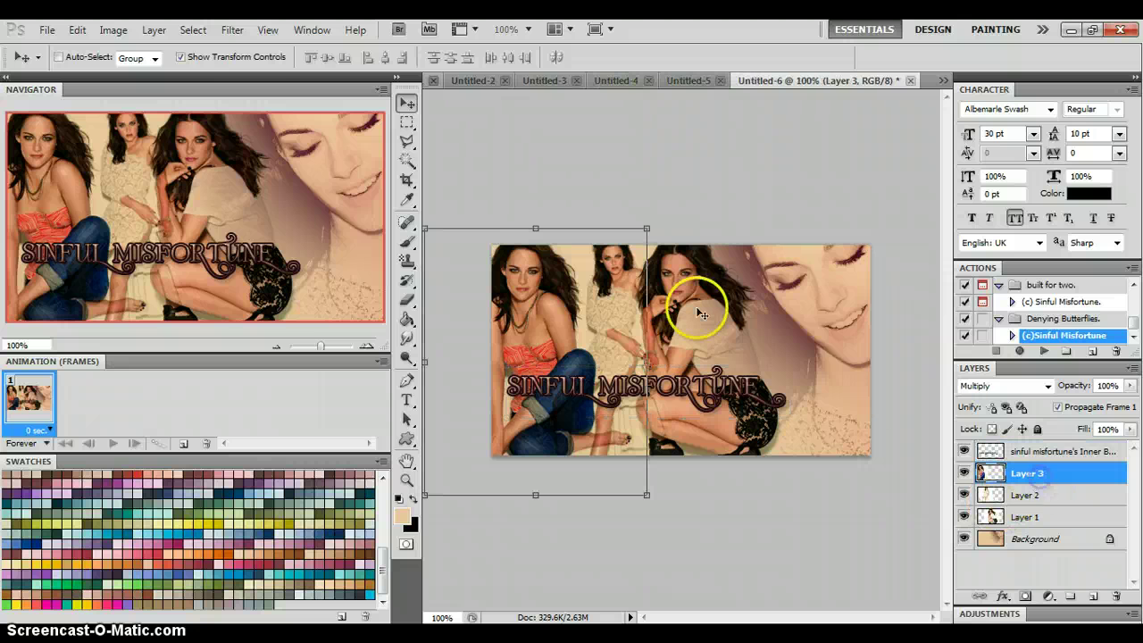
pyautogui.click(113, 29)
pyautogui.moveTo(241, 78)
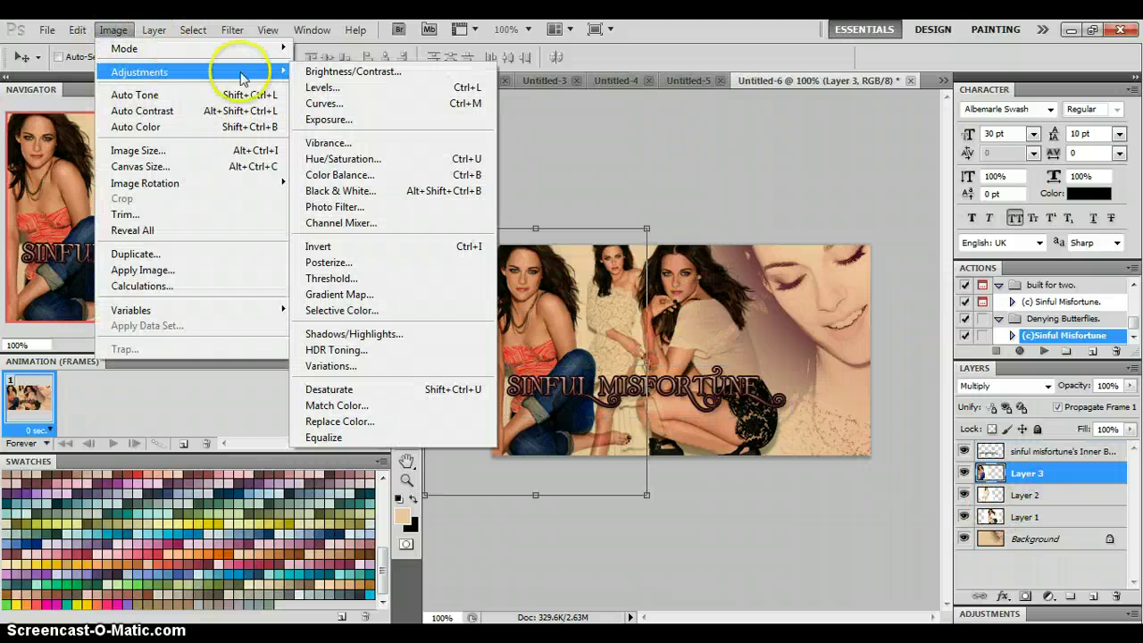
pyautogui.click(317, 391)
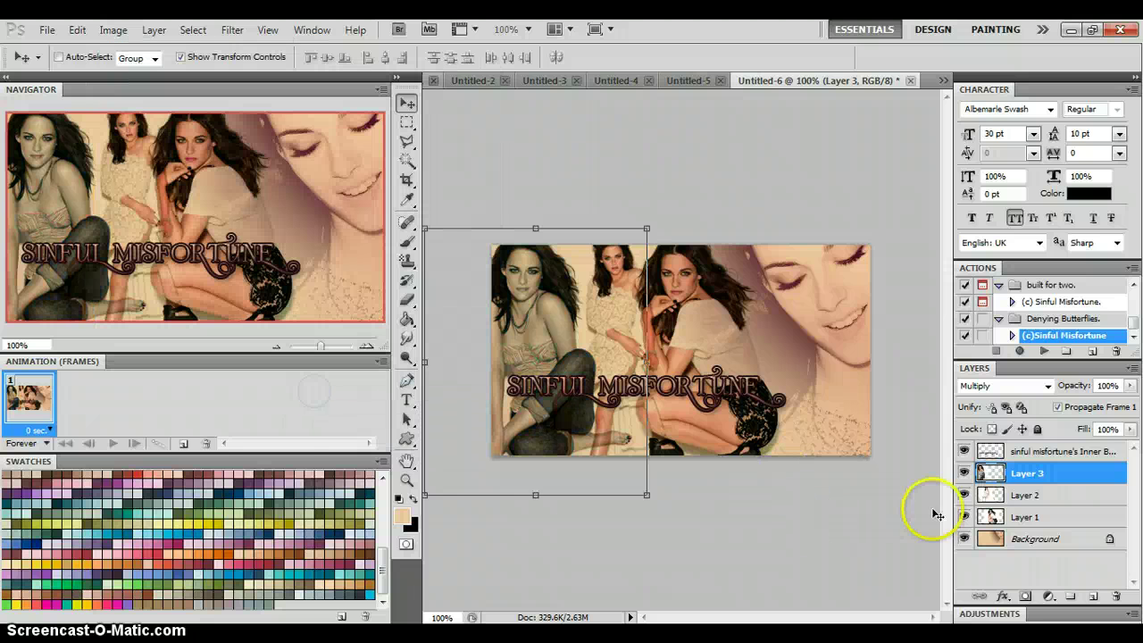
# Desaturate the standing white-dress photo on Layer 2
pyautogui.click(1021, 496)
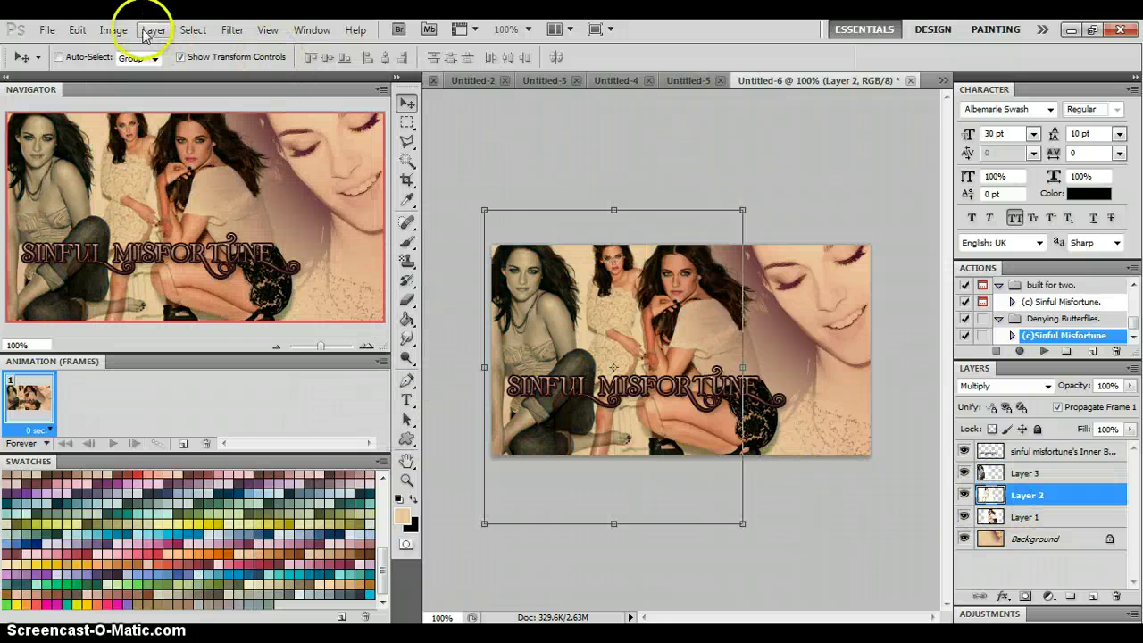
pyautogui.click(114, 29)
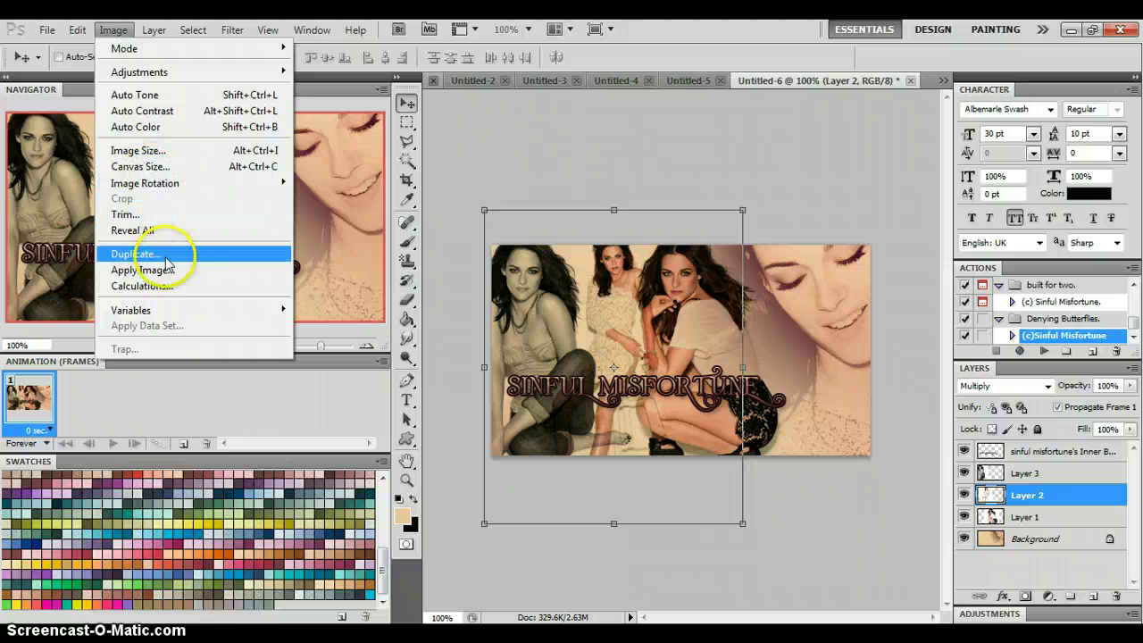
pyautogui.moveTo(188, 73)
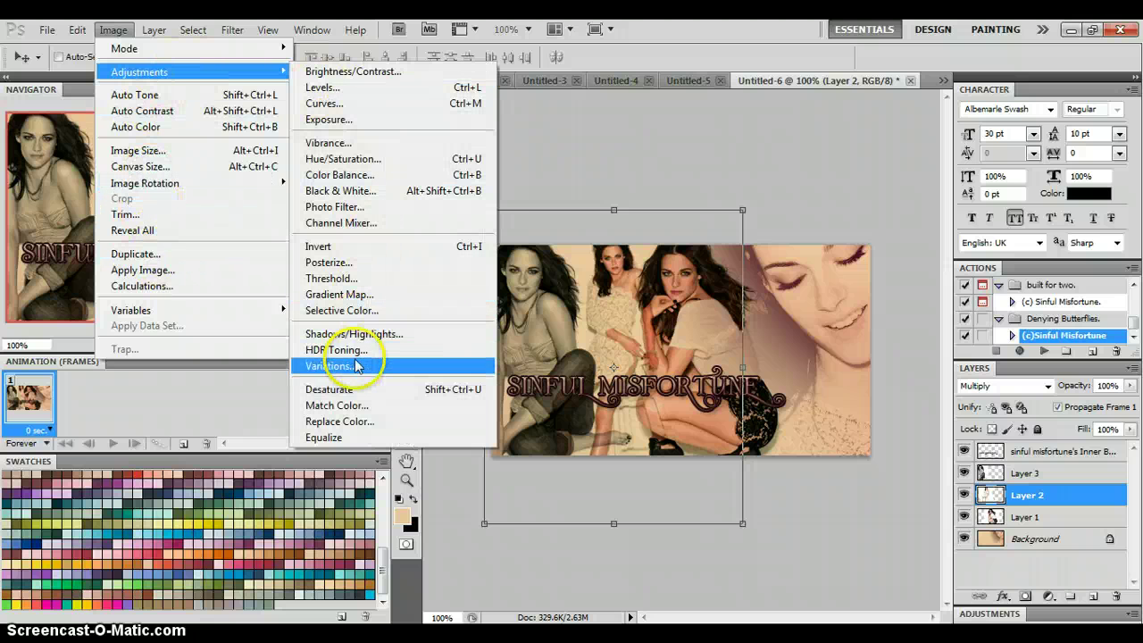
pyautogui.click(363, 389)
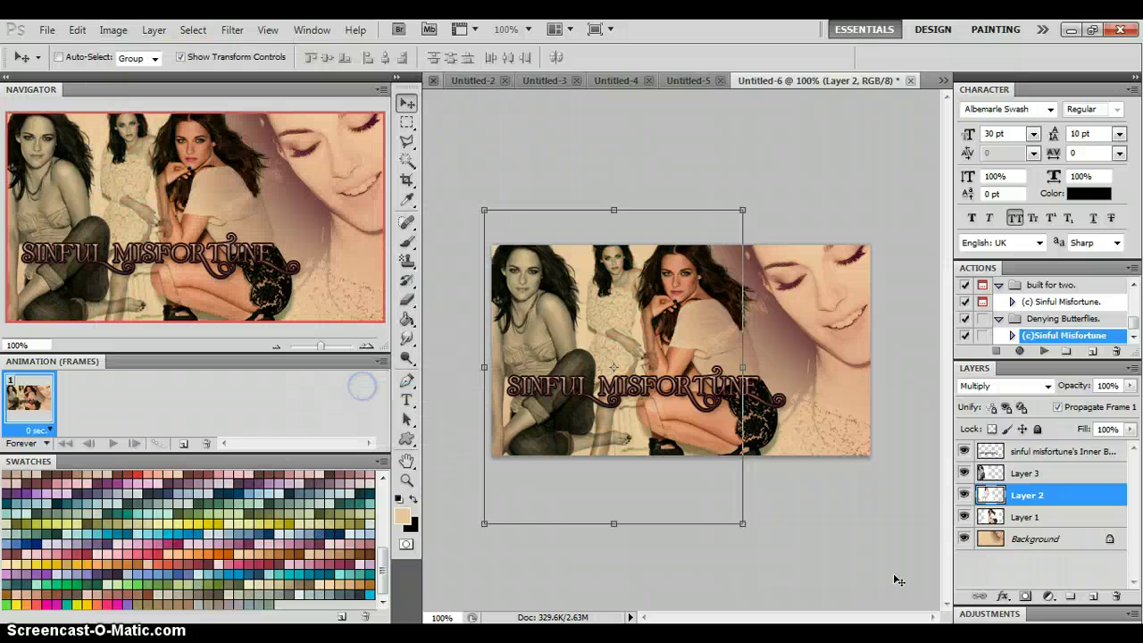
# Desaturate the crouching-pose photo on Layer 1 and shift it slightly to the right
pyautogui.click(1017, 517)
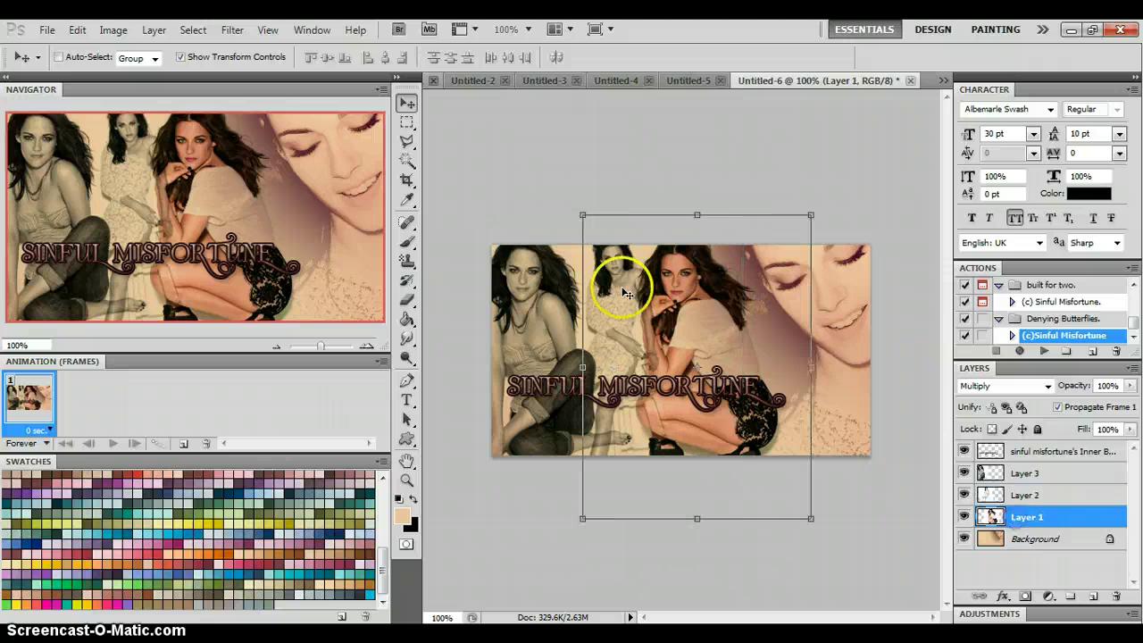
pyautogui.click(113, 30)
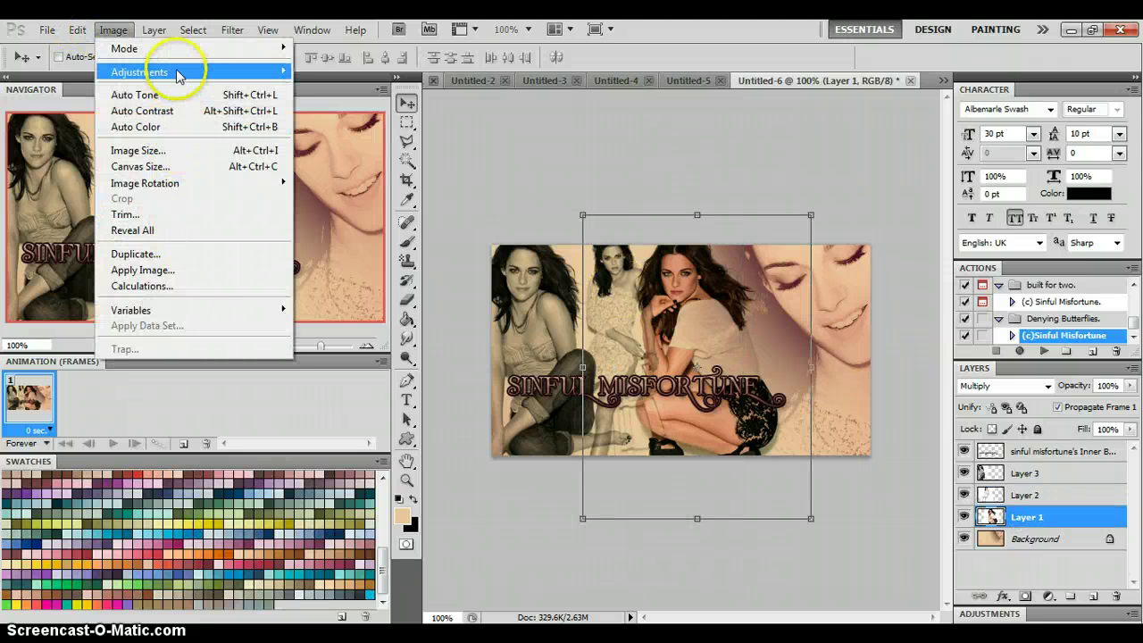
pyautogui.moveTo(143, 71)
pyautogui.click(330, 389)
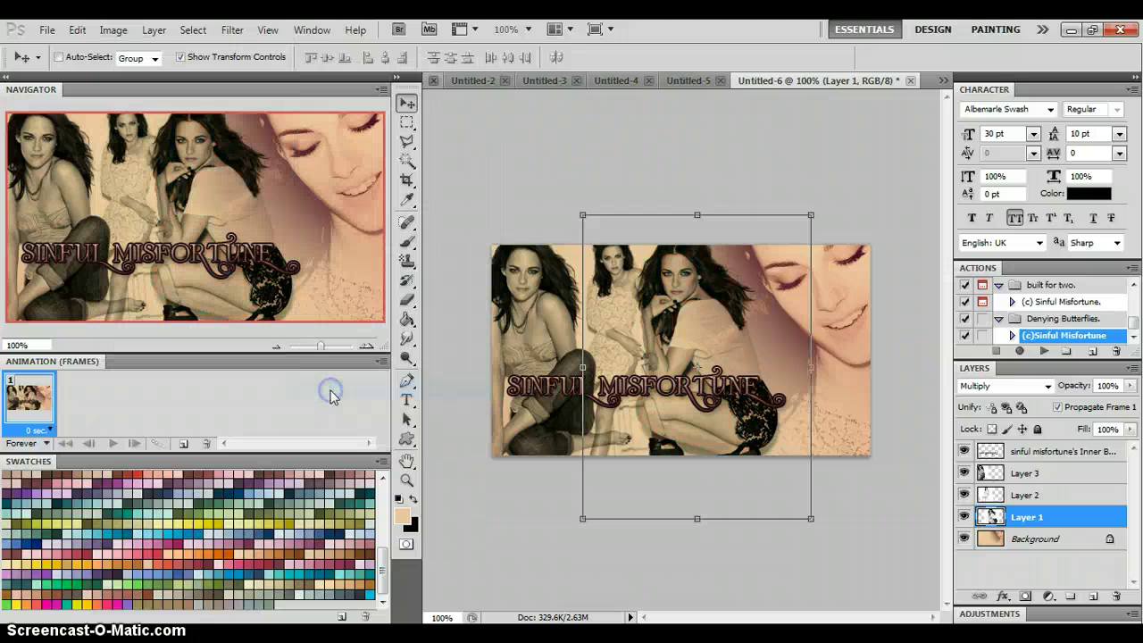
pyautogui.moveTo(705, 350); pyautogui.dragTo(712, 351)
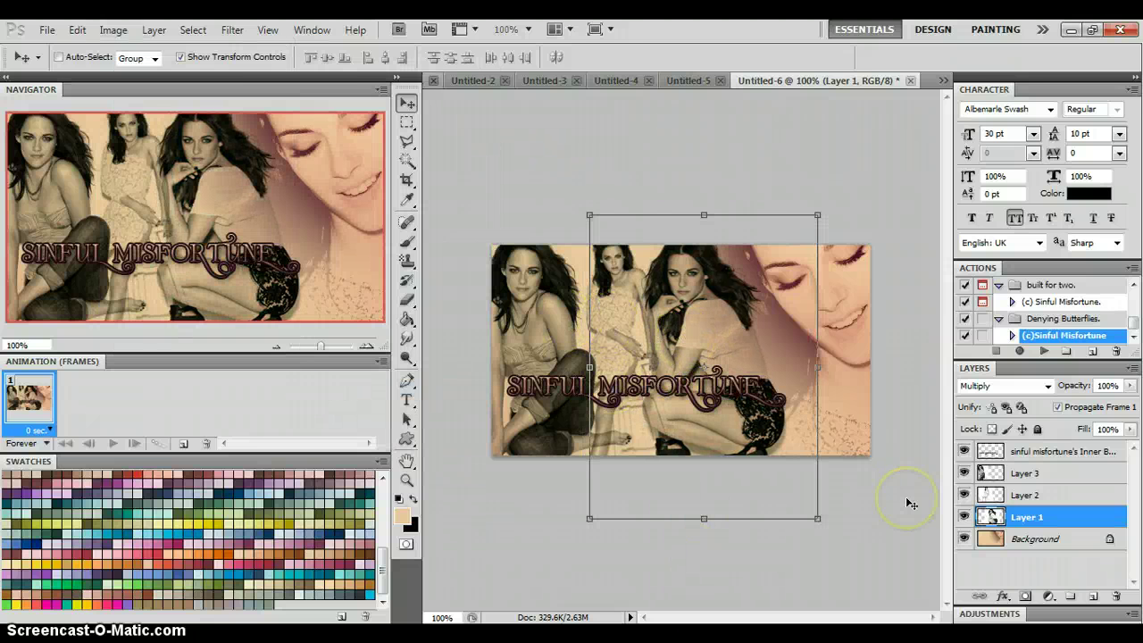
# Hide Layer 3, Layer 2 and Layer 1 in the first animation frame, leaving only the title and background visible
pyautogui.click(1044, 452)
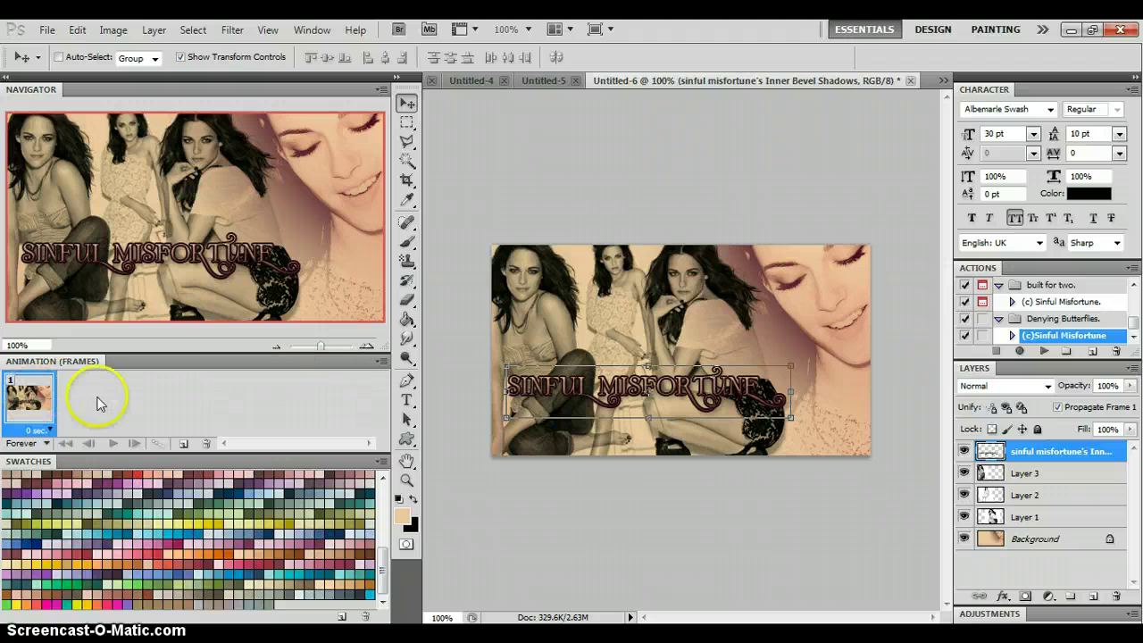
pyautogui.click(311, 30)
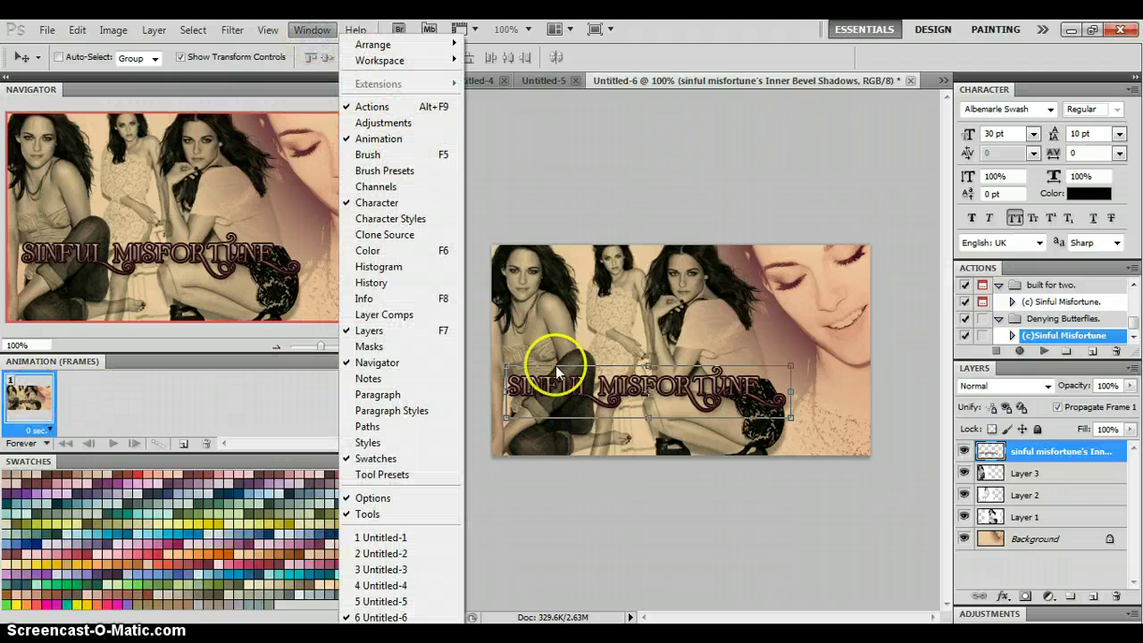
pyautogui.click(597, 188)
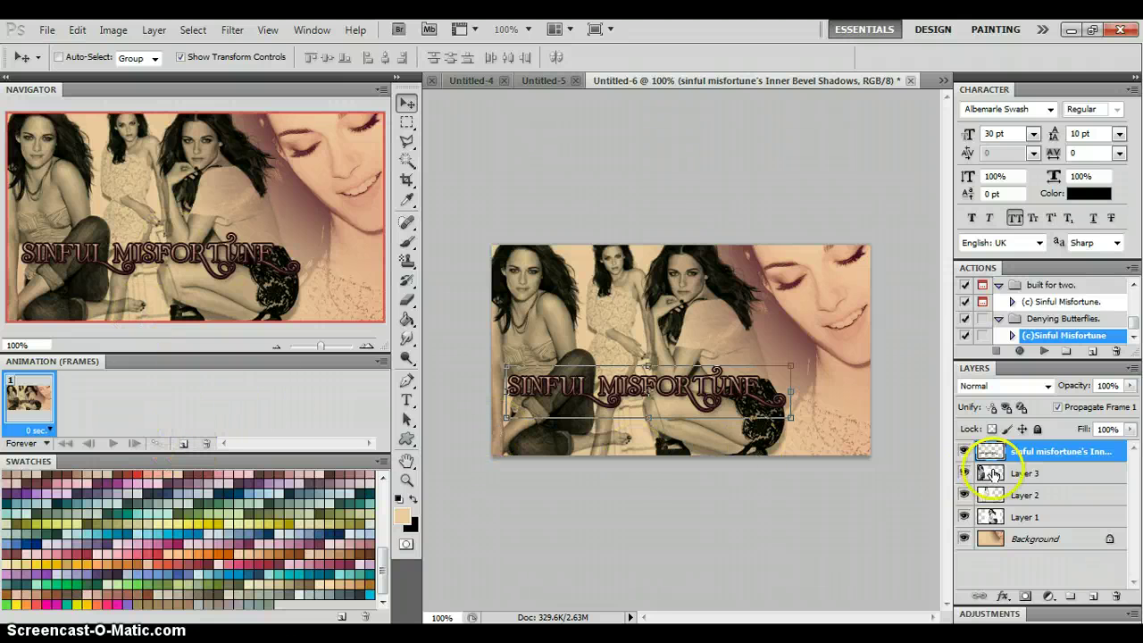
pyautogui.click(965, 473)
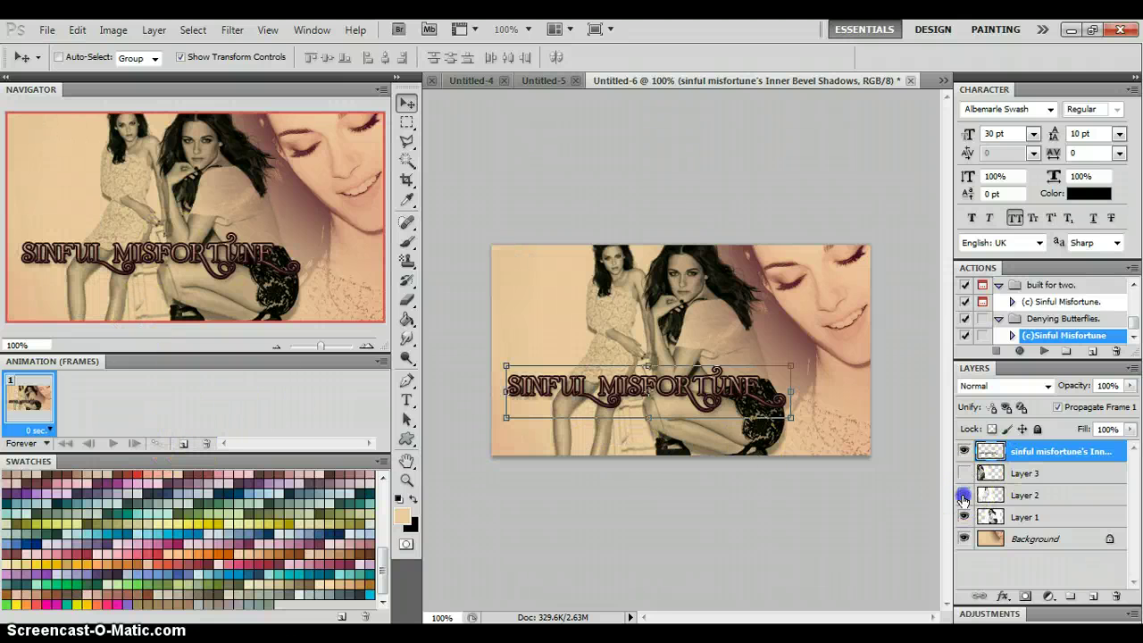
pyautogui.click(963, 495)
pyautogui.click(965, 517)
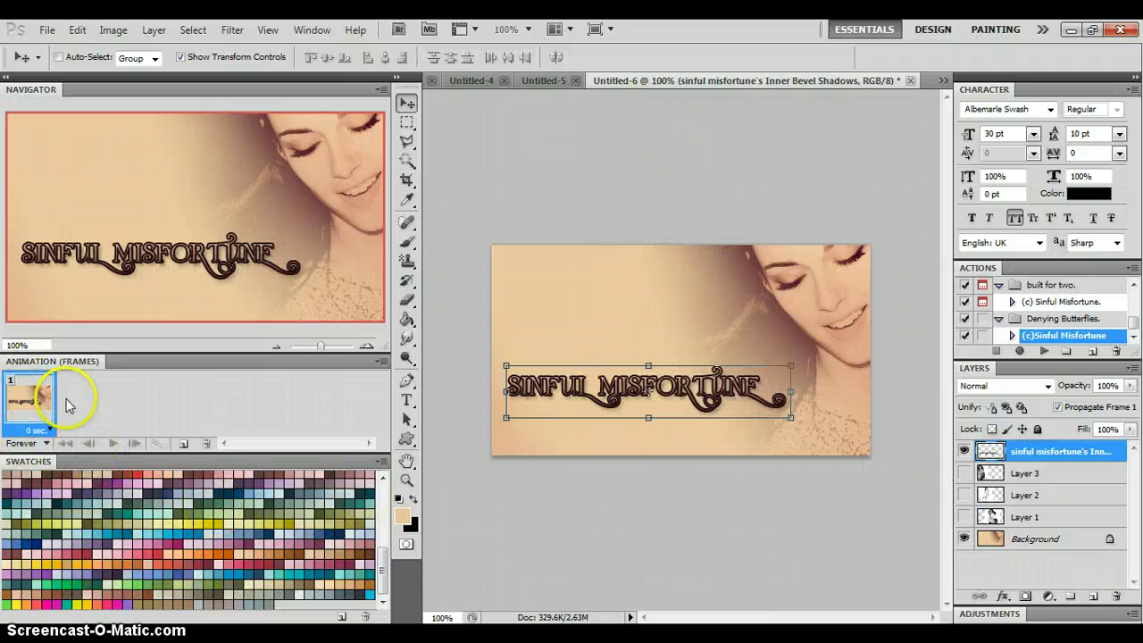
# Duplicate the first frame and show only Layer 3's photo with the title and background in frame 2
pyautogui.click(182, 444)
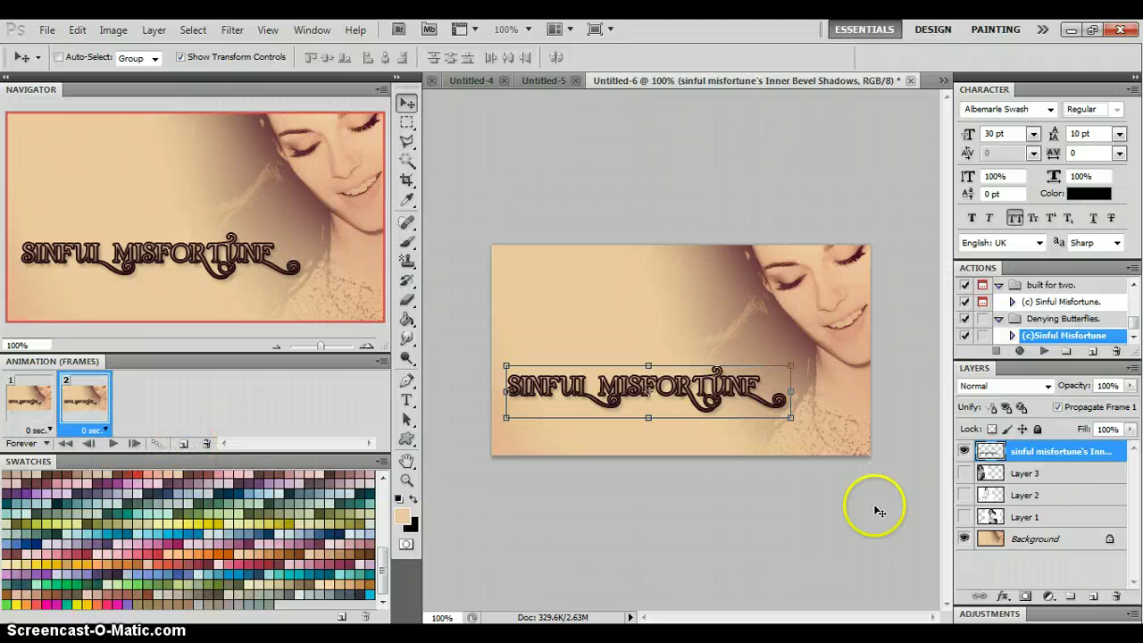
pyautogui.click(964, 517)
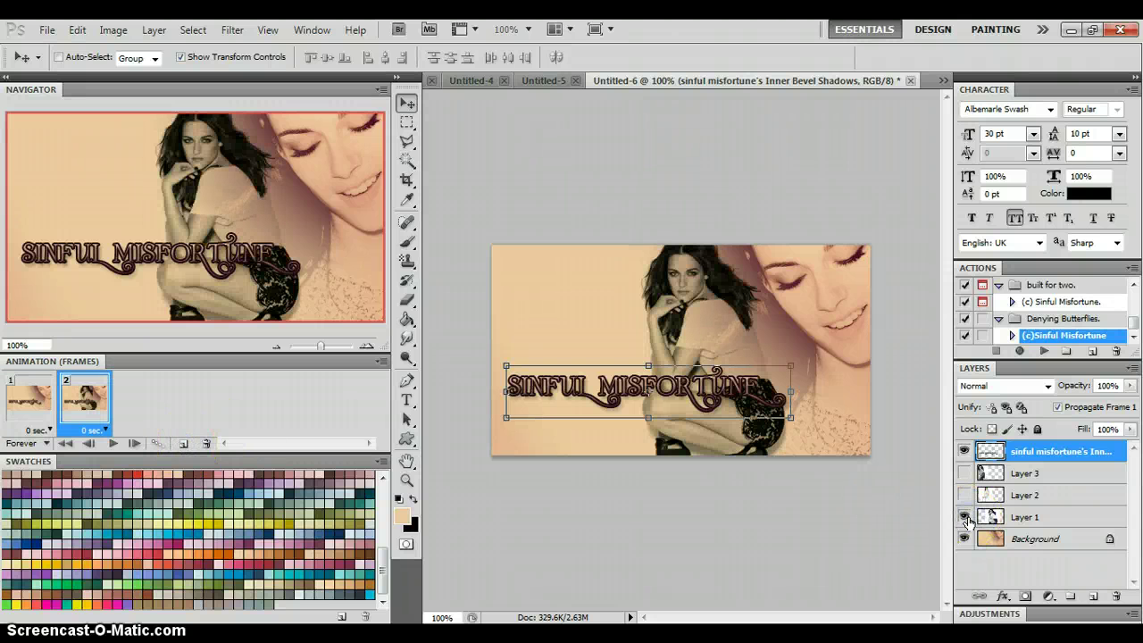
pyautogui.click(965, 517)
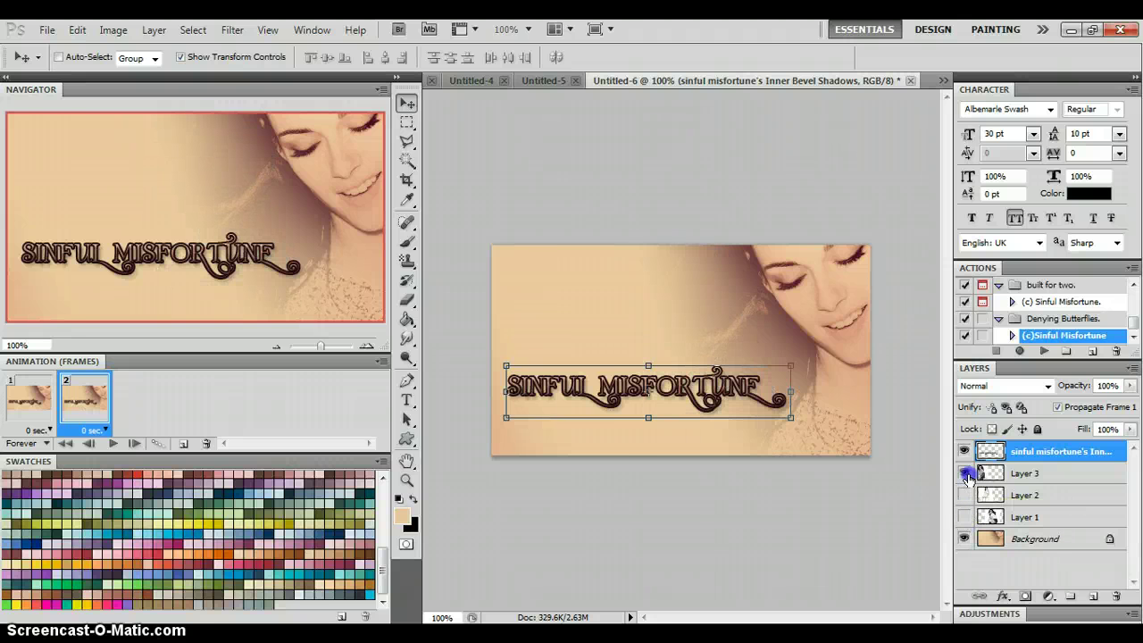
pyautogui.click(964, 473)
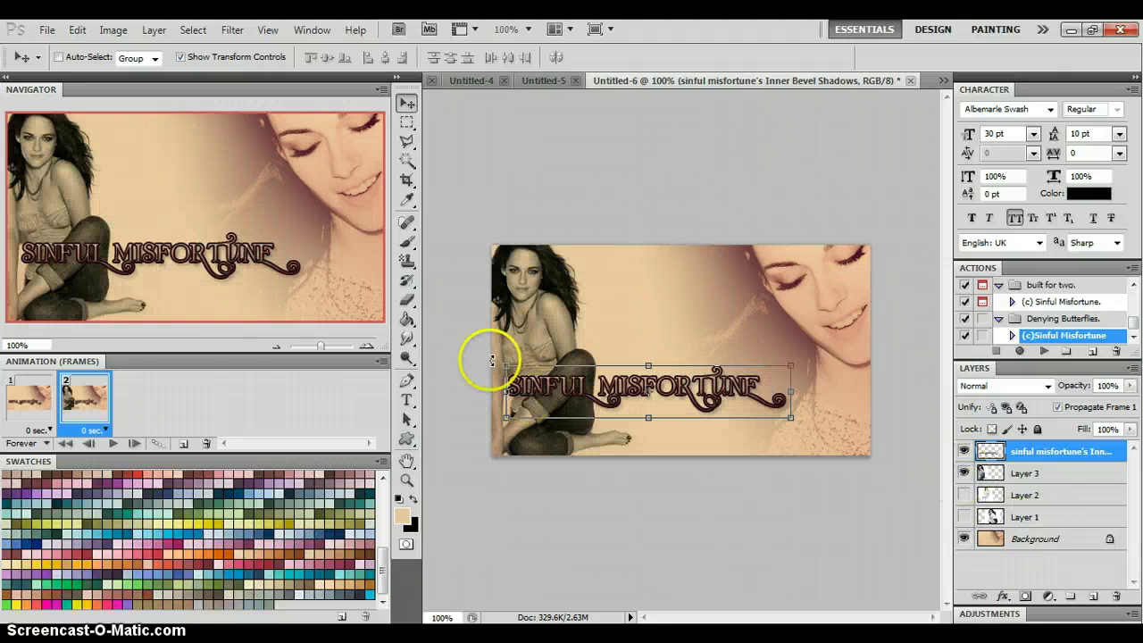
# Add two more duplicated frames, making Layer 2 visible from frame 3 and Layer 1 visible in frame 4
pyautogui.click(183, 443)
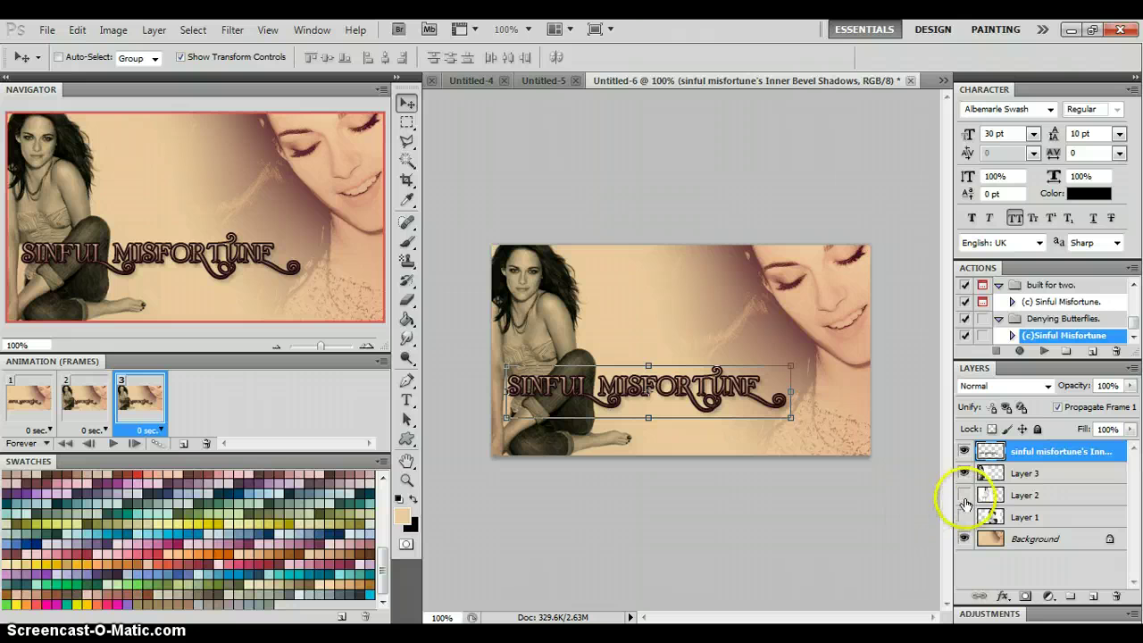
pyautogui.click(964, 495)
pyautogui.click(182, 444)
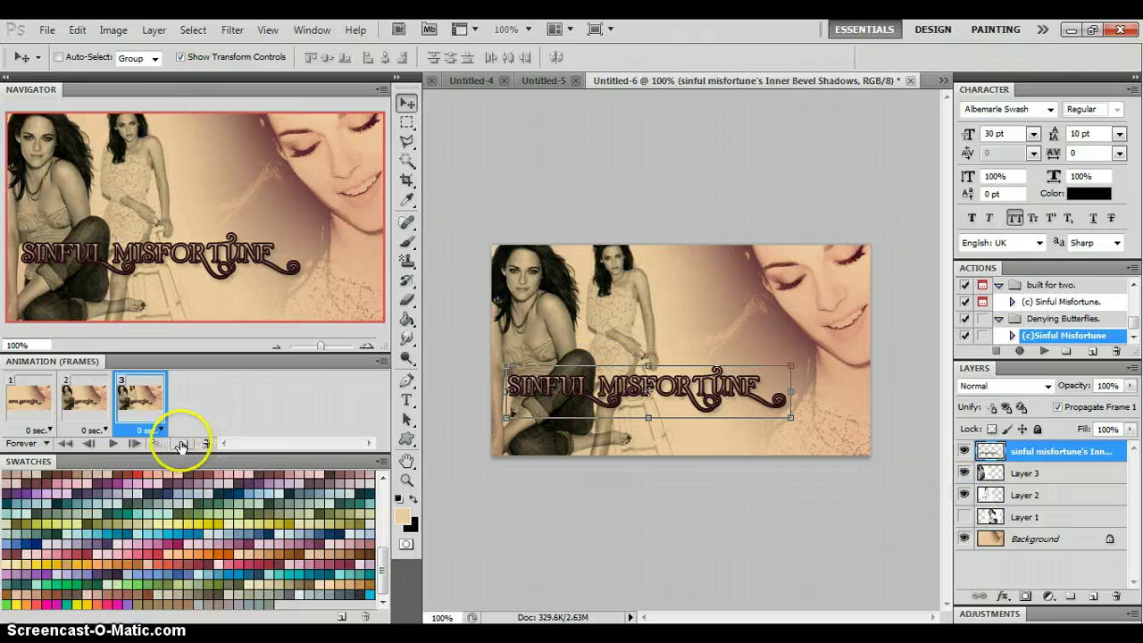
pyautogui.click(965, 517)
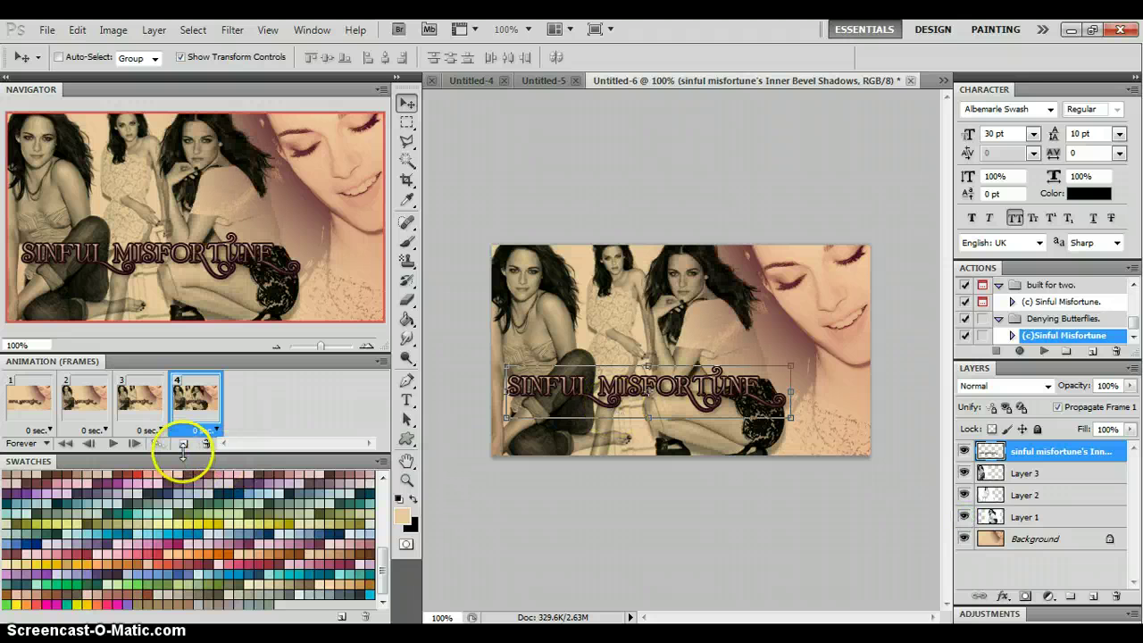
# Add a fifth frame with Layers 1, 2 and 3 hidden, and preview the animation
pyautogui.click(180, 444)
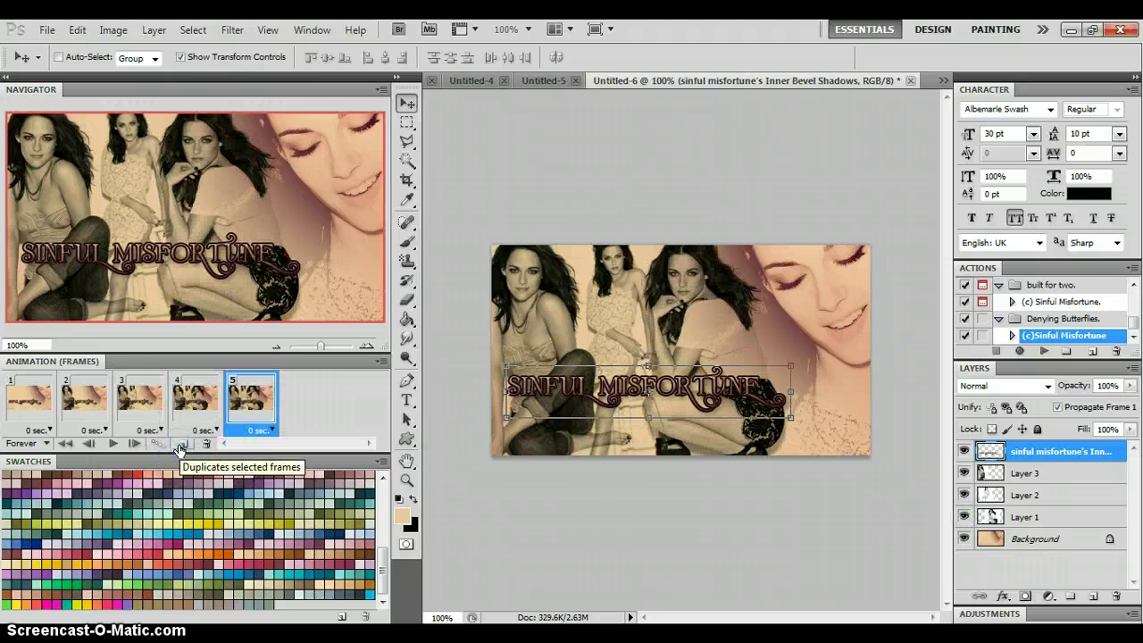
pyautogui.click(965, 473)
pyautogui.click(964, 494)
pyautogui.click(965, 516)
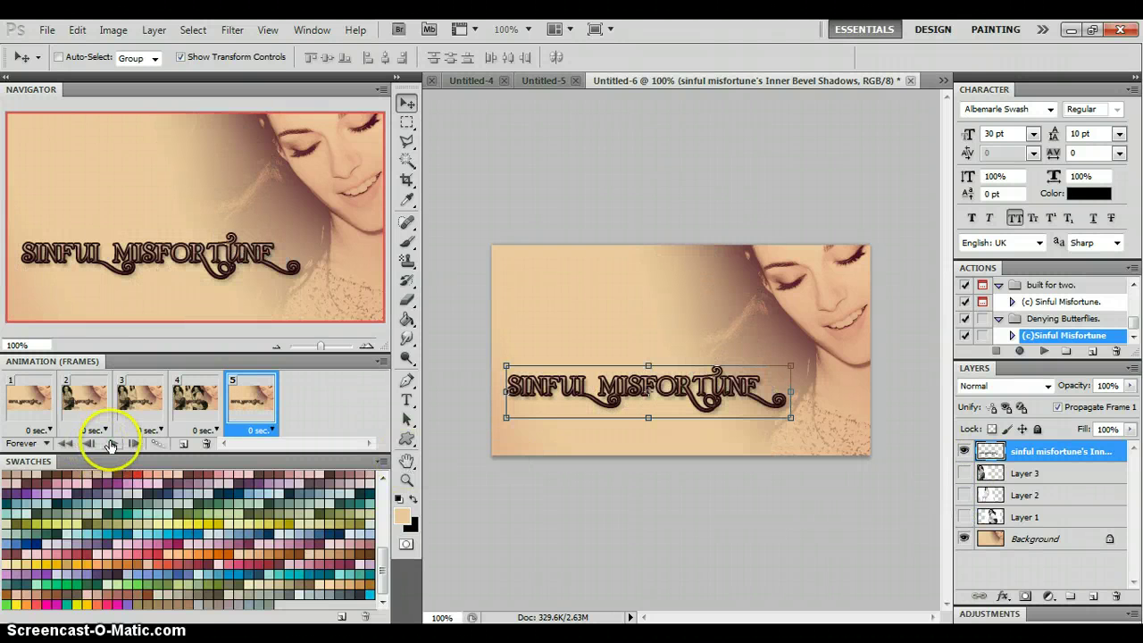
pyautogui.click(111, 444)
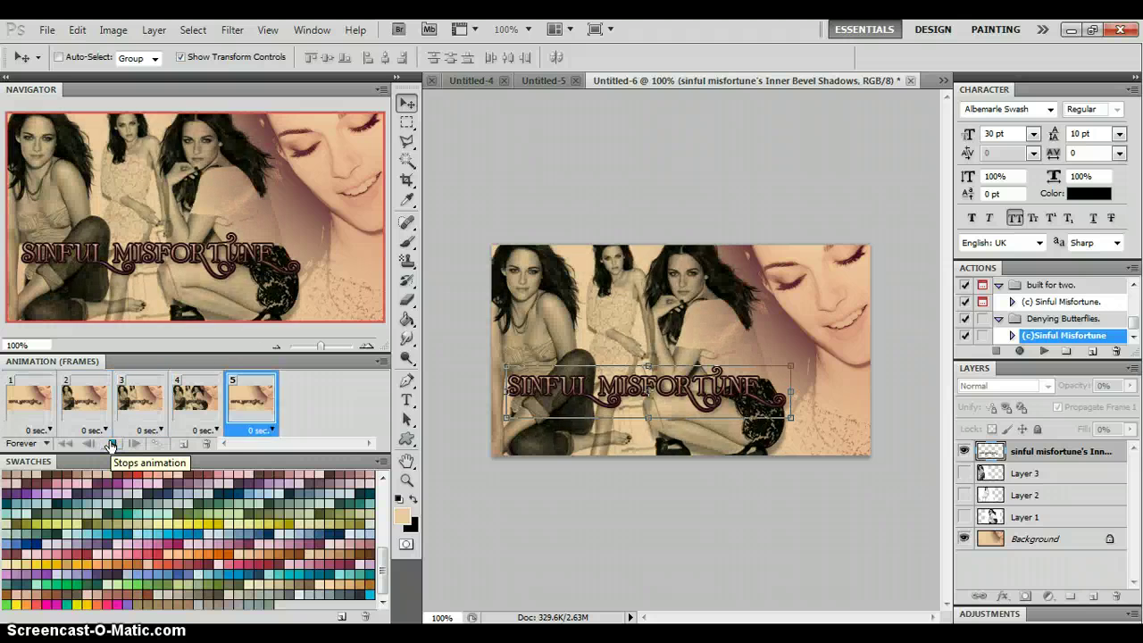
pyautogui.click(110, 445)
# Set the delay of all five frames to 0.12 seconds and preview the animation
pyautogui.click(65, 414)
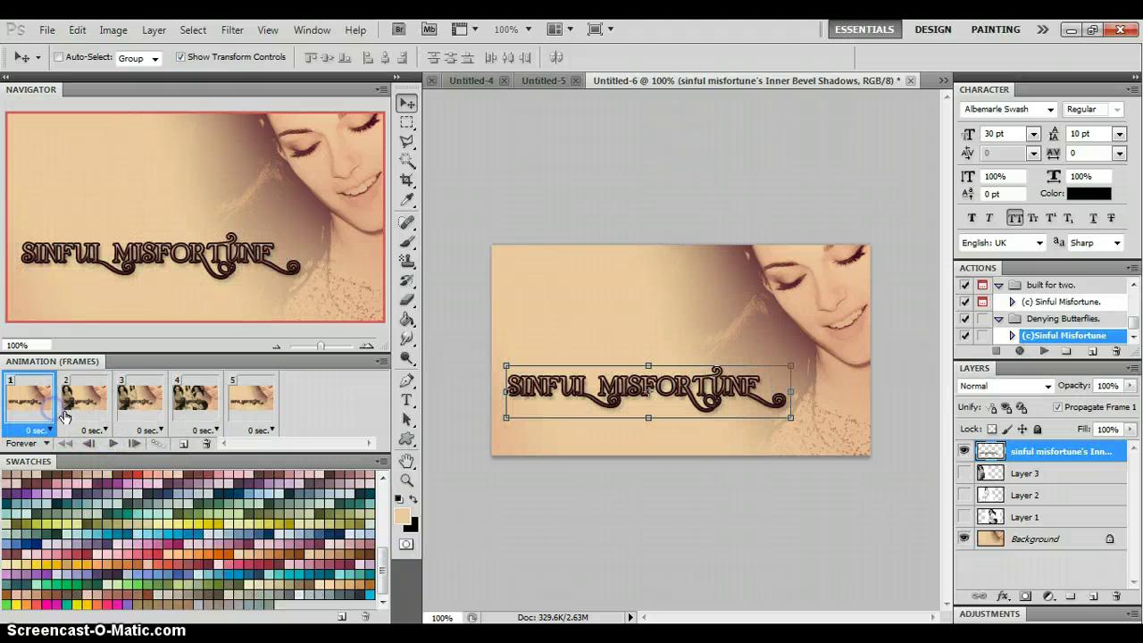
pyautogui.click(266, 406)
pyautogui.keyDown('shift'); pyautogui.click(266, 409); pyautogui.keyUp('shift')
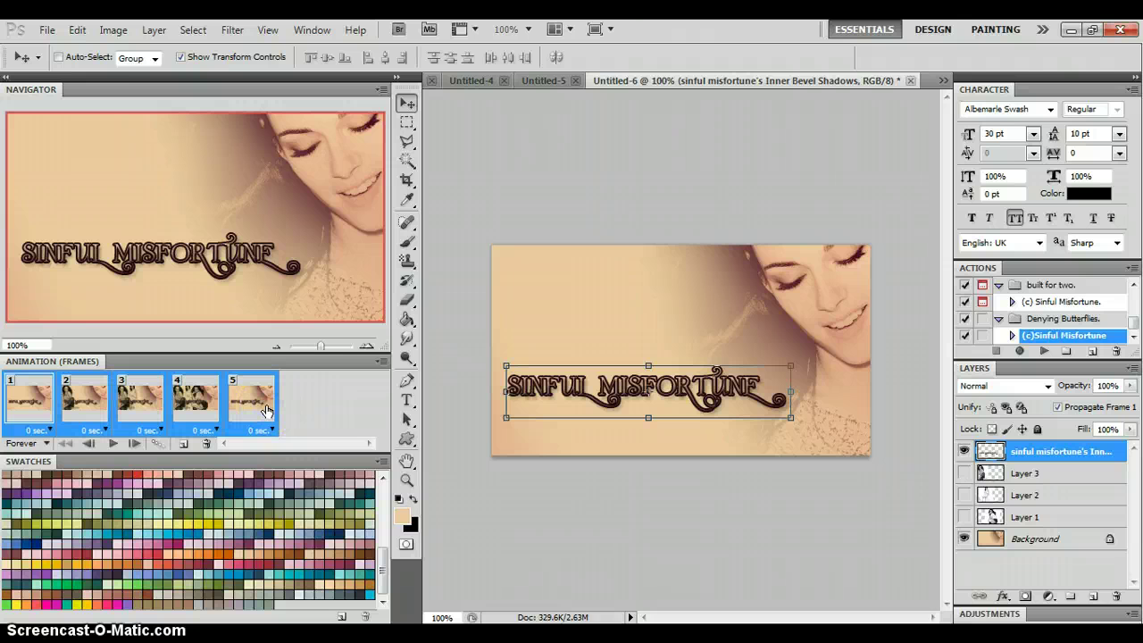
pyautogui.moveTo(252, 408); pyautogui.dragTo(52, 413)
pyautogui.click(37, 410)
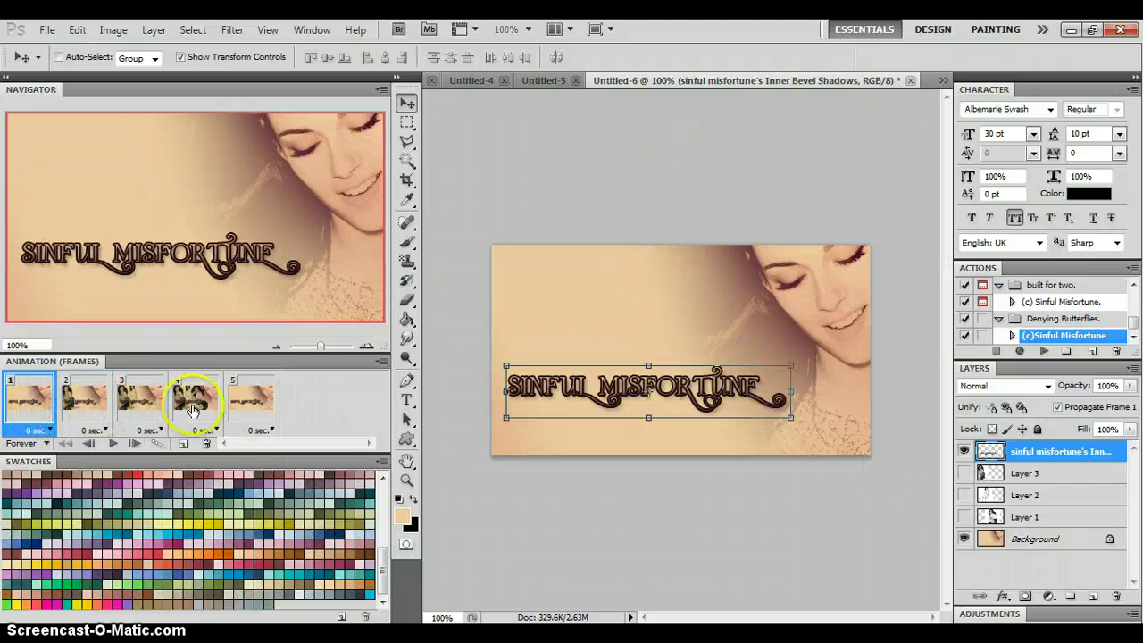
pyautogui.keyDown('shift'); pyautogui.click(248, 406); pyautogui.keyUp('shift')
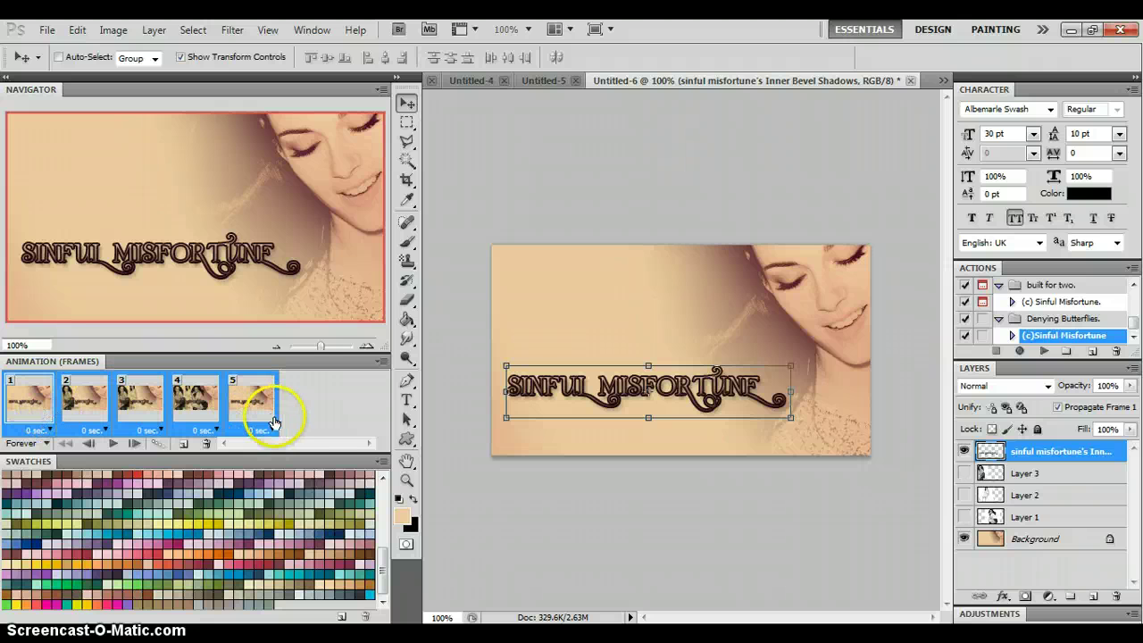
pyautogui.click(271, 433)
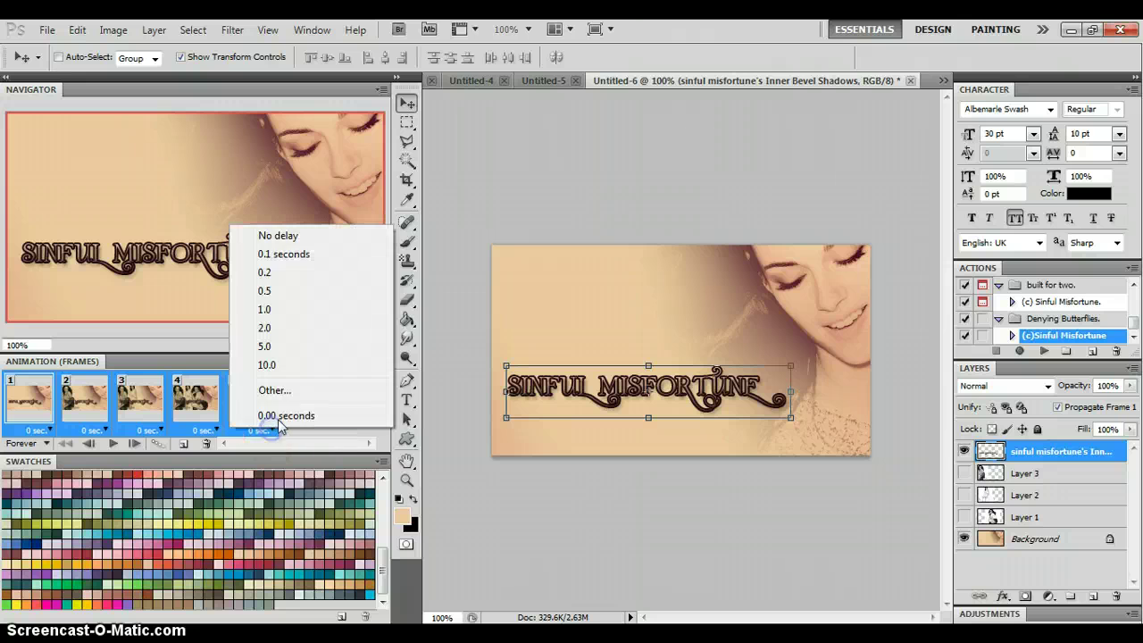
pyautogui.click(290, 389)
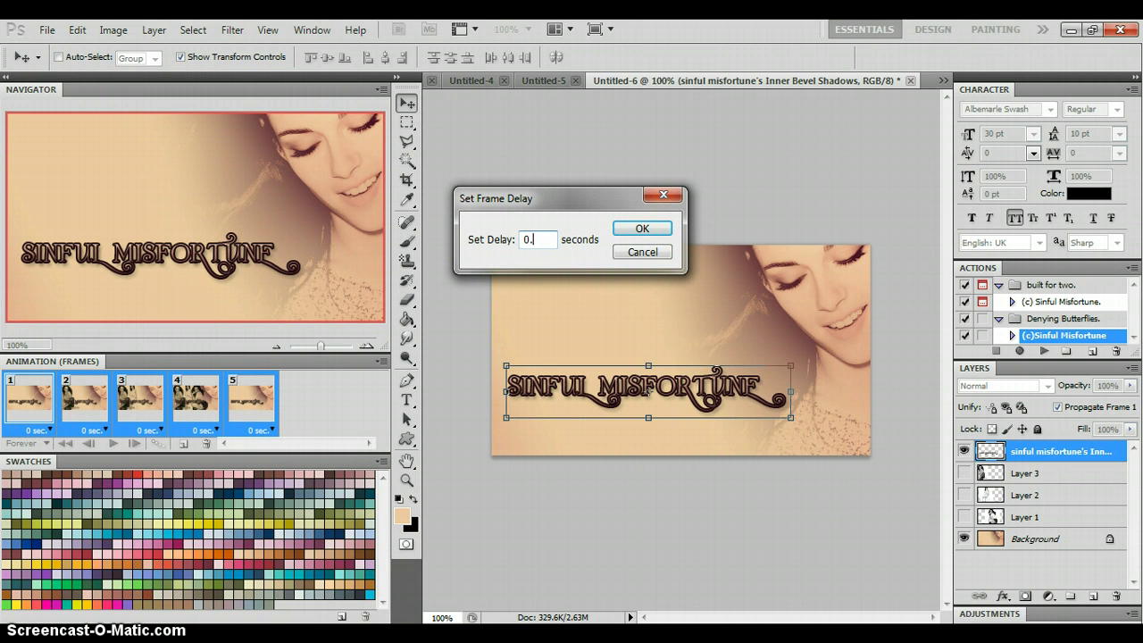
pyautogui.press('Return')
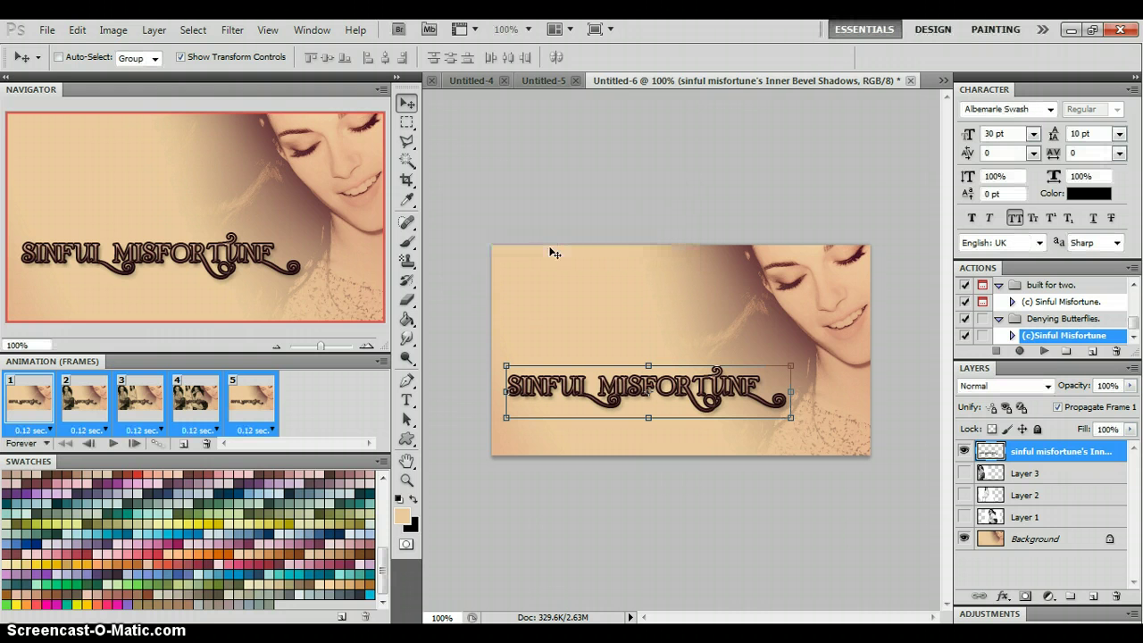
pyautogui.click(115, 444)
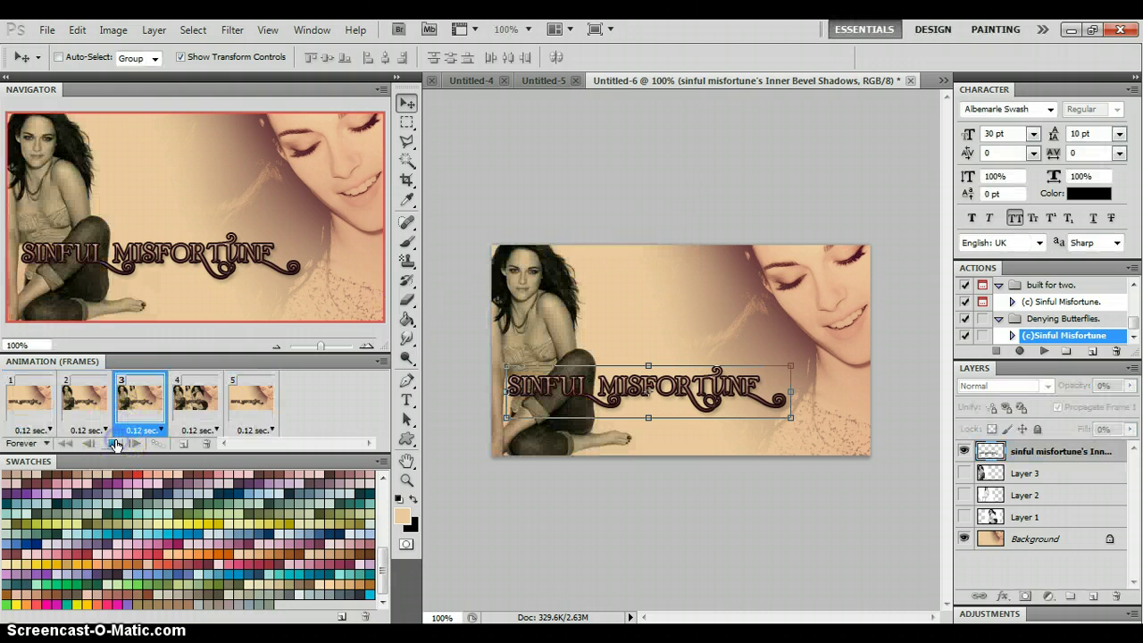
pyautogui.click(115, 444)
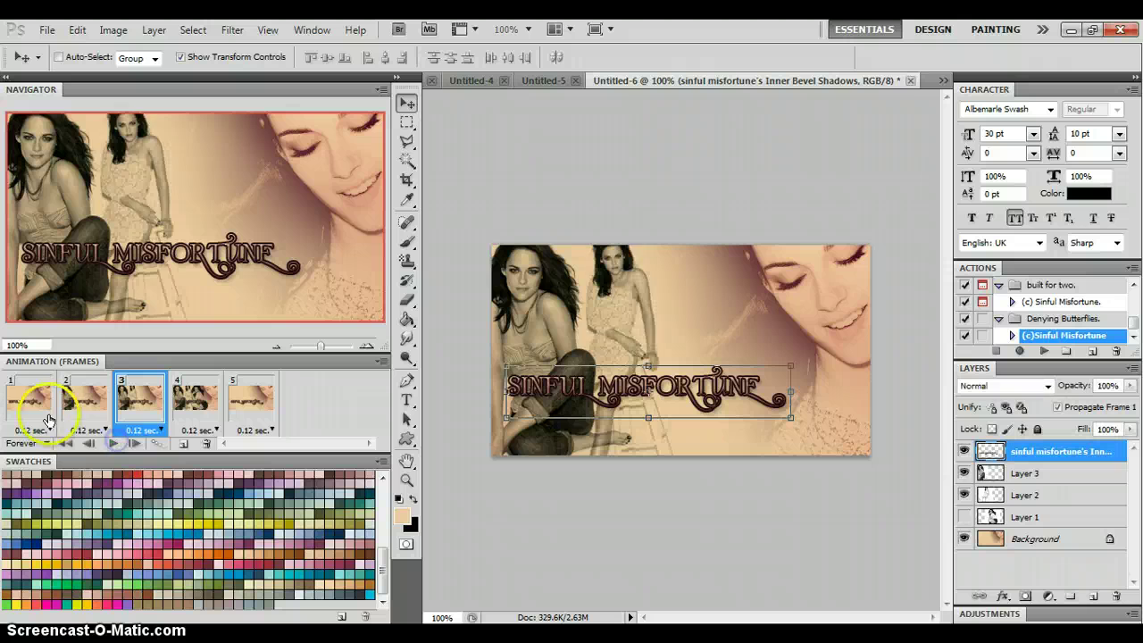
# Tween frame 1 with the next frame, adding 8 frames for all layers with Position, Opacity and Effects enabled
pyautogui.click(39, 406)
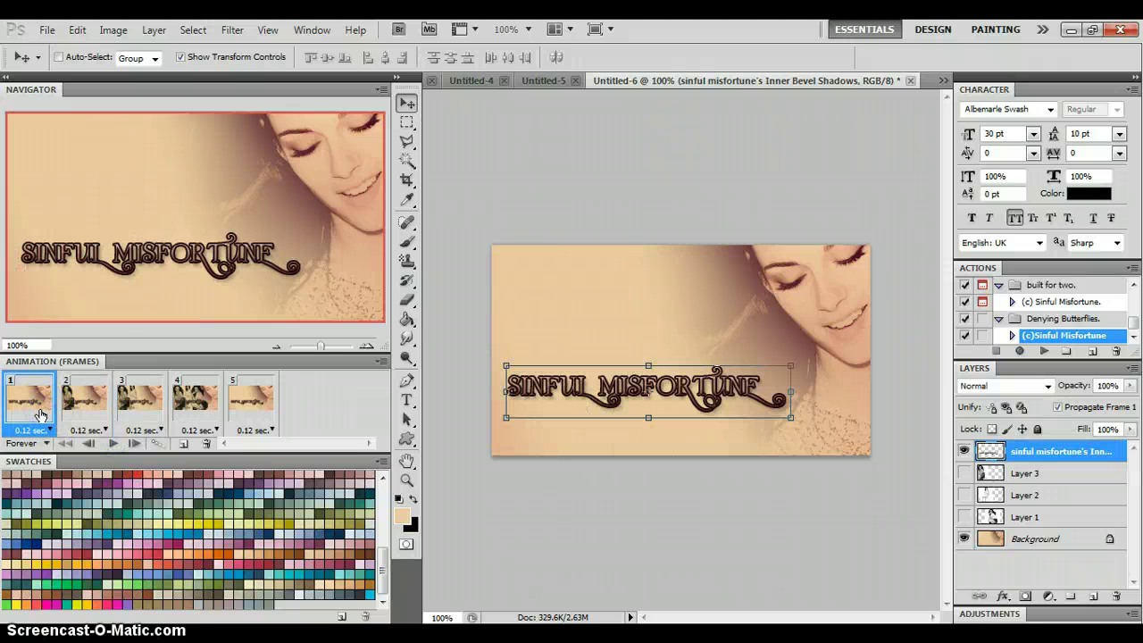
pyautogui.click(158, 446)
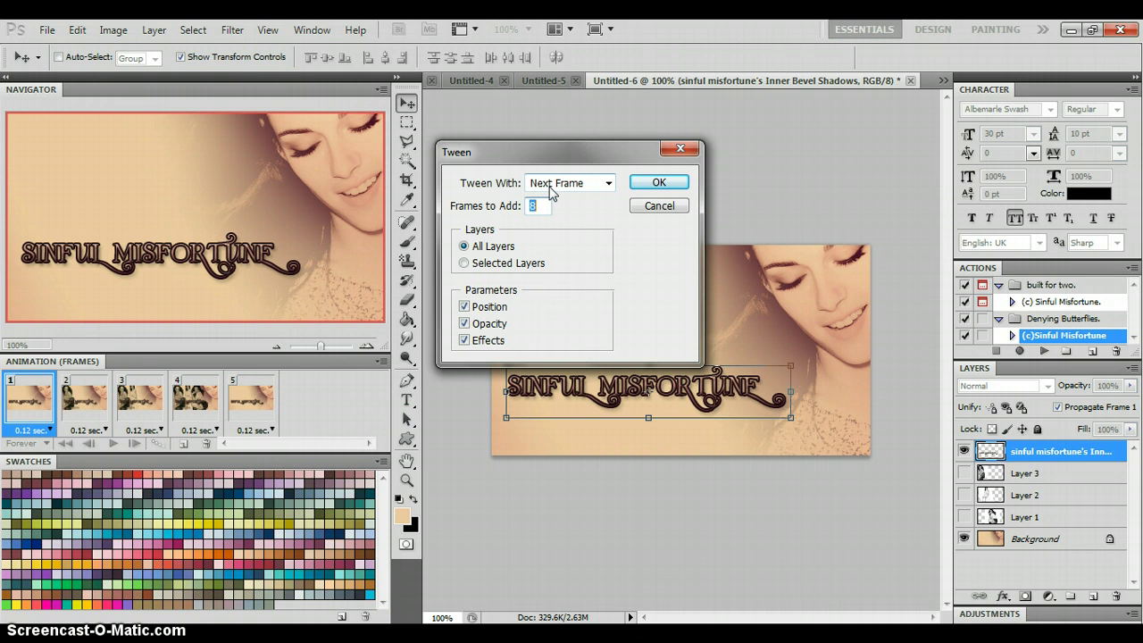
pyautogui.click(655, 184)
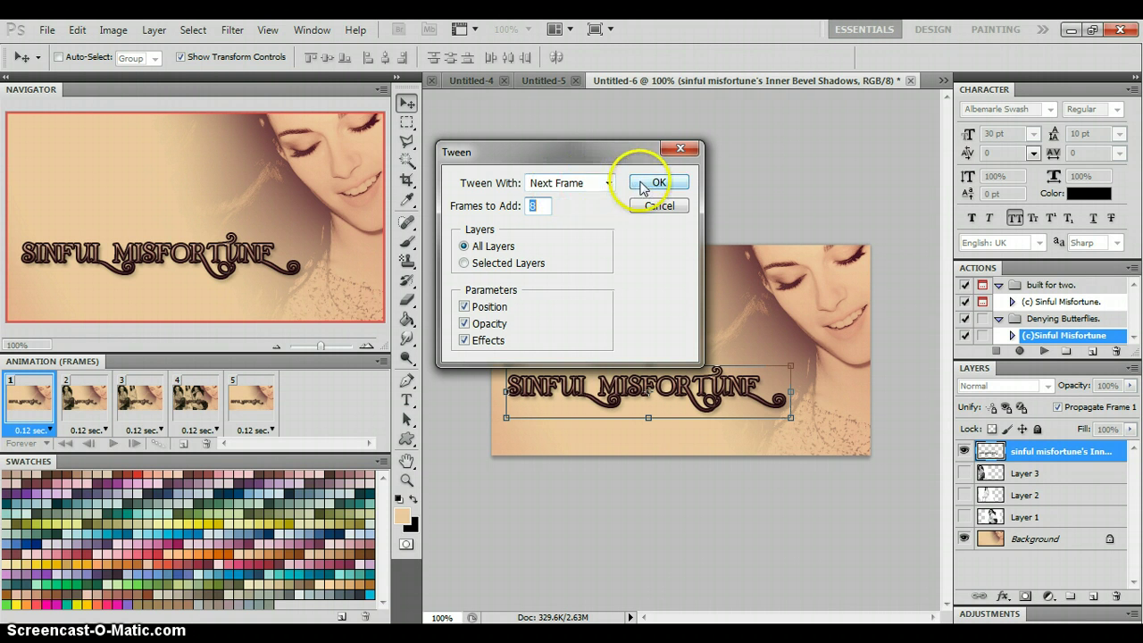
# Tween frame 10 with the next frame, adding 8 frames for all layers
pyautogui.click(42, 413)
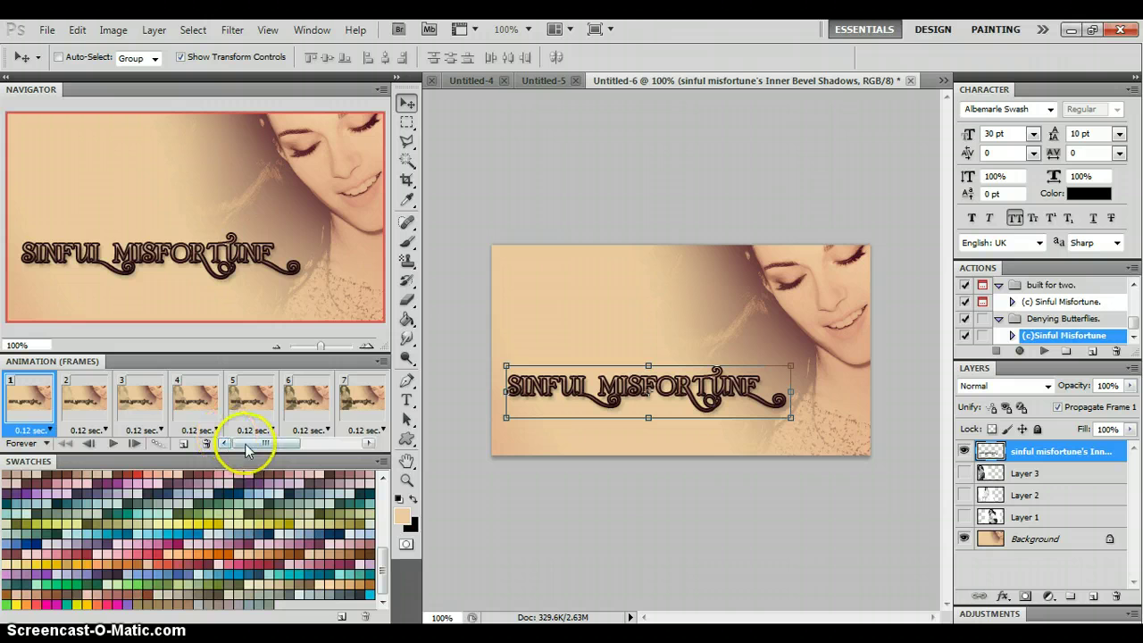
pyautogui.moveTo(248, 440); pyautogui.dragTo(305, 449)
pyautogui.click(202, 404)
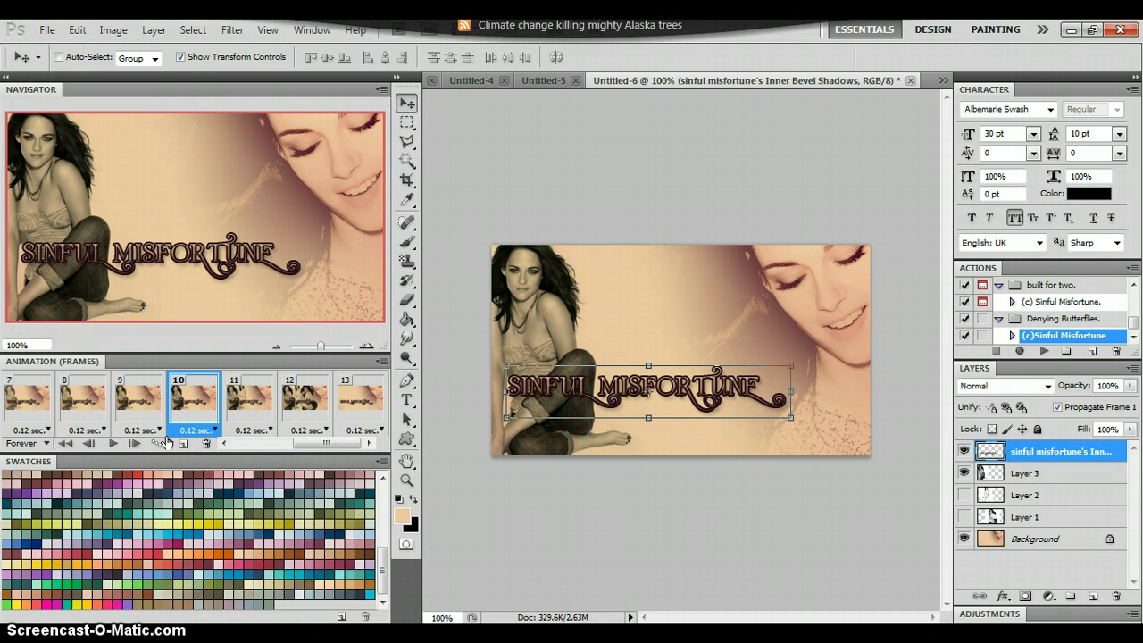
pyautogui.click(157, 446)
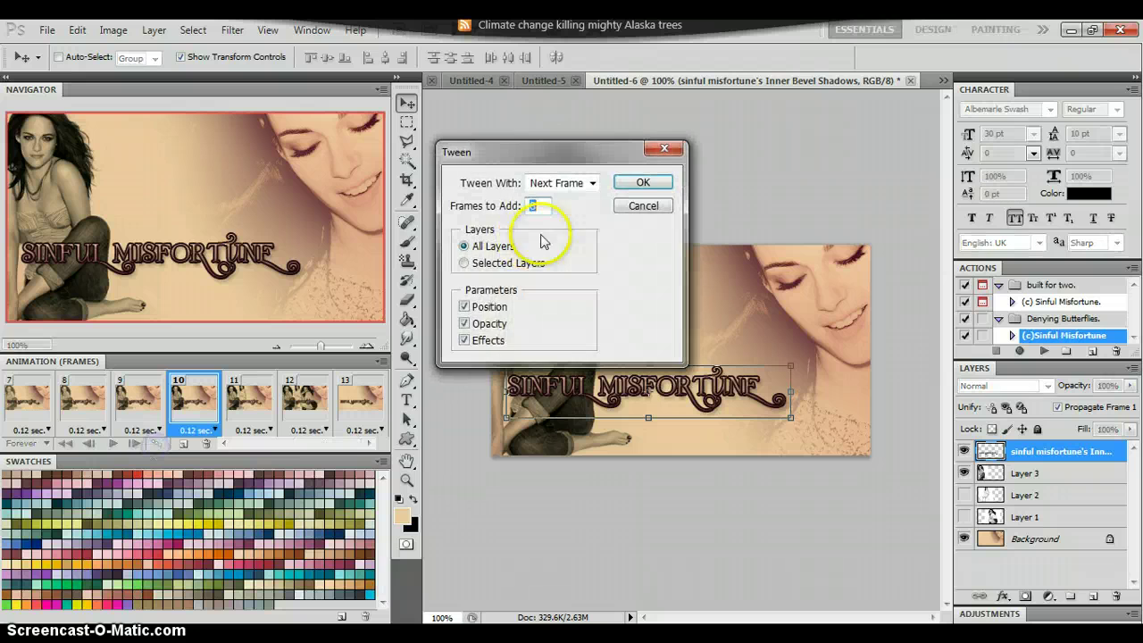
pyautogui.click(636, 182)
# Tween frame 19 with the next frame, adding 8 frames for all layers with Position, Opacity and Effects enabled
pyautogui.moveTo(317, 440); pyautogui.dragTo(360, 441)
pyautogui.click(259, 406)
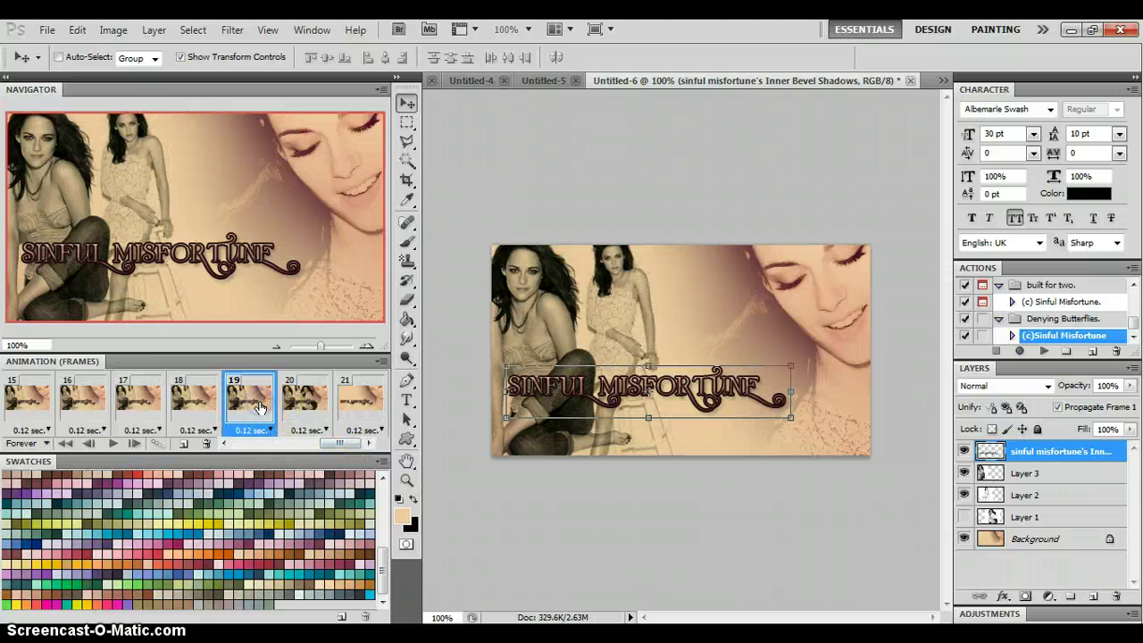
pyautogui.click(157, 443)
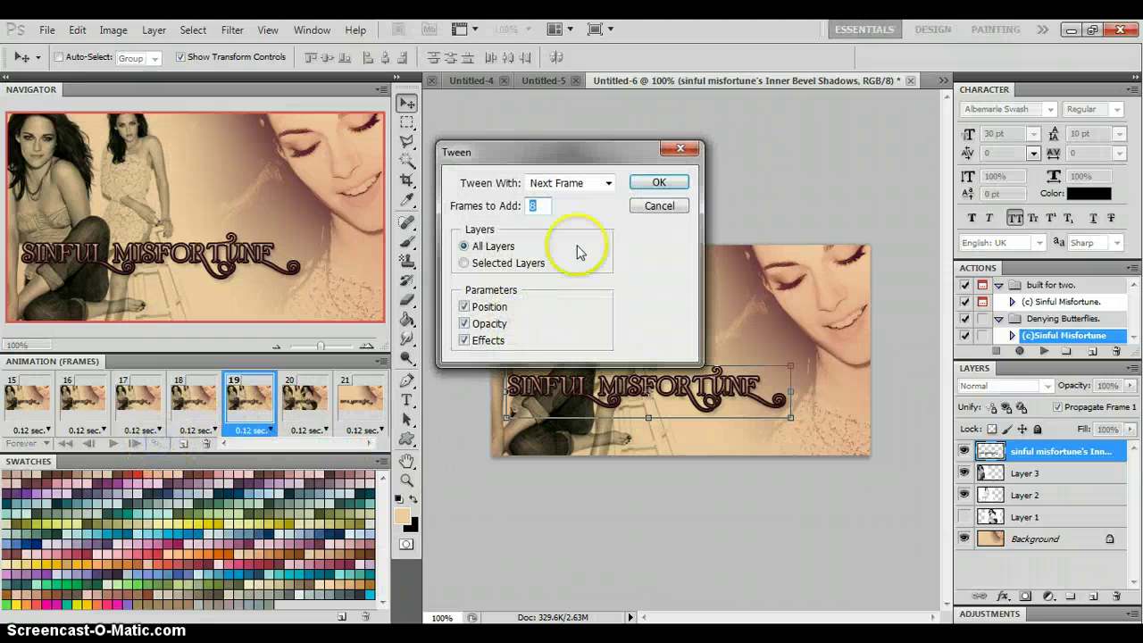
pyautogui.click(657, 183)
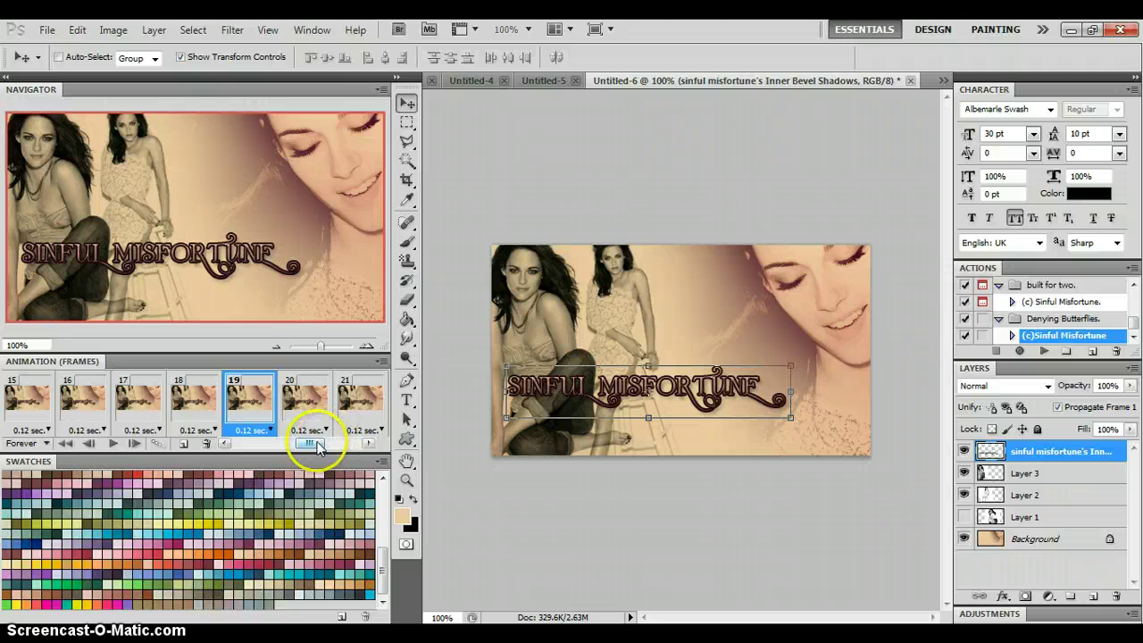
# Tween frame 28 with the next frame, adding 8 frames for all layers, and preview the whole animation
pyautogui.moveTo(312, 441); pyautogui.dragTo(370, 436)
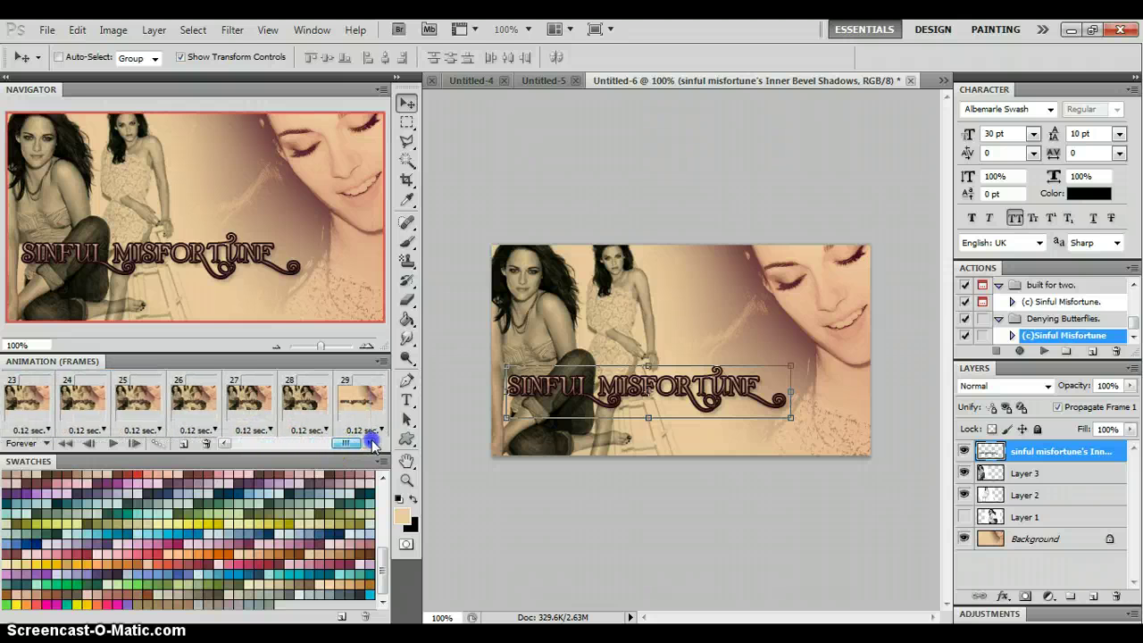
pyautogui.click(308, 407)
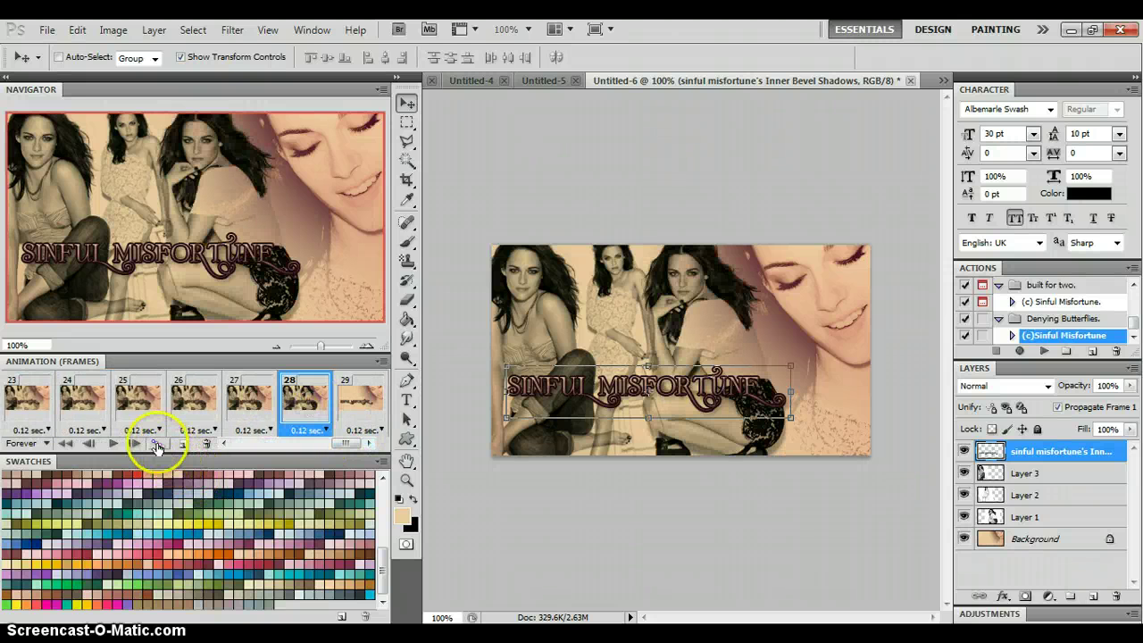
pyautogui.click(156, 444)
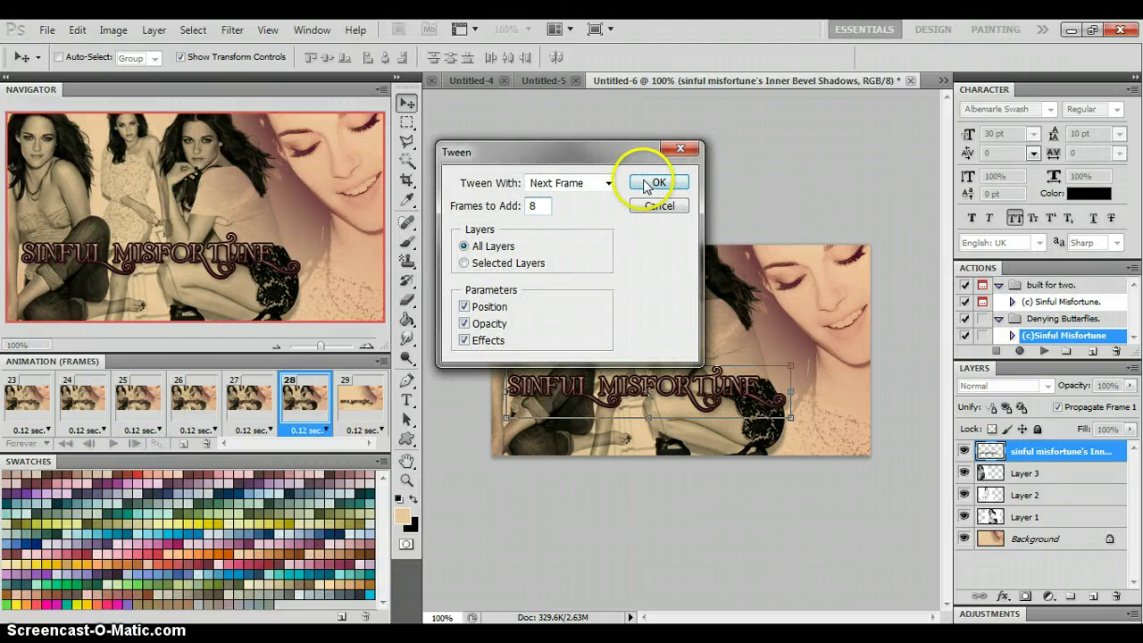
pyautogui.click(648, 183)
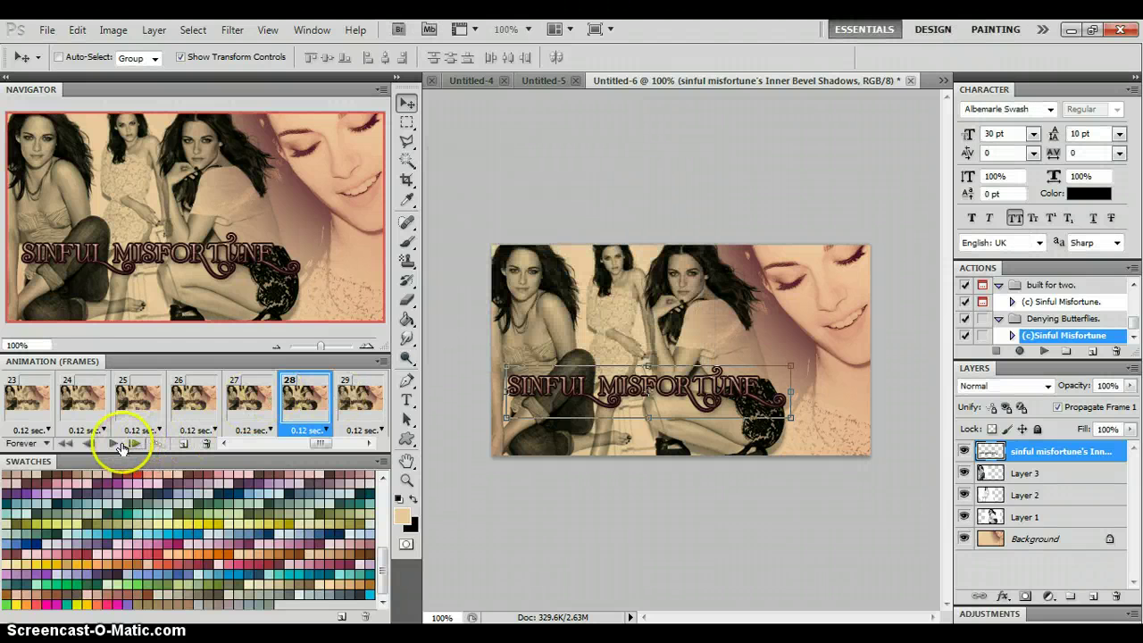
pyautogui.click(114, 444)
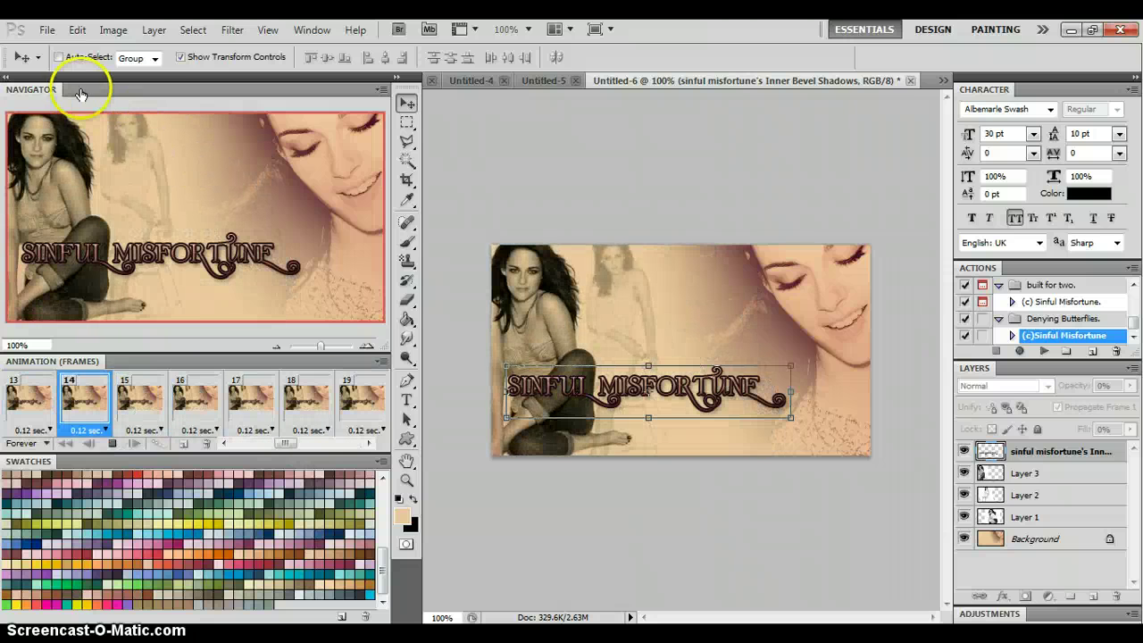
# Export the banner for web as a 256-color GIF looping forever, previewing its playback and saving it to the Desktop as "tutor"
pyautogui.click(46, 31)
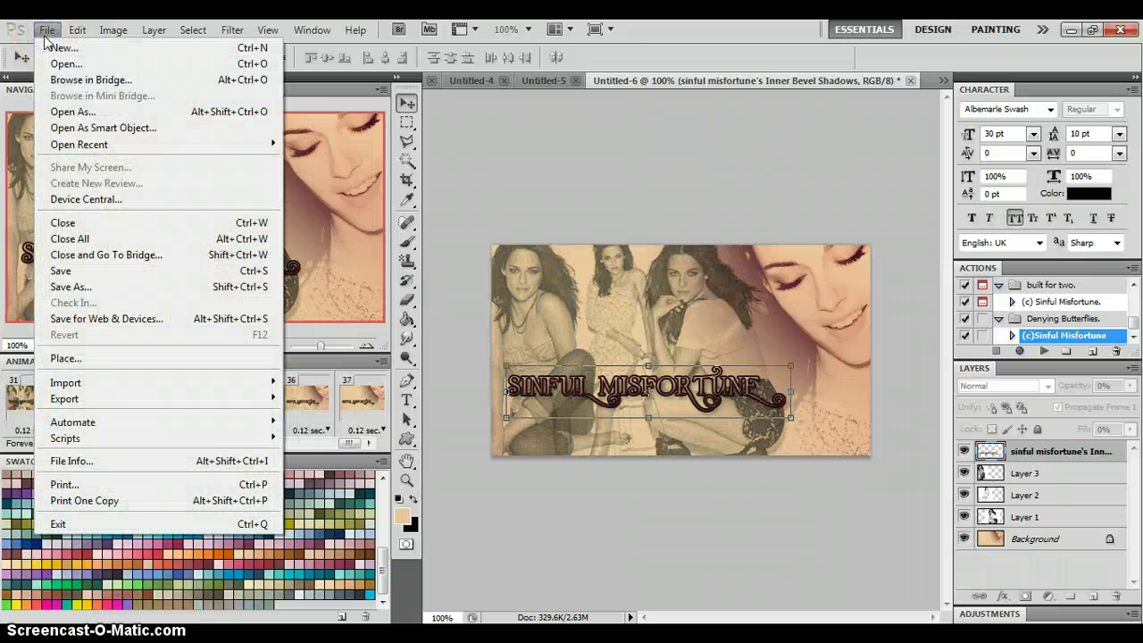
pyautogui.click(123, 319)
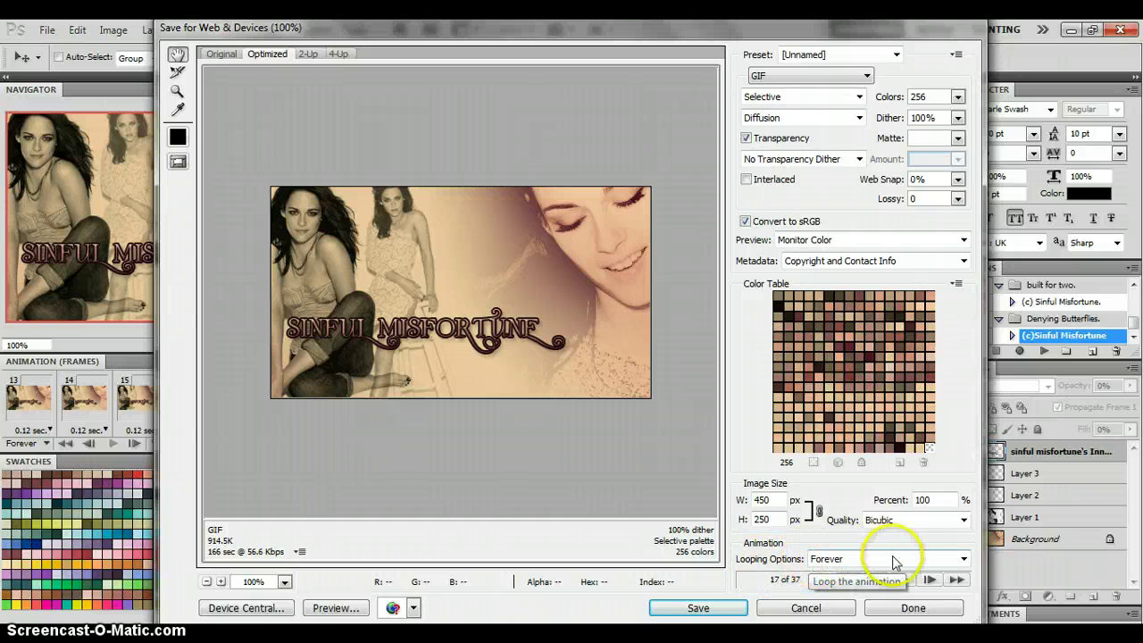
pyautogui.click(904, 580)
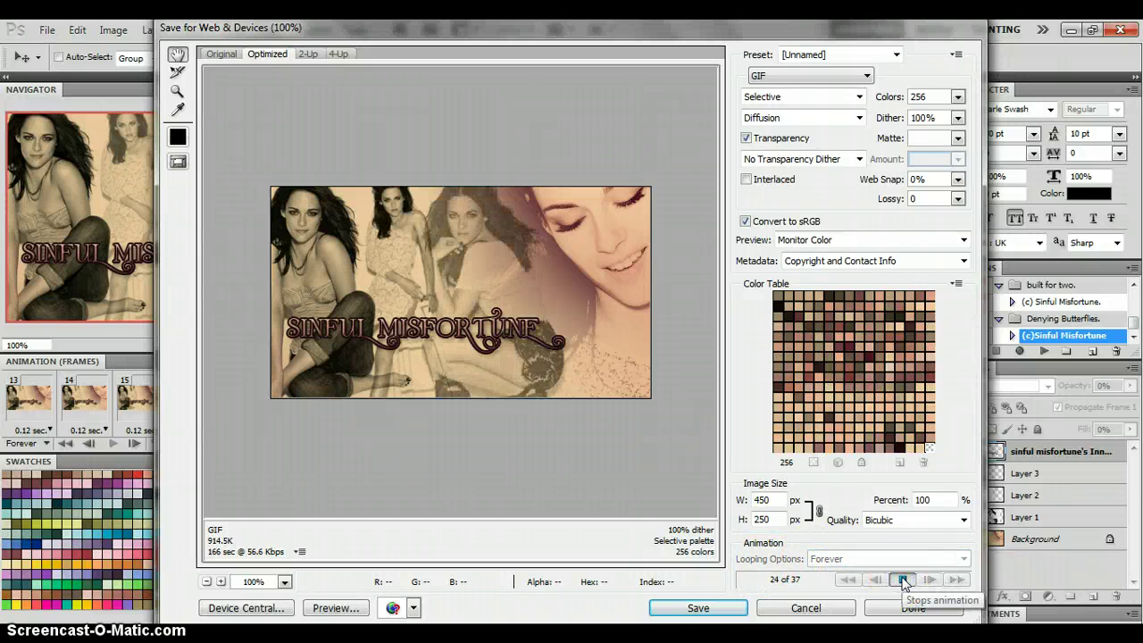
pyautogui.click(705, 607)
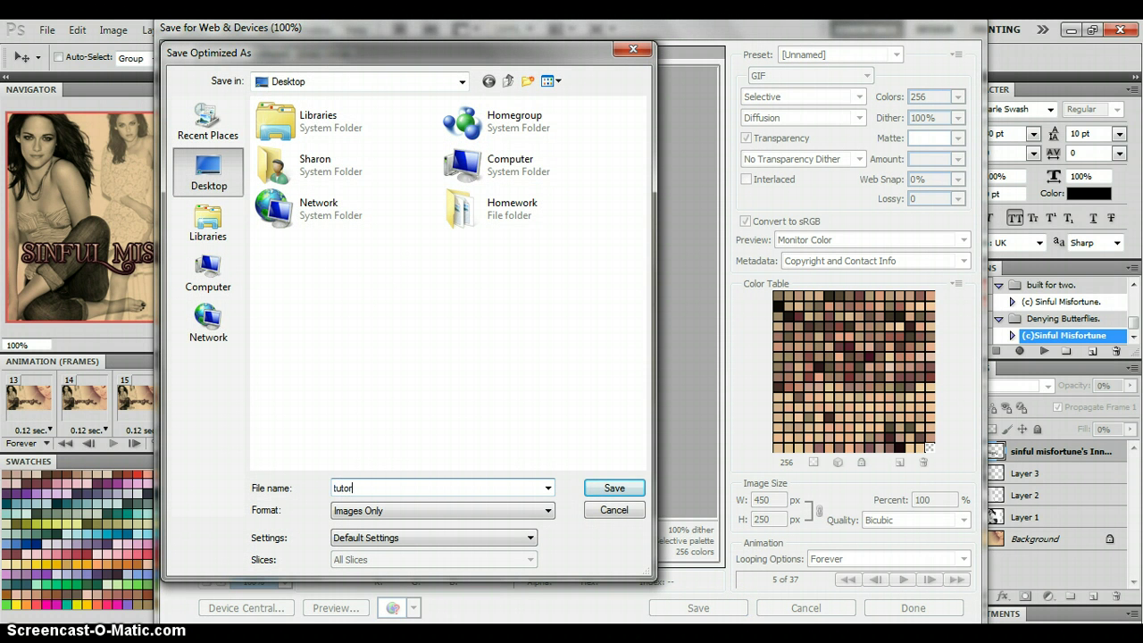
pyautogui.press('Return')
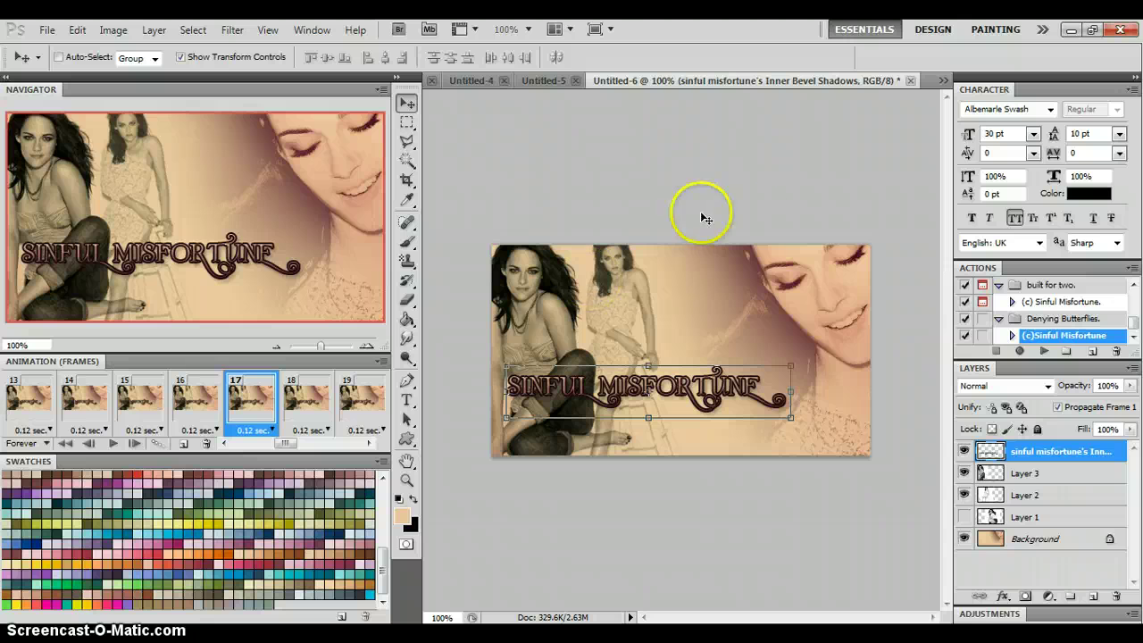
# Close the Untitled-6 document without saving its changes and switch to the Untitled-5 banner document
pyautogui.click(910, 80)
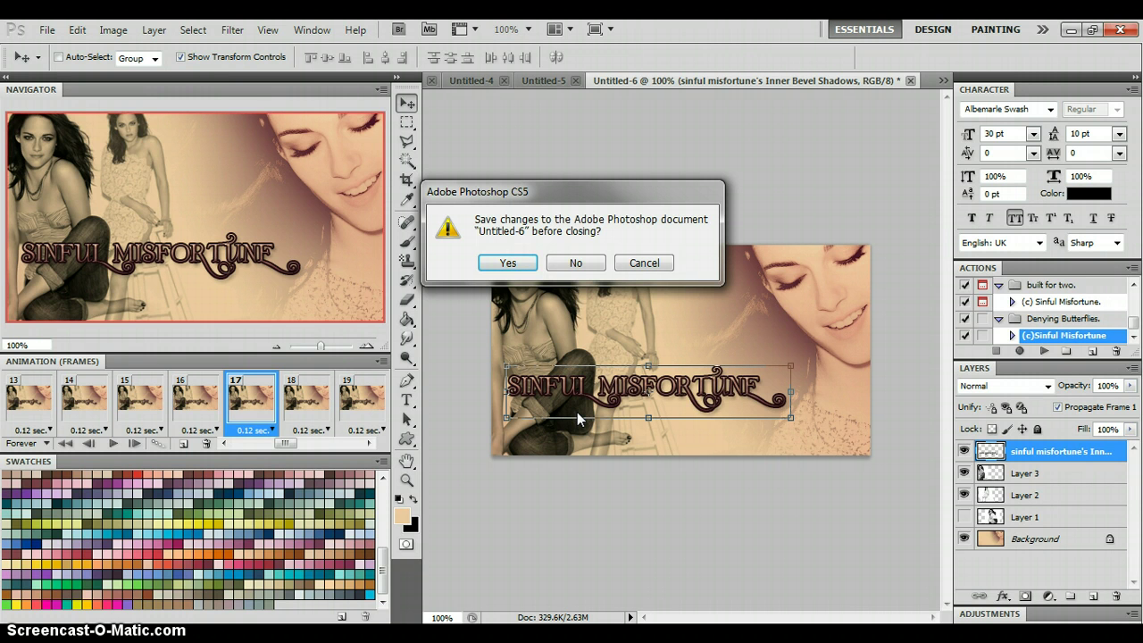
pyautogui.click(571, 263)
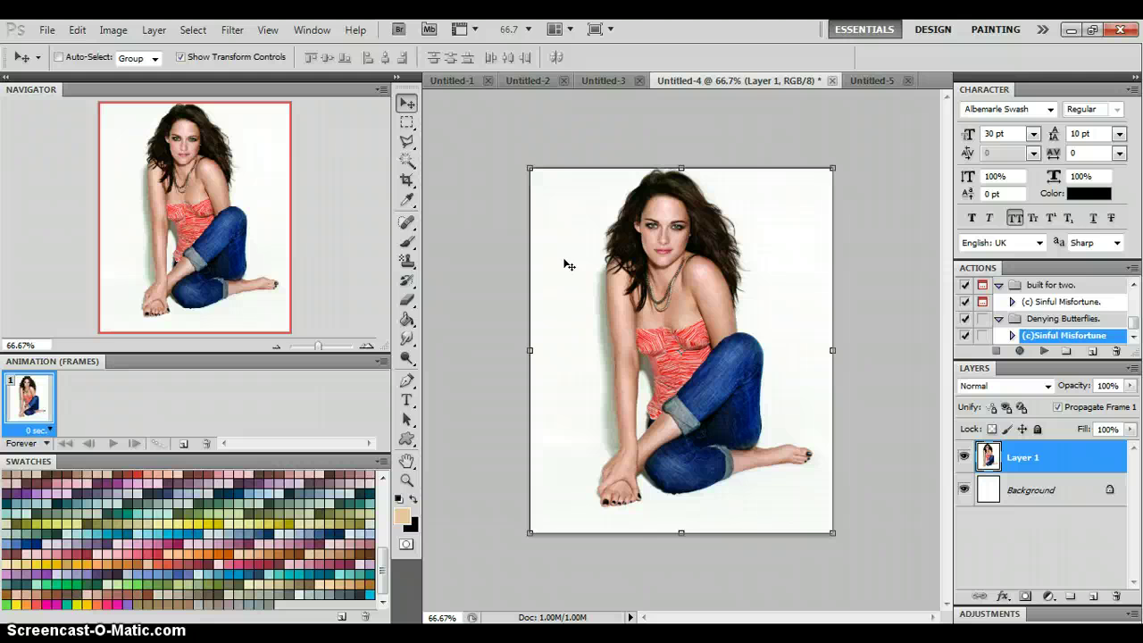
pyautogui.click(872, 82)
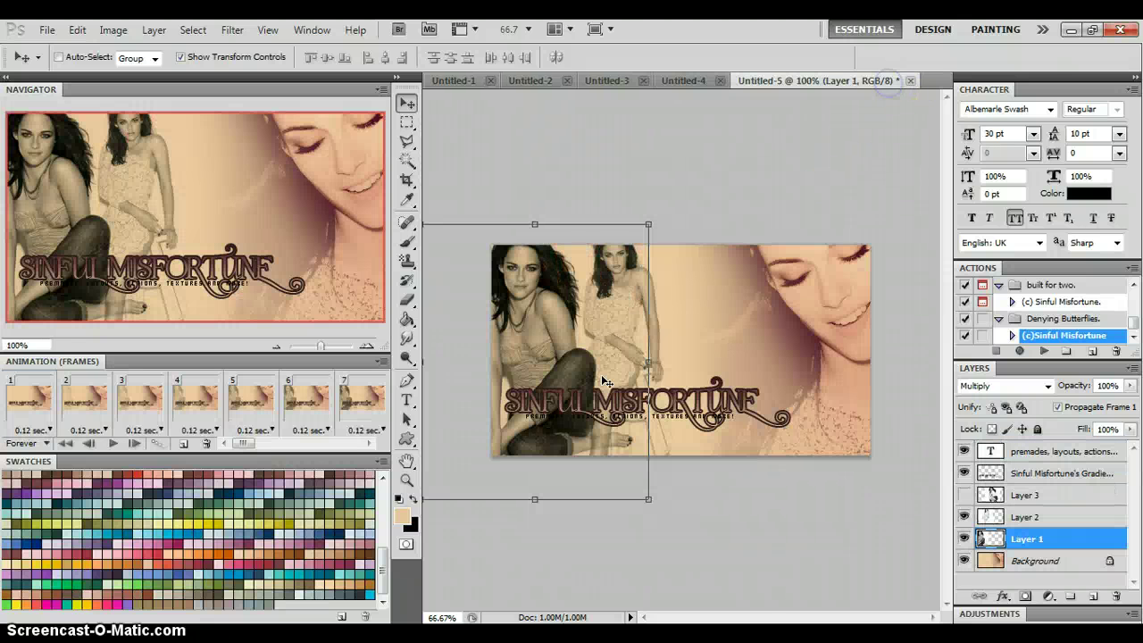